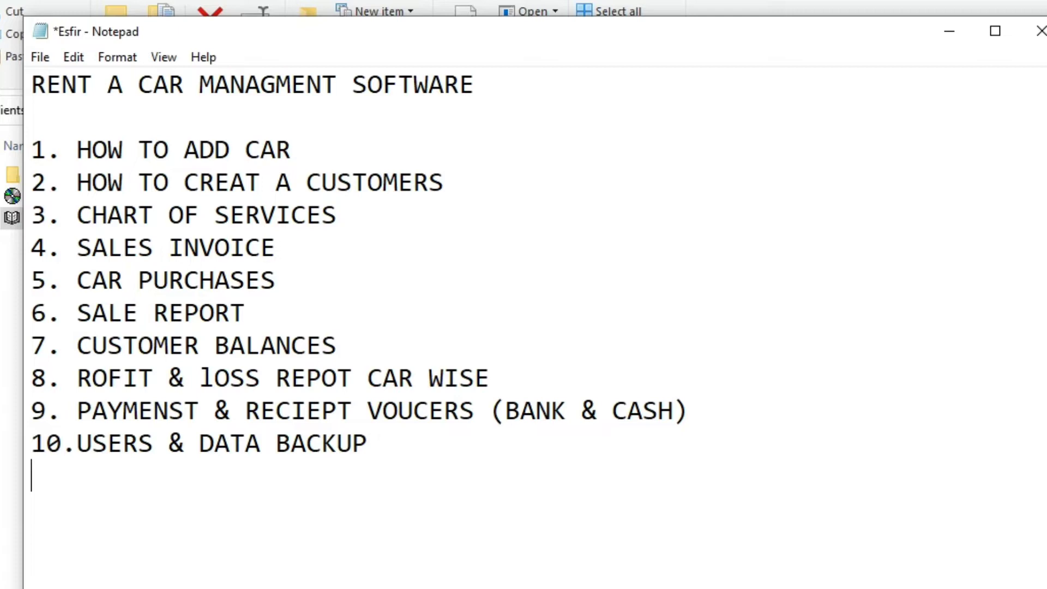
Hide Notepad and launch Switcher Techno from the Rent A Car folder
{"action": "left_click", "coordinate": [949, 31]}
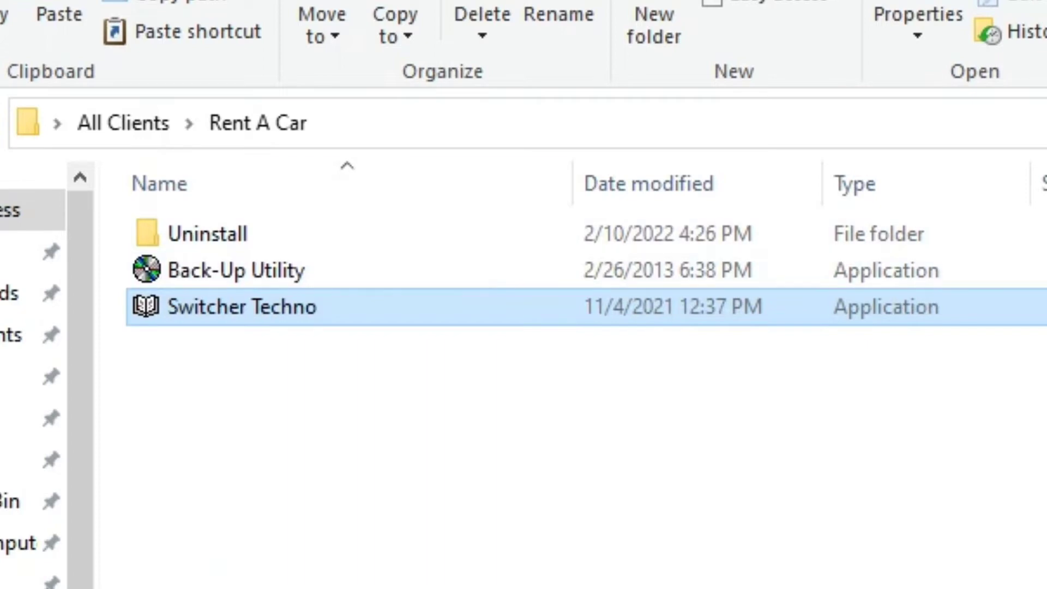
{"action": "key", "text": "F2"}
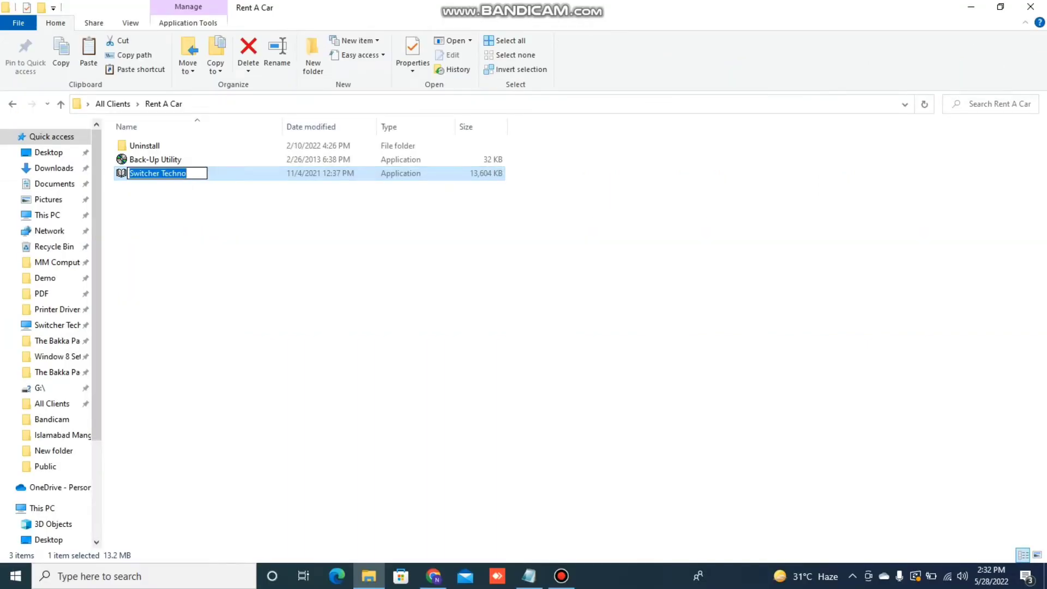
{"action": "left_click", "coordinate": [305, 235]}
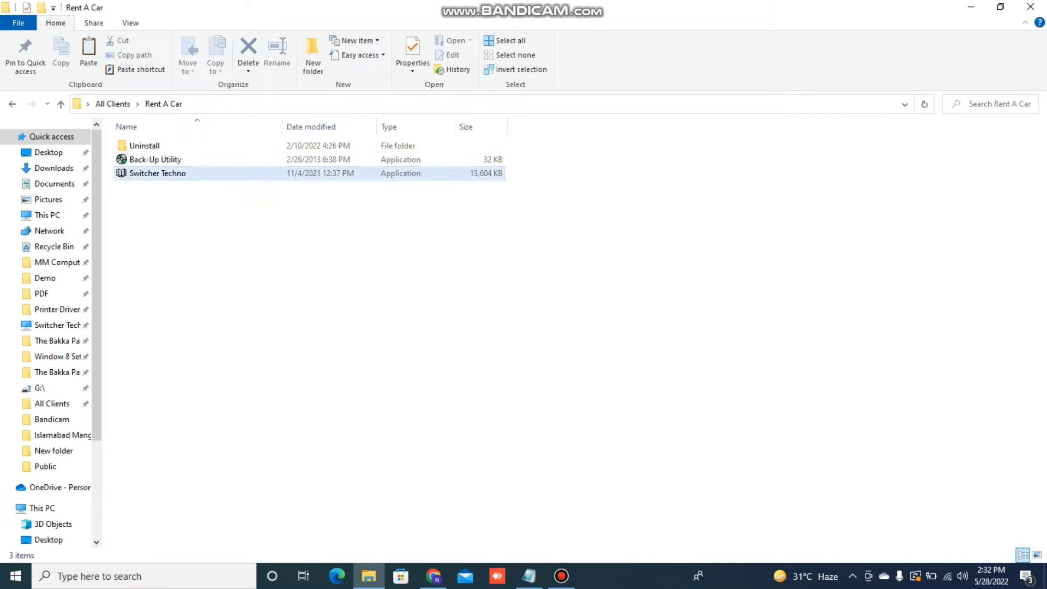
{"action": "left_click", "coordinate": [180, 174]}
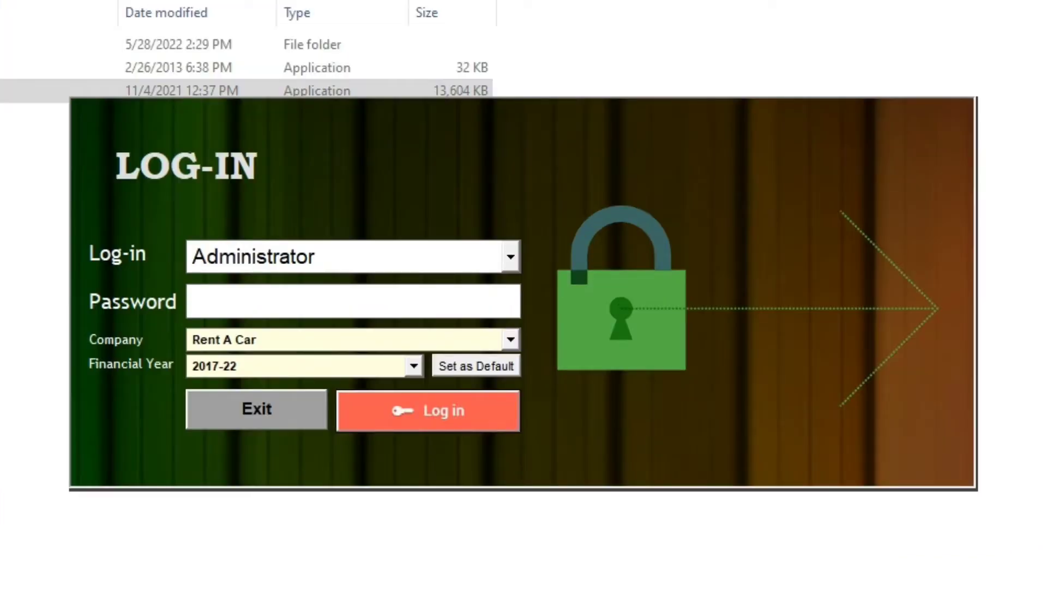
{"action": "key", "text": "alt+Tab"}
{"action": "key", "text": "alt+Tab"}
Keep Administrator as the log-in user and start entering the password
{"action": "left_click", "coordinate": [510, 256]}
{"action": "left_click", "coordinate": [251, 287]}
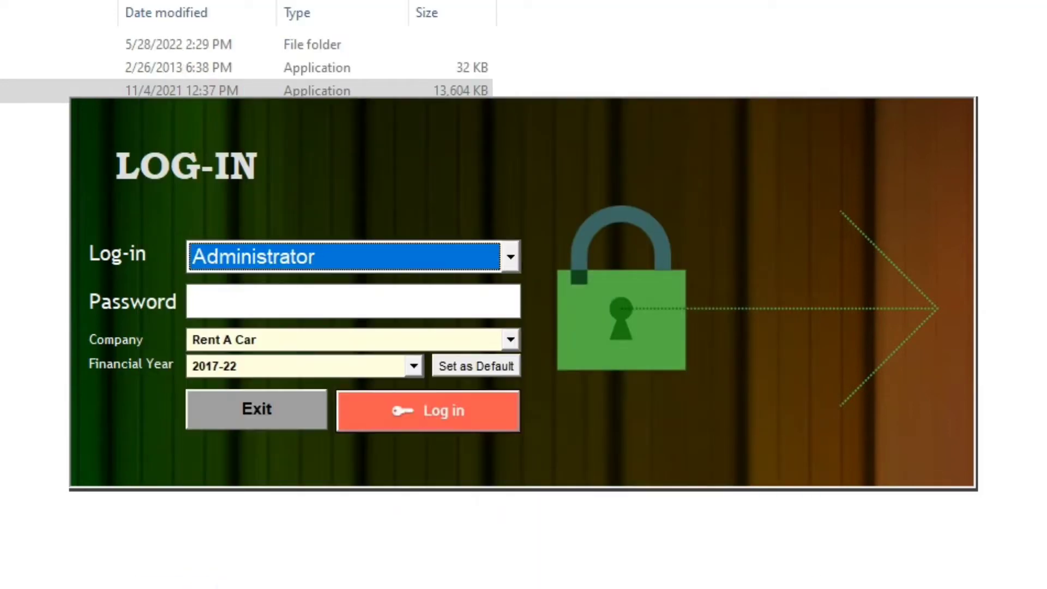
{"action": "left_click", "coordinate": [283, 301]}
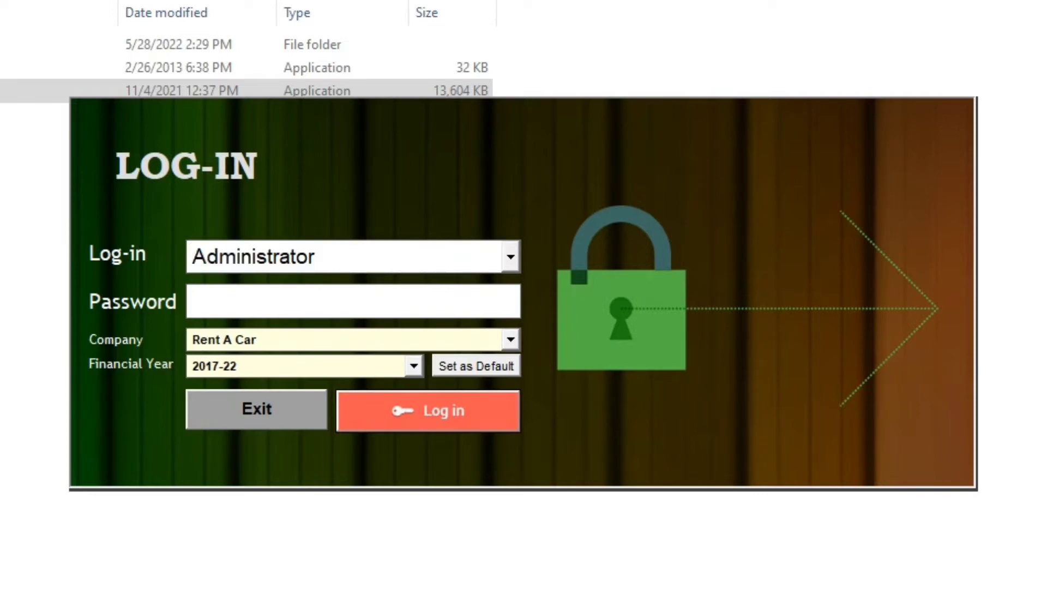
{"action": "type", "text": "xxxx"}
{"action": "key", "text": "BackSpace"}
{"action": "key", "text": "BackSpace"}
{"action": "key", "text": "BackSpace"}
{"action": "key", "text": "BackSpace"}
Finish the password and log in, highlight HOW TO ADD CAR in Notepad, then return
{"action": "type", "text": "xxxxx"}
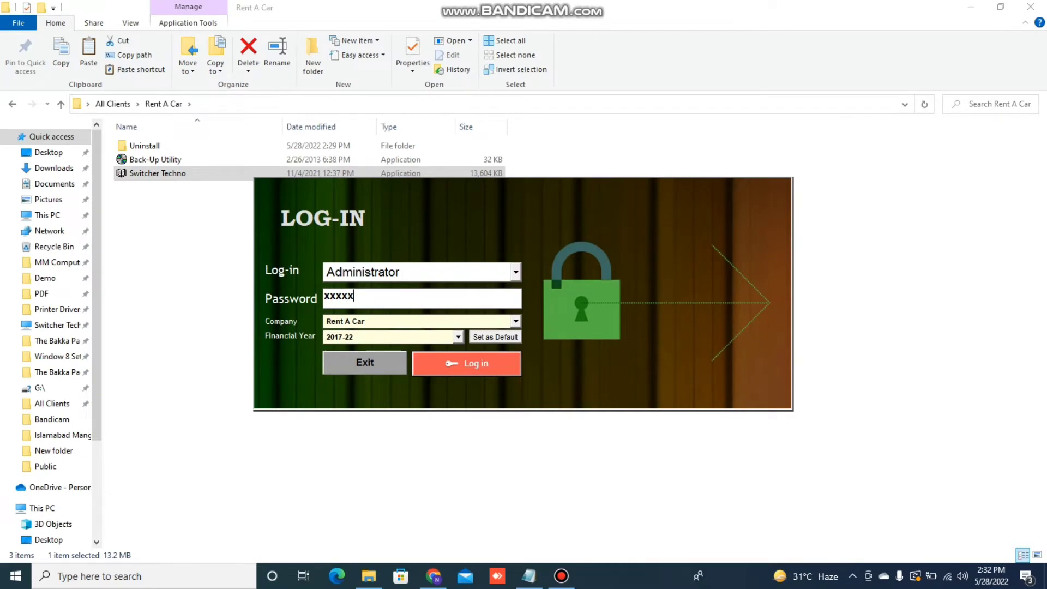
{"action": "key", "text": "Return"}
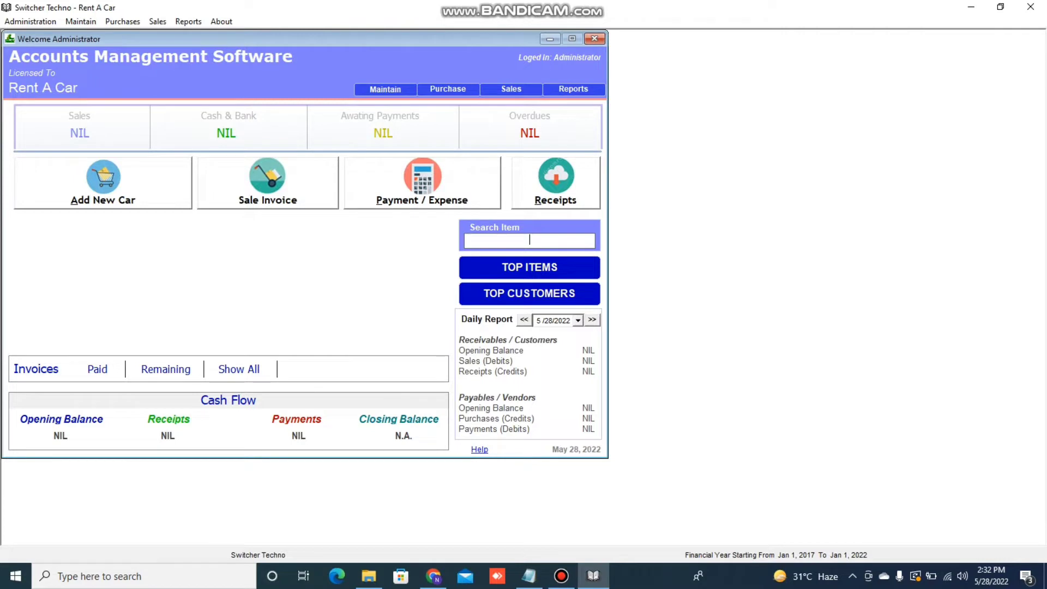
{"action": "left_click", "coordinate": [529, 576]}
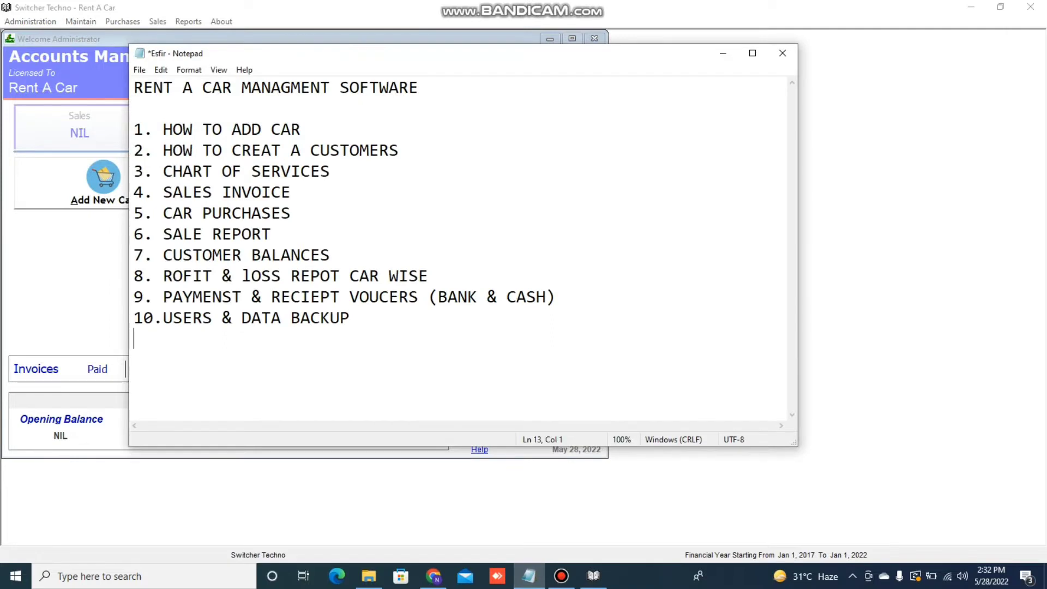
{"action": "left_click_drag", "start_coordinate": [163, 130], "coordinate": [301, 130]}
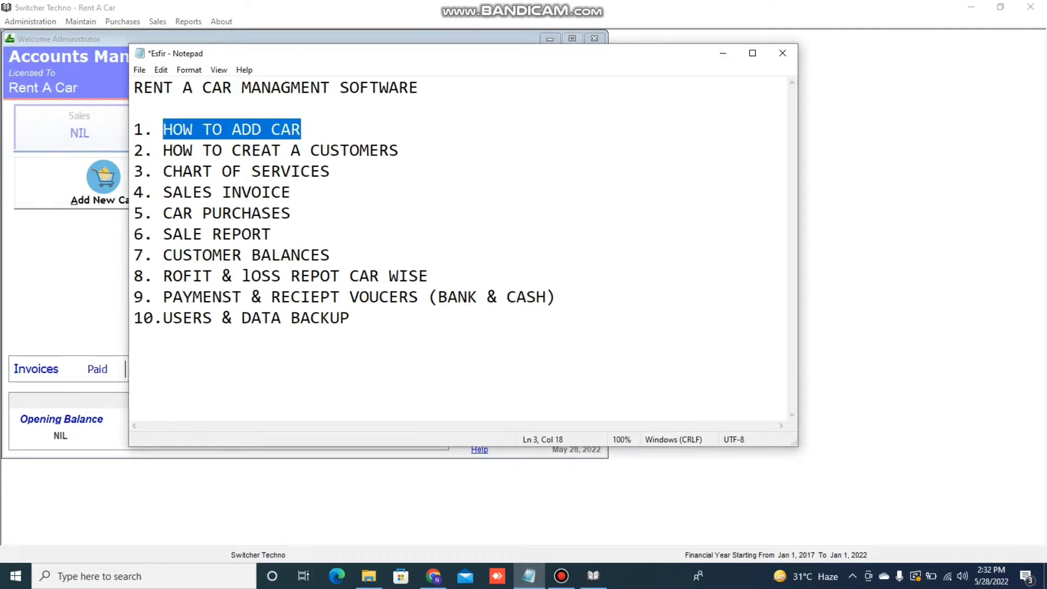
{"action": "key", "text": "alt+Tab"}
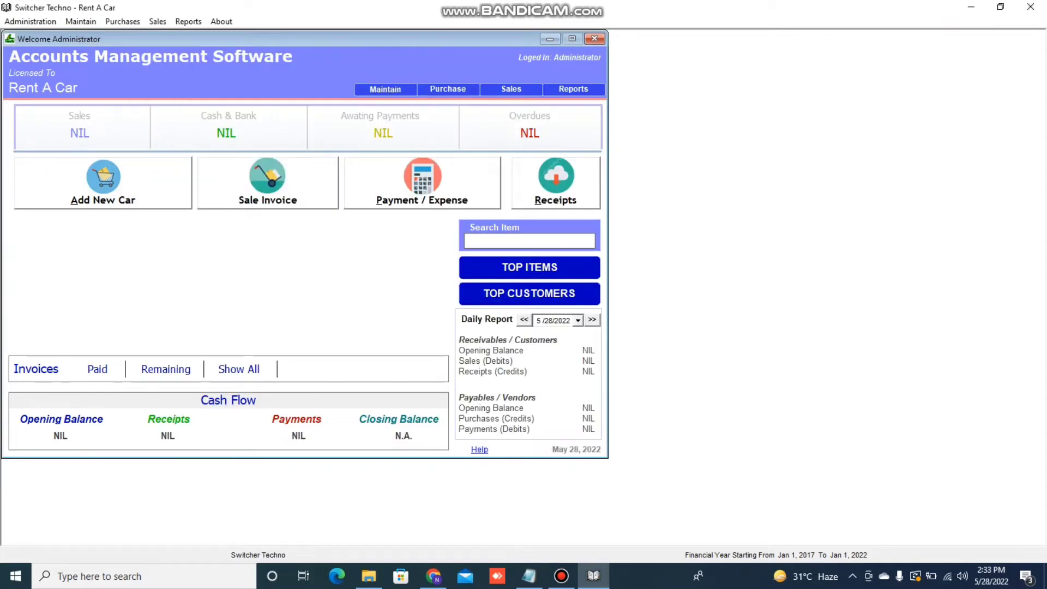
Open the Cars register, view the ABC-123 Corola GLI record, and start a new car
{"action": "left_click", "coordinate": [103, 184]}
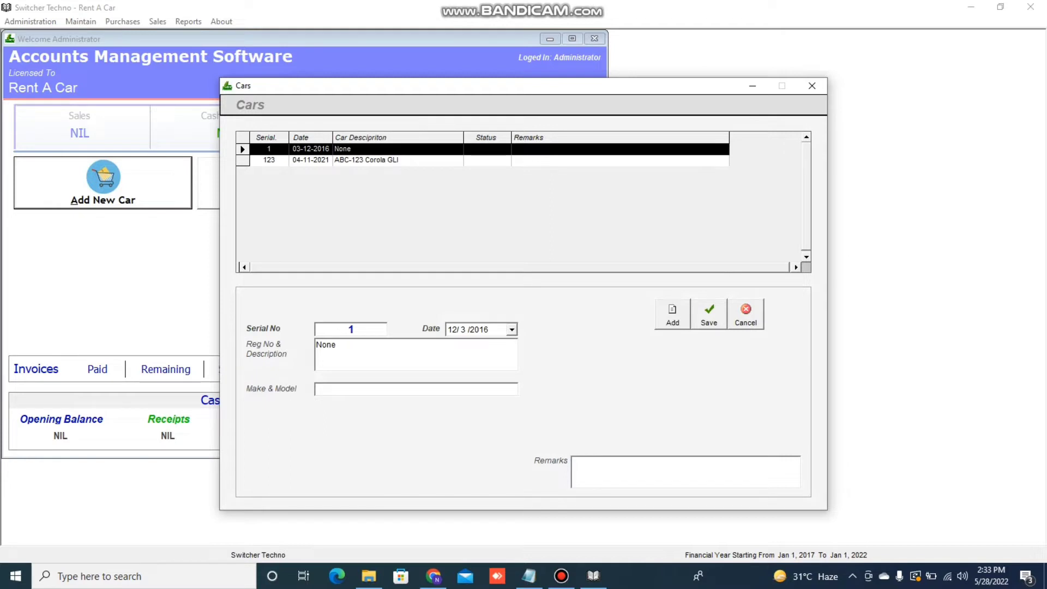
{"action": "left_click", "coordinate": [366, 161]}
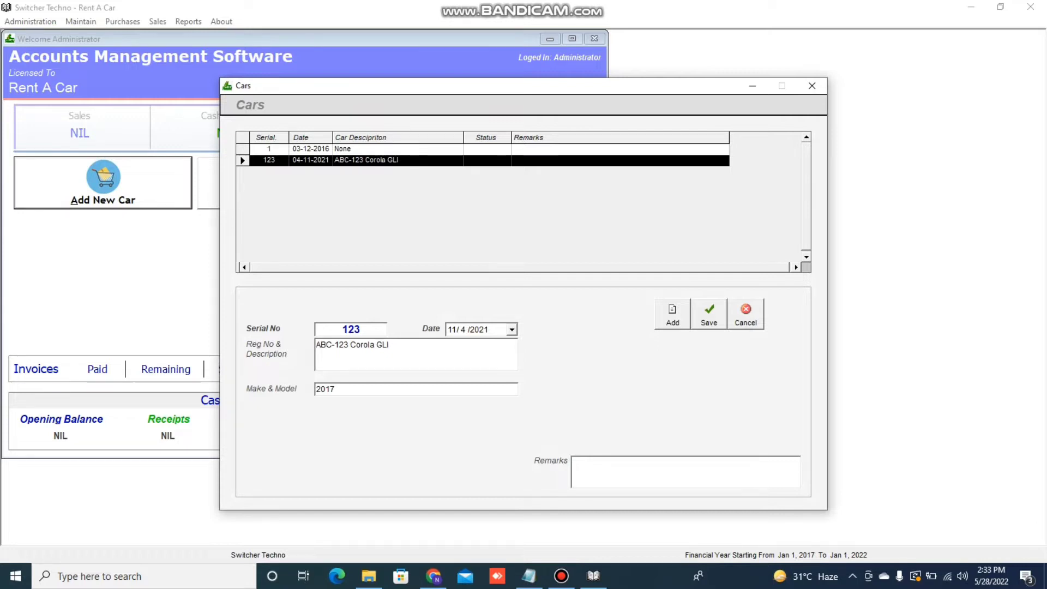
{"action": "left_click", "coordinate": [672, 314]}
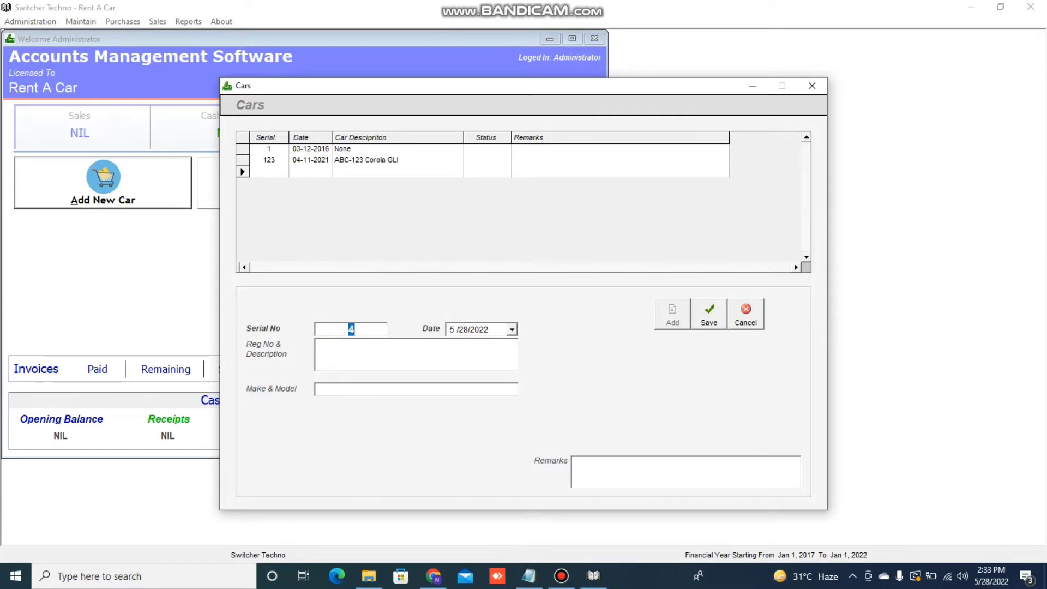
{"action": "left_click", "coordinate": [403, 353]}
{"action": "type", "text": "KKC-1160"}
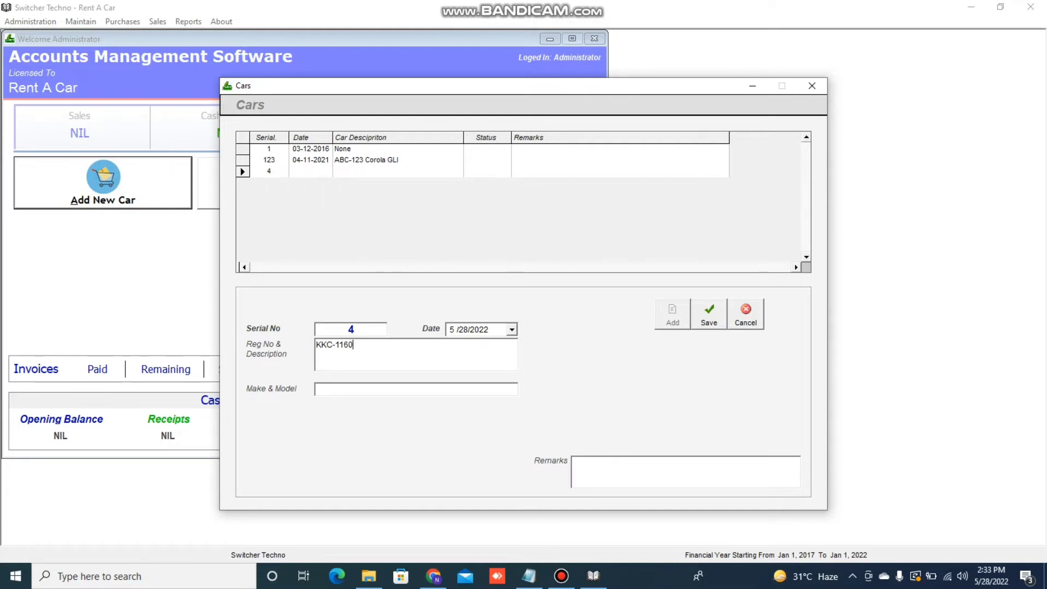
{"action": "type", "text": "HONDA CIVIC SILVER COLOR"}
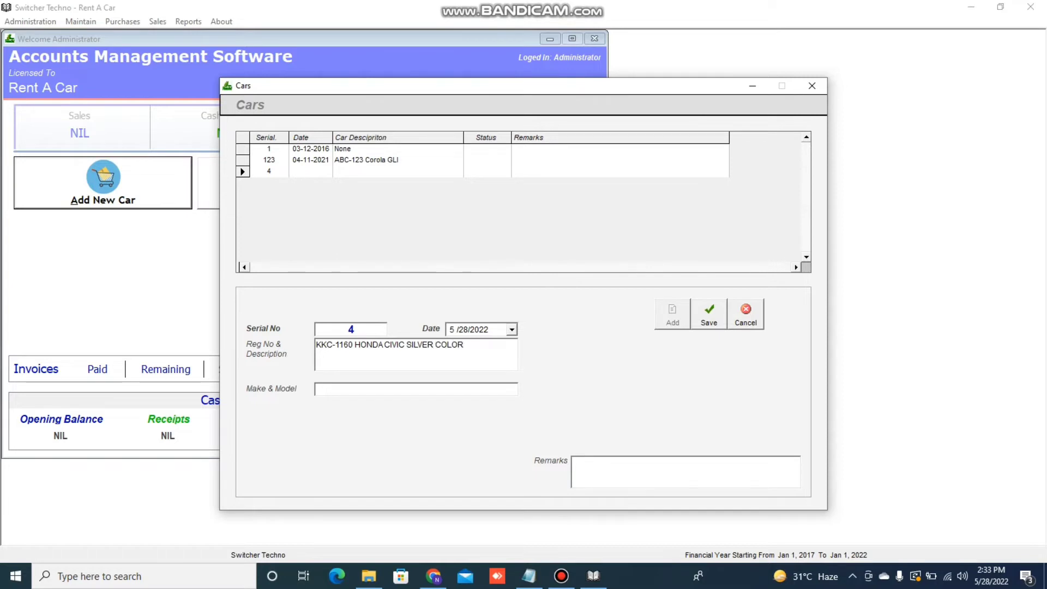
{"action": "key", "text": "Tab"}
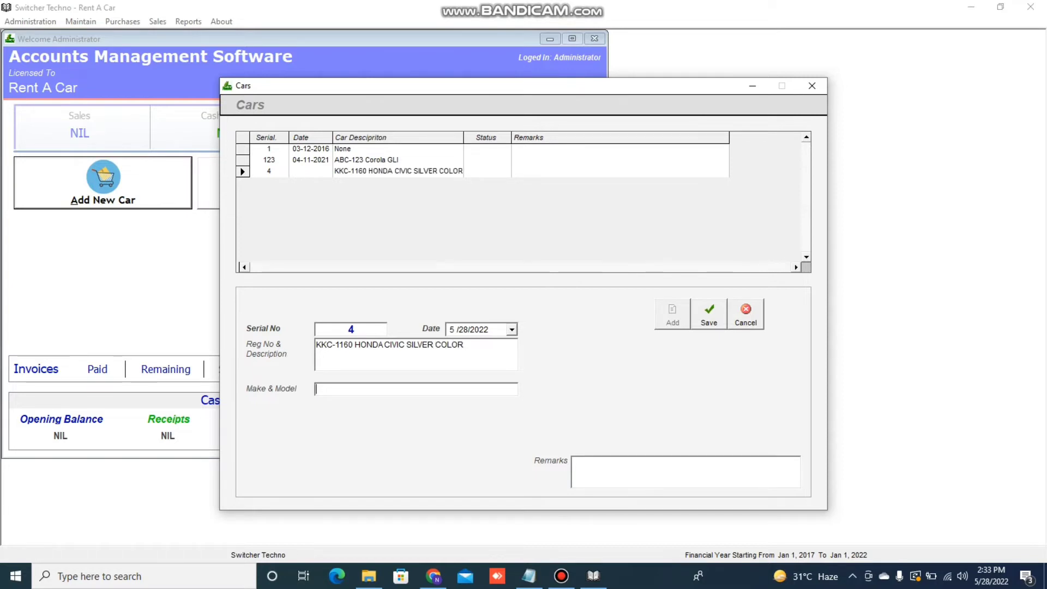
{"action": "type", "text": "2020"}
{"action": "key", "text": "Tab"}
{"action": "type", "text": "CONTRAN ADSKFOSSH"}
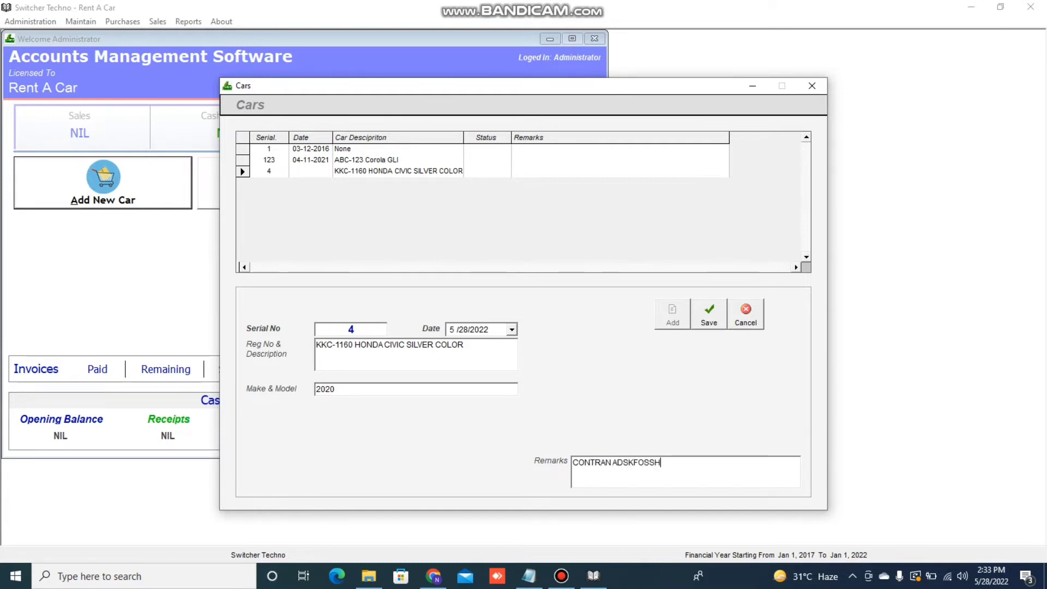
{"action": "left_click", "coordinate": [709, 314]}
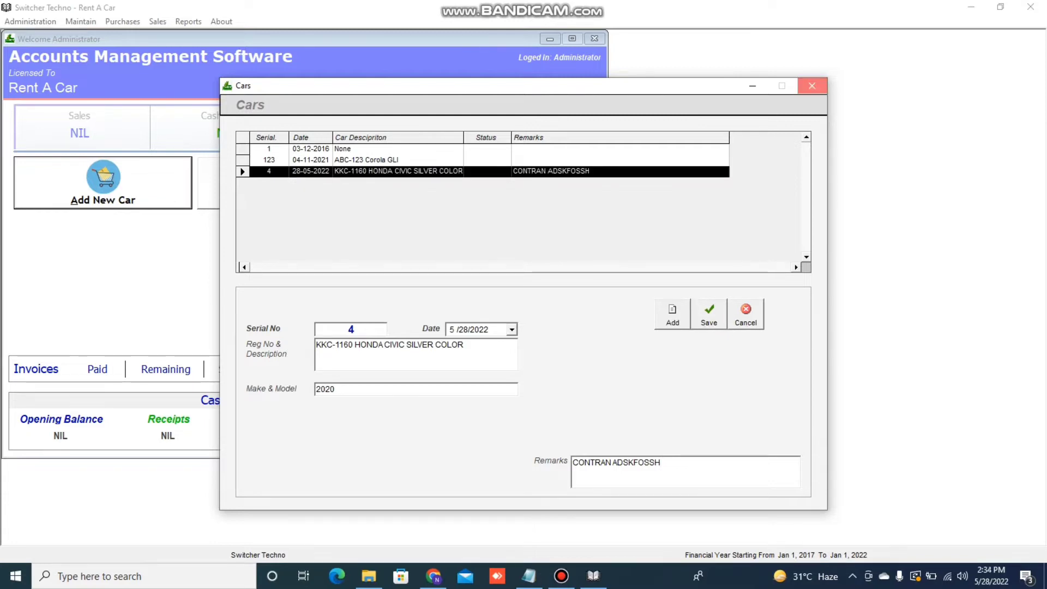
{"action": "left_click", "coordinate": [812, 85]}
{"action": "left_click", "coordinate": [528, 576]}
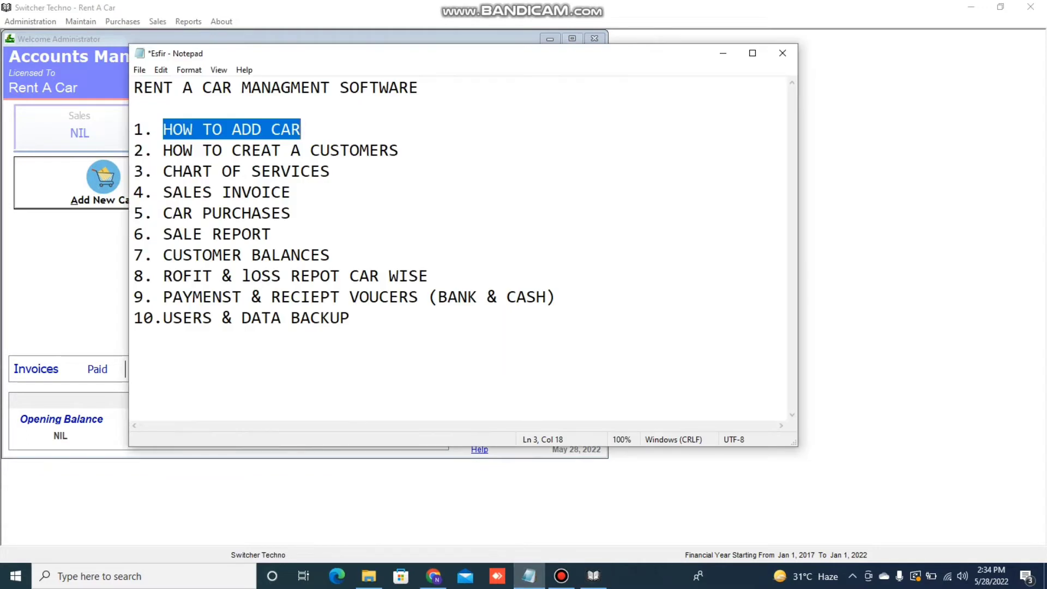
Open Maintain > Customers on the Credit Customer type and start a new customer (Ctrl+N)
{"action": "left_click", "coordinate": [164, 150]}
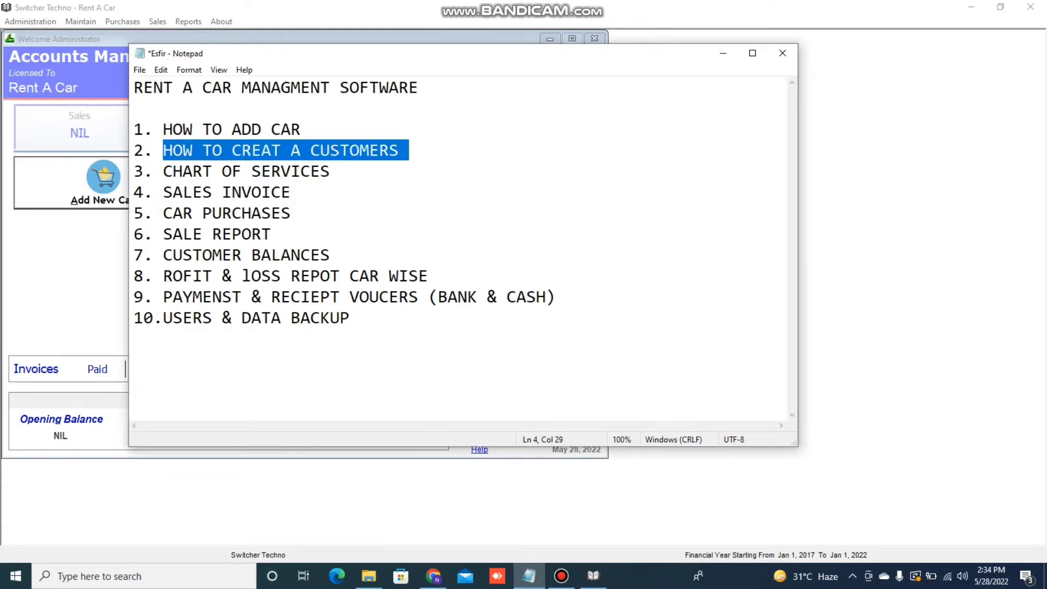
{"action": "left_click", "coordinate": [723, 53]}
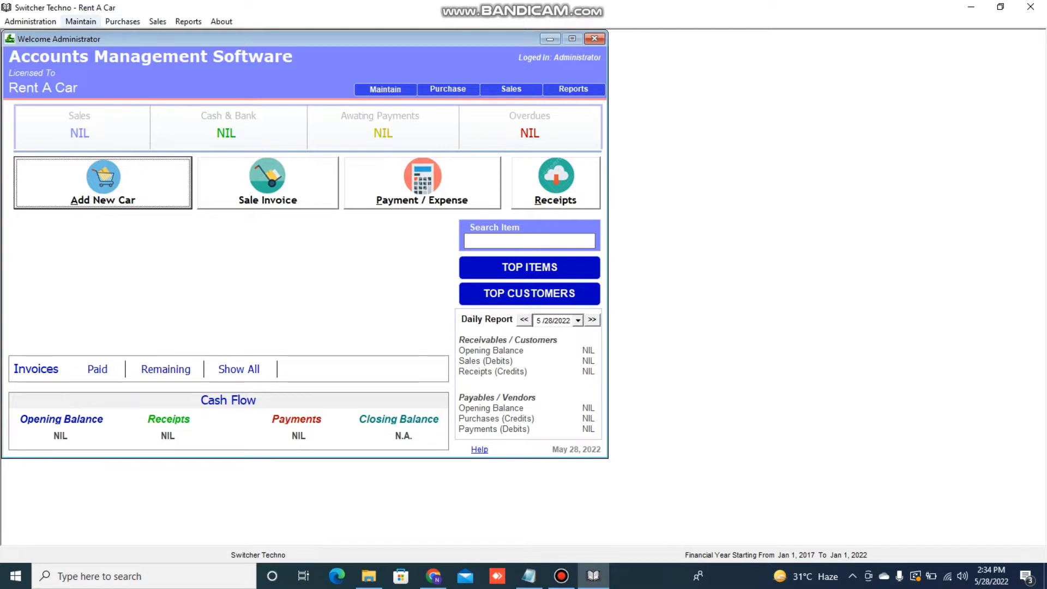
{"action": "left_click", "coordinate": [81, 22]}
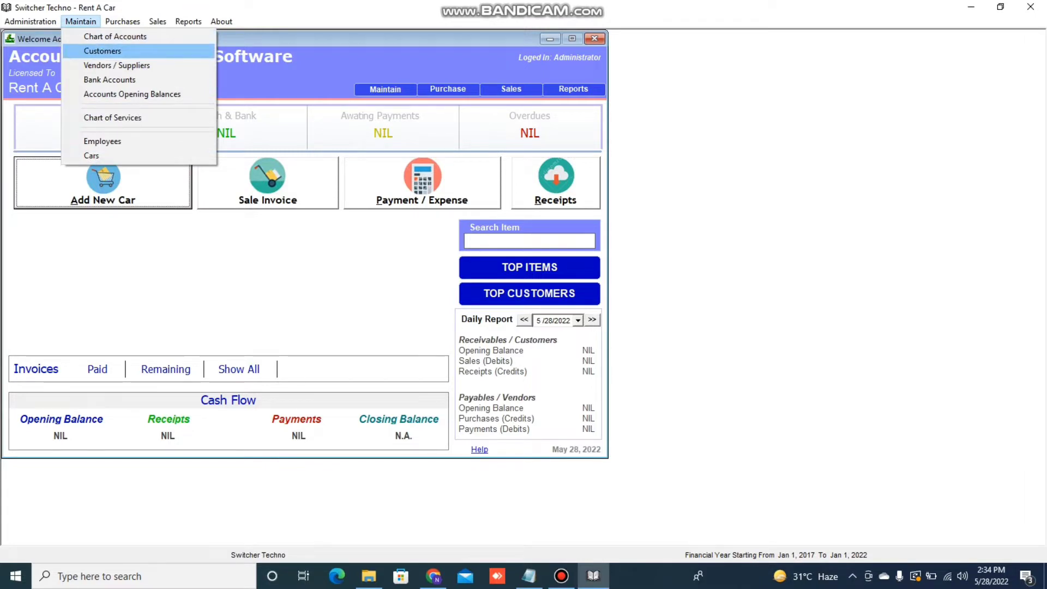
{"action": "left_click", "coordinate": [102, 51]}
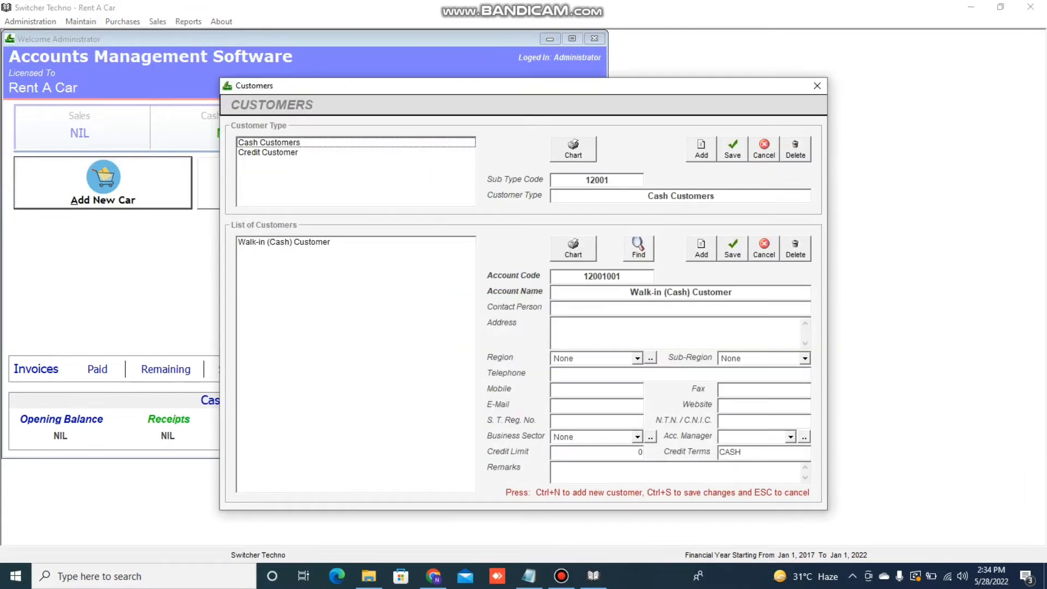
{"action": "left_click", "coordinate": [267, 153]}
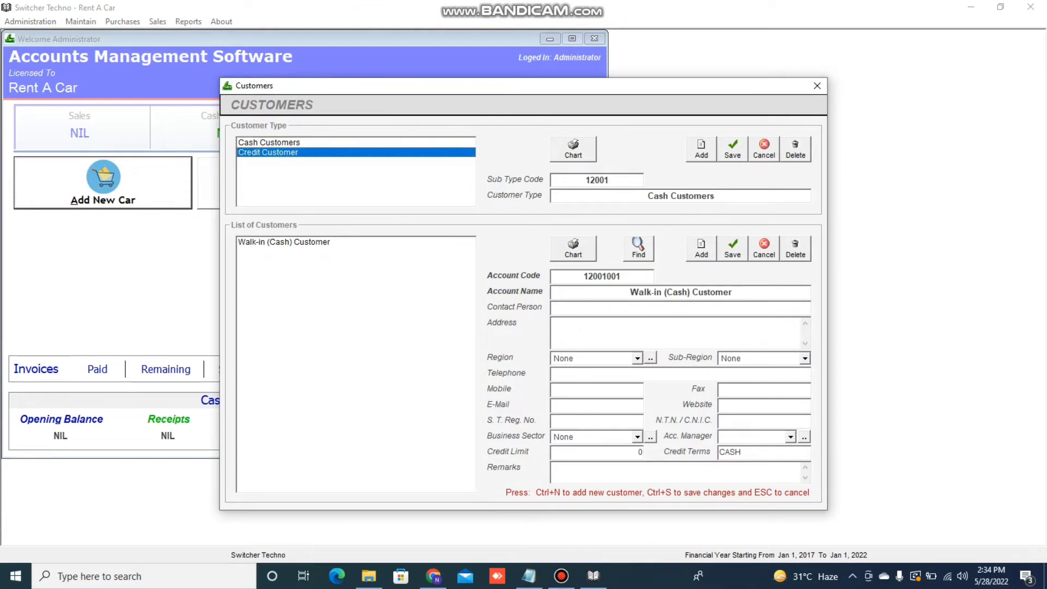
{"action": "left_click", "coordinate": [269, 142]}
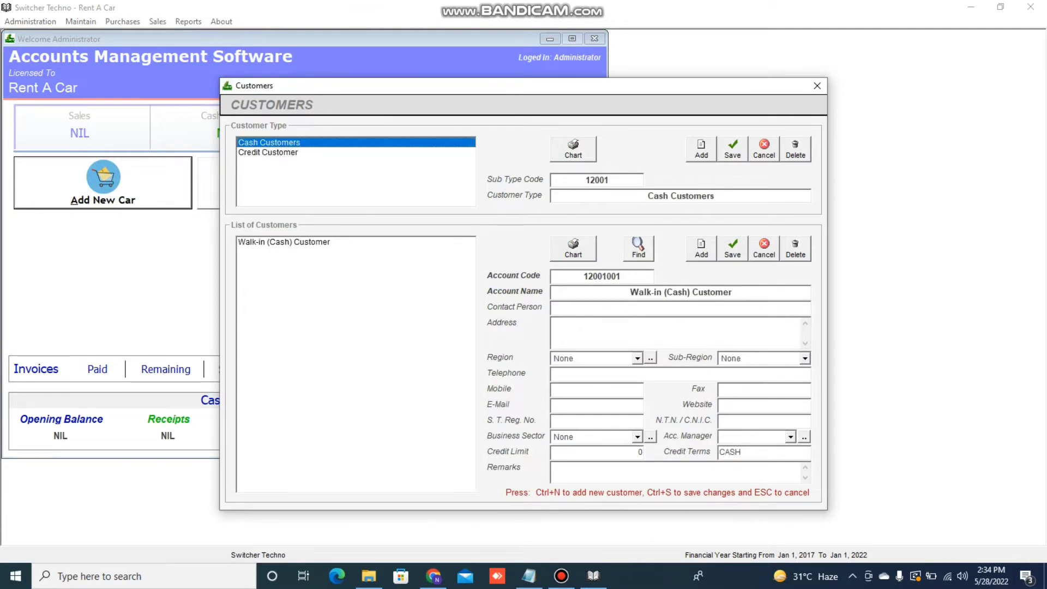
{"action": "left_click", "coordinate": [268, 152]}
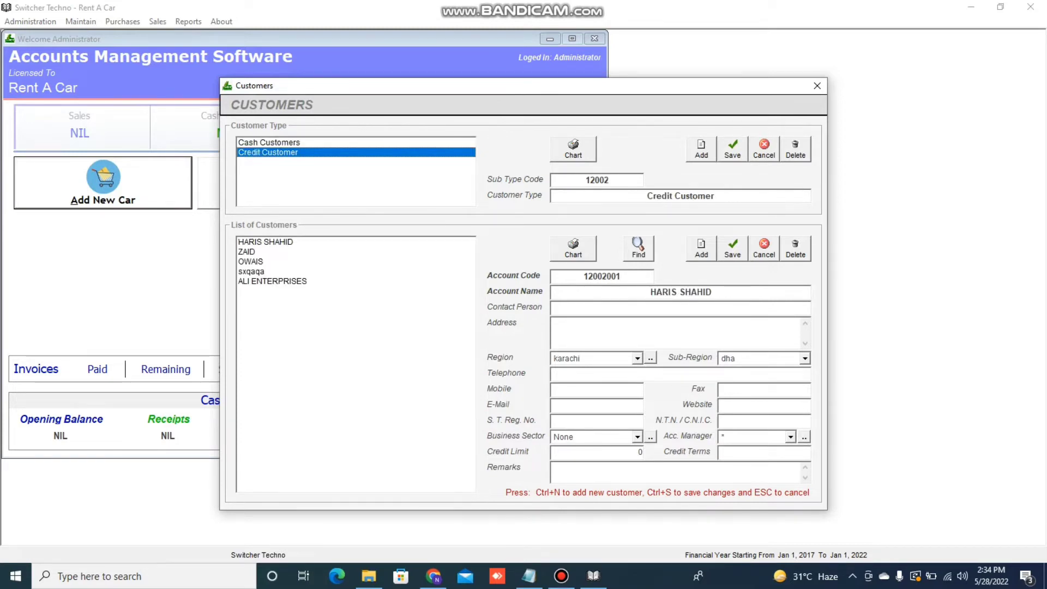
{"action": "key", "text": "ctrl+n"}
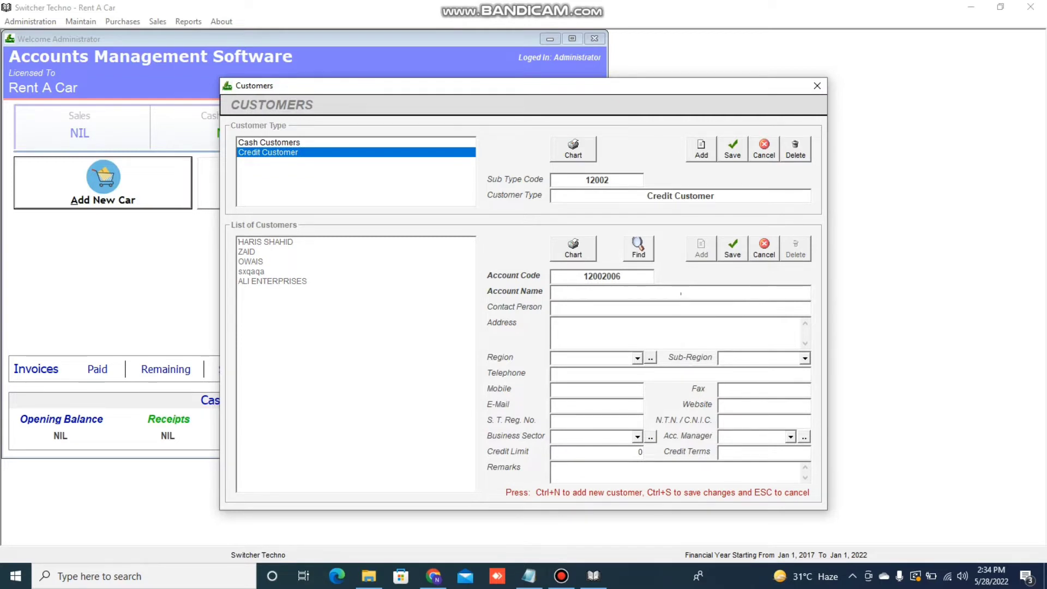
Enter the customer's name and address, leaving the region set to None
{"action": "key", "text": "Tab"}
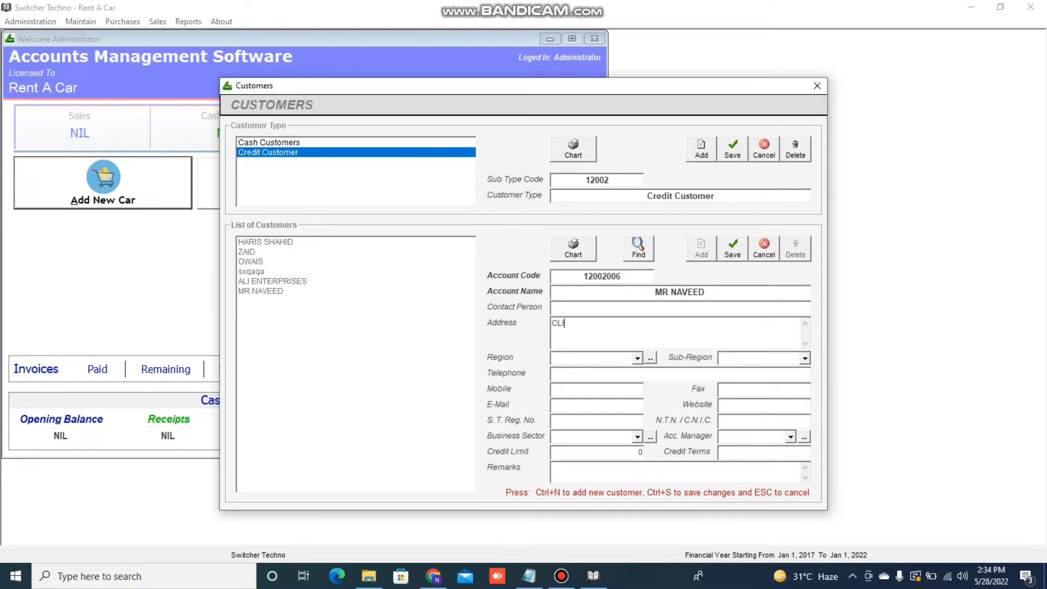
{"action": "key", "text": "Tab"}
{"action": "key", "text": "Down"}
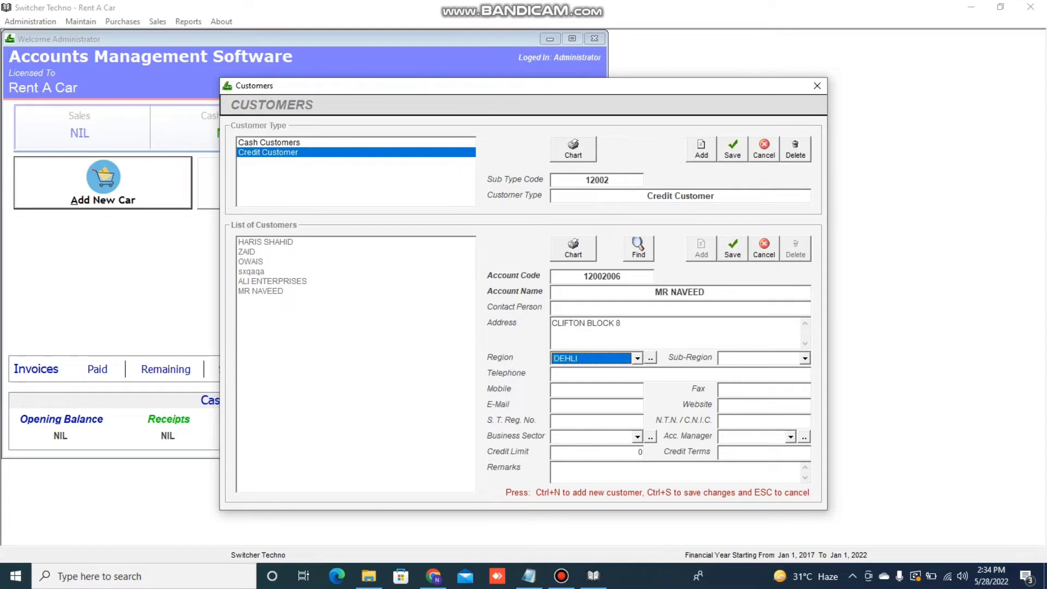
{"action": "key", "text": "Tab"}
{"action": "key", "text": "Tab"}
{"action": "key", "text": "shift+Tab"}
{"action": "key", "text": "Tab"}
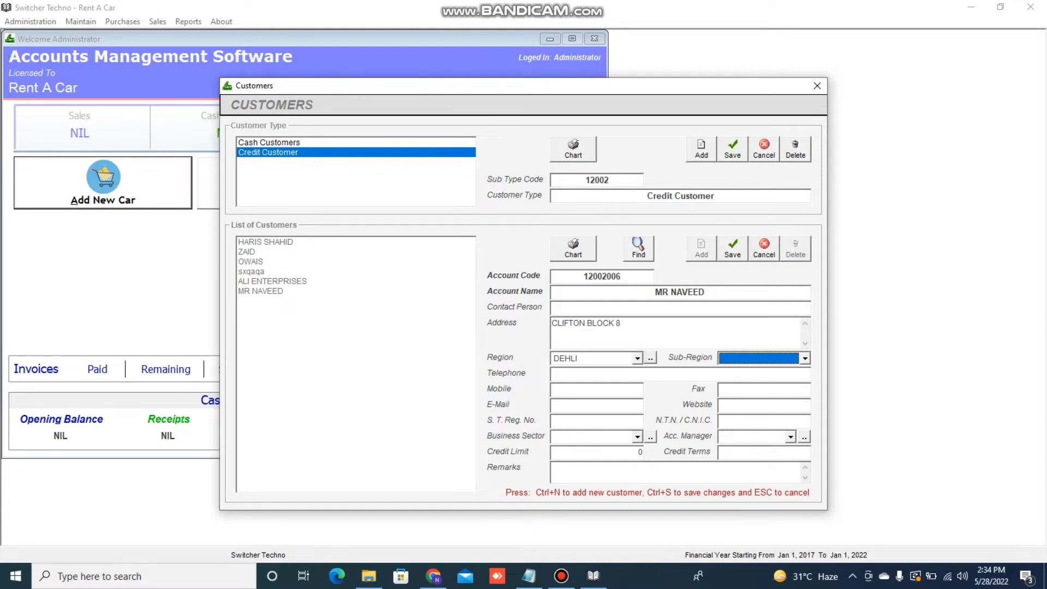
{"action": "key", "text": "shift+Tab"}
{"action": "key", "text": "shift+Tab"}
{"action": "key", "text": "Up"}
{"action": "key", "text": "Tab"}
{"action": "key", "text": "Tab"}
{"action": "key", "text": "Down"}
{"action": "key", "text": "Tab"}
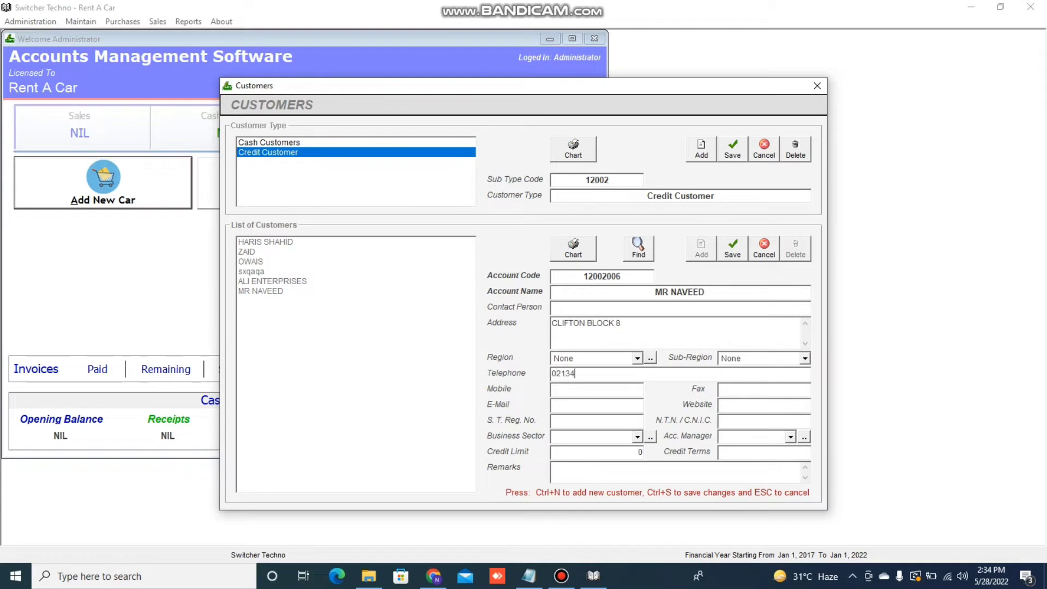
Add the telephone, mobile and CNIC numbers, save the customer, and close Customers
{"action": "key", "text": "Tab"}
{"action": "key", "text": "Tab"}
{"action": "key", "text": "Tab"}
{"action": "key", "text": "Tab"}
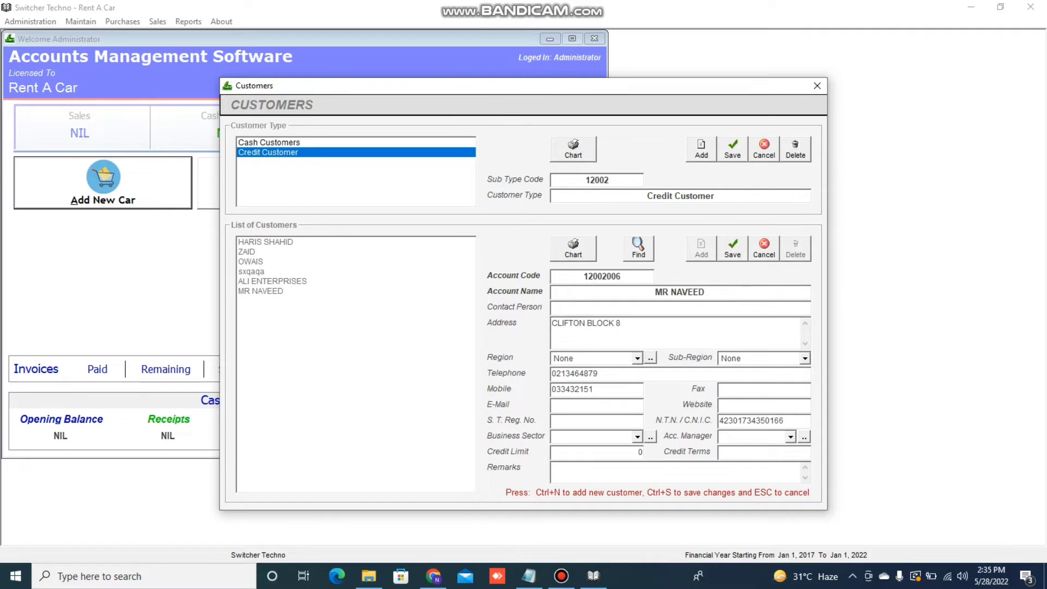
{"action": "key", "text": "Tab"}
{"action": "key", "text": "Tab"}
{"action": "key", "text": "Tab"}
{"action": "key", "text": "Tab"}
{"action": "key", "text": "Tab"}
{"action": "key", "text": "Tab"}
{"action": "key", "text": "ctrl+s"}
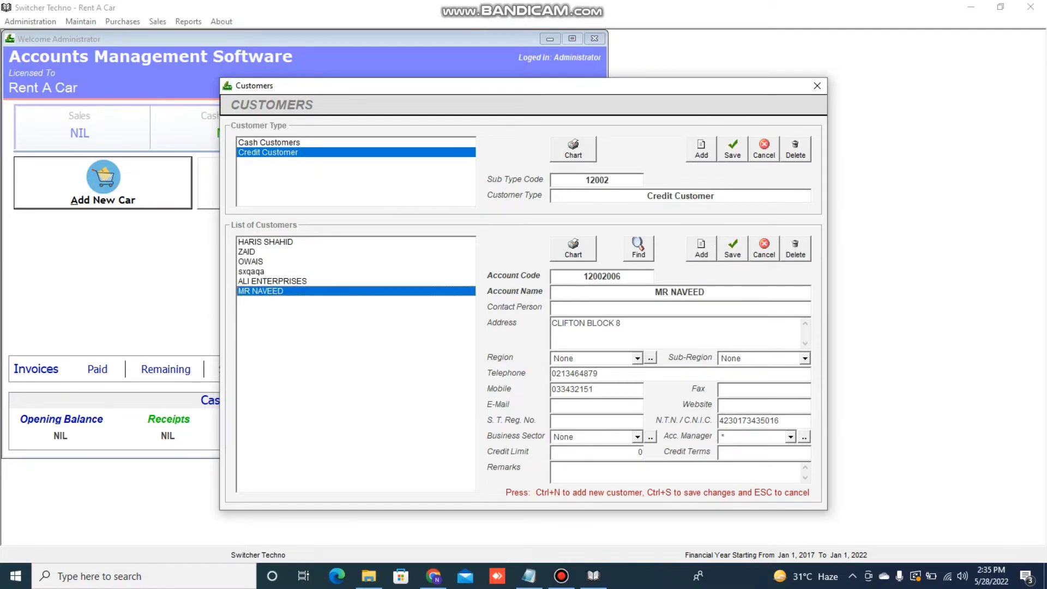
{"action": "left_click", "coordinate": [817, 86]}
{"action": "left_click", "coordinate": [528, 576]}
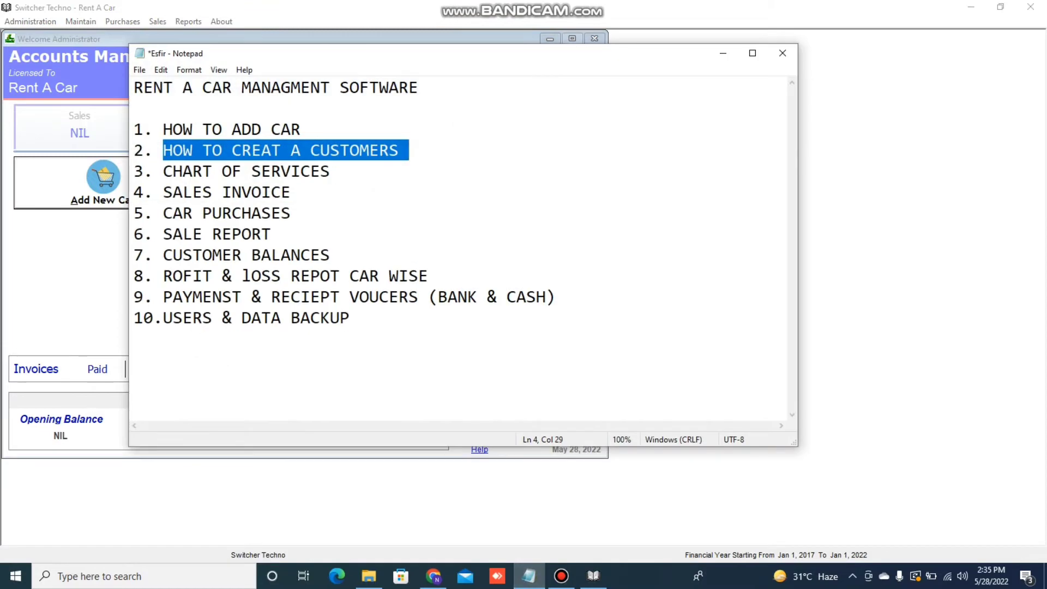
Mark the CHART OF SERVICES and SALES INVOICE topics, hide Notepad, and open Maintain
{"action": "left_click_drag", "start_coordinate": [163, 171], "coordinate": [329, 188]}
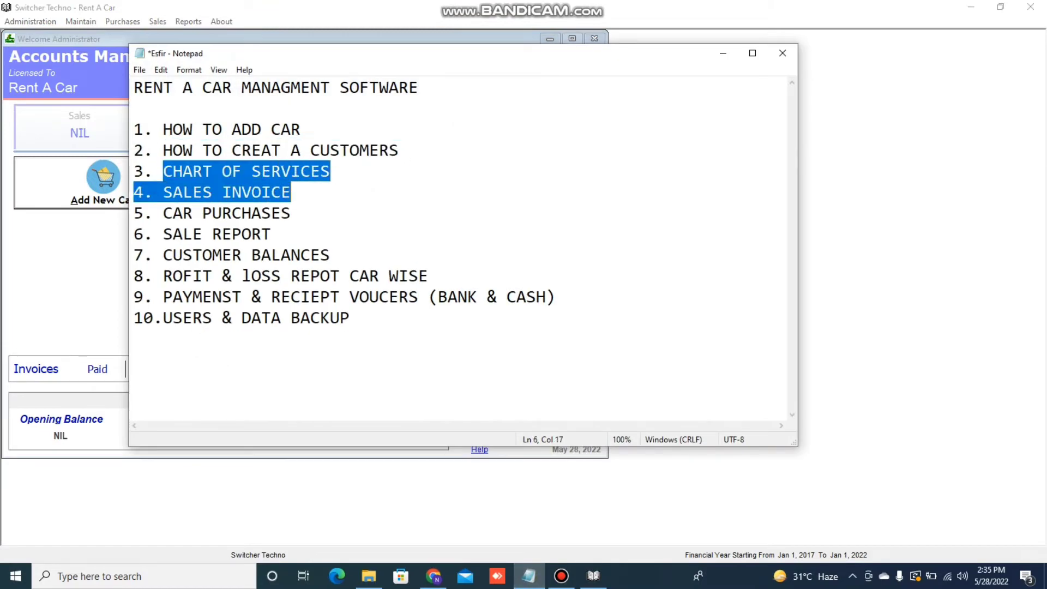
{"action": "left_click", "coordinate": [722, 52]}
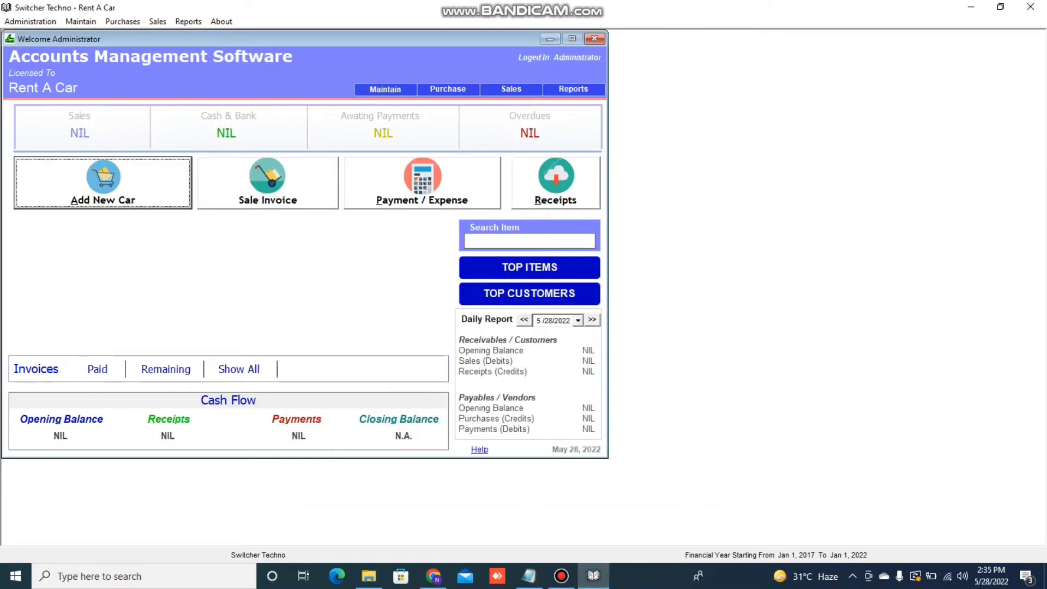
{"action": "left_click", "coordinate": [80, 22]}
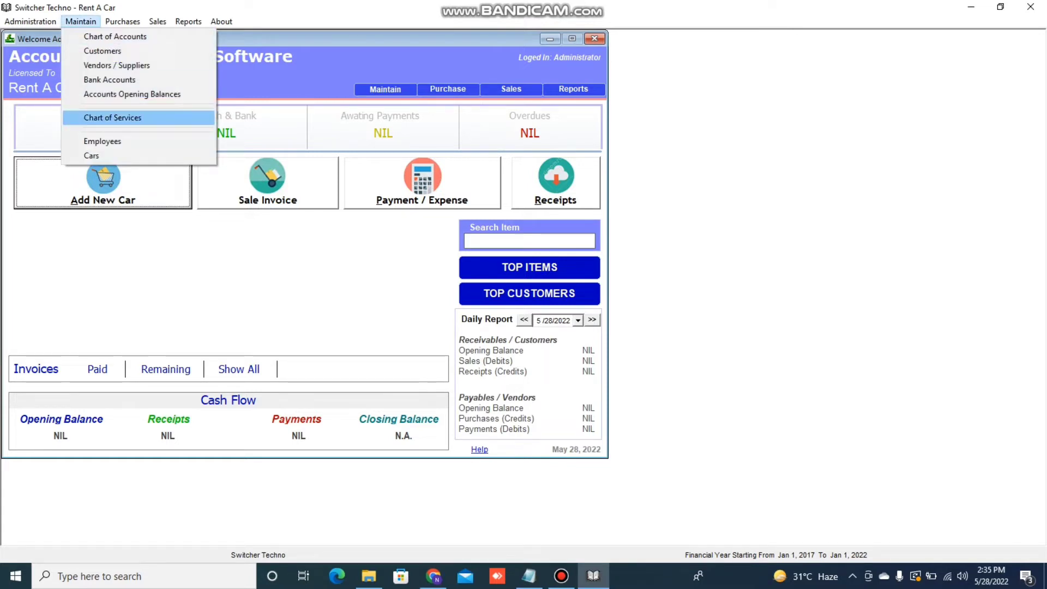
Open the Chart of Services and select the RENT category and RENT service
{"action": "left_click", "coordinate": [112, 118]}
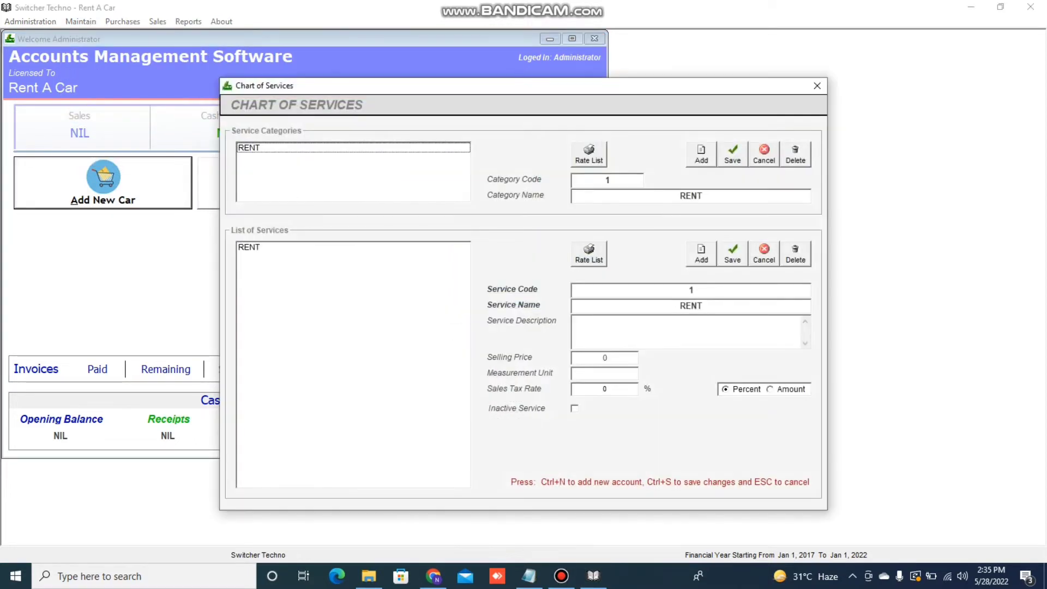
{"action": "left_click", "coordinate": [250, 148]}
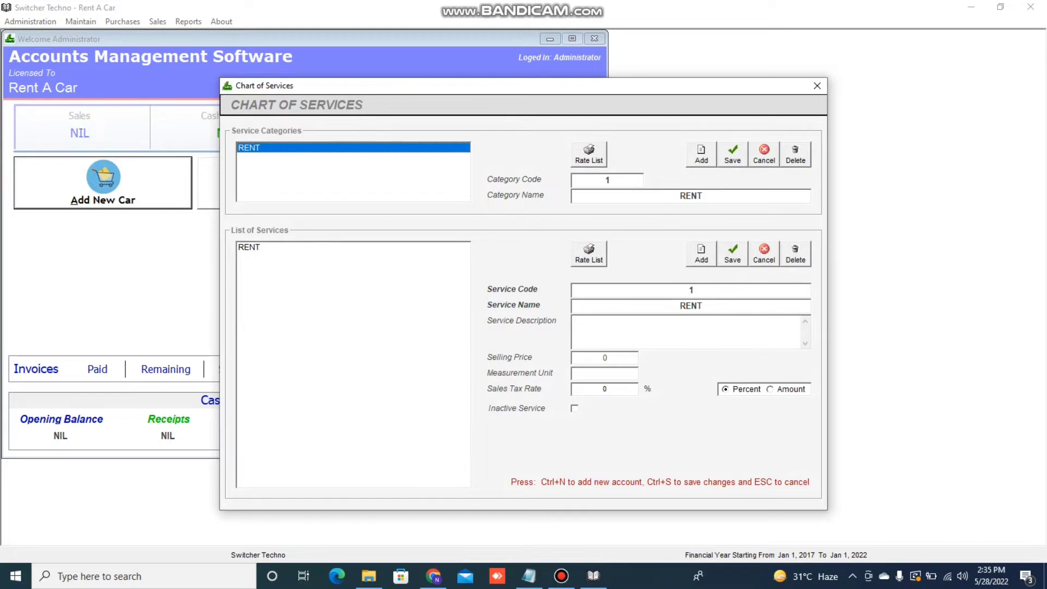
{"action": "left_click", "coordinate": [249, 247]}
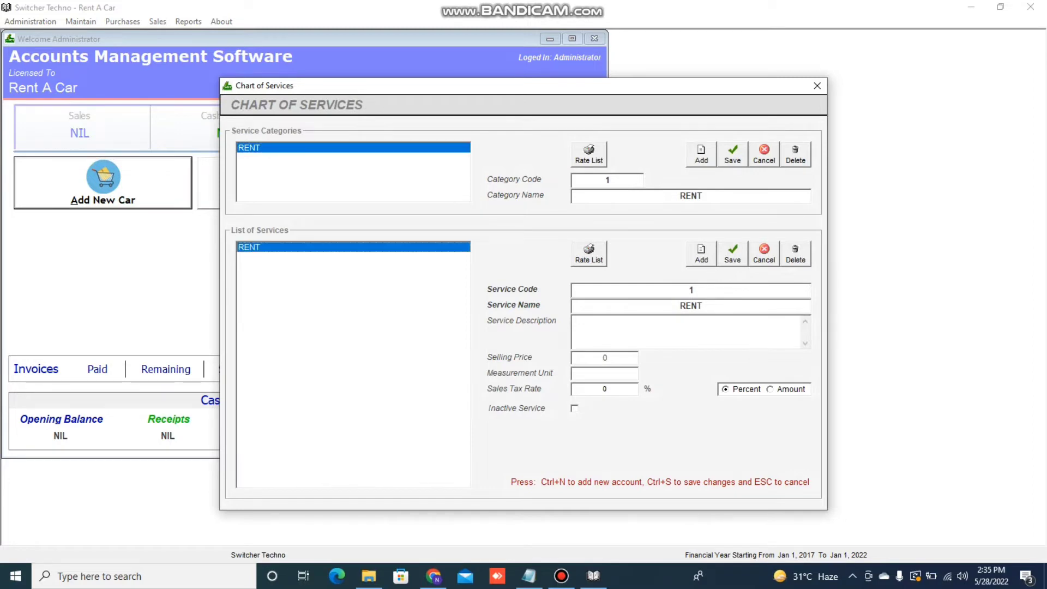
{"action": "key", "text": "ctrl+n"}
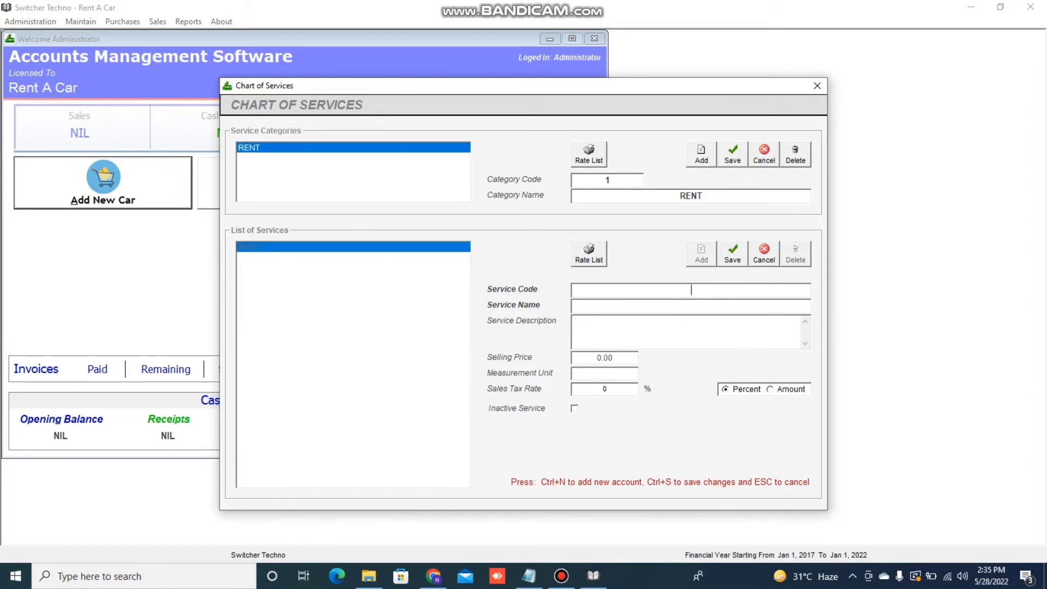
{"action": "key", "text": "Escape"}
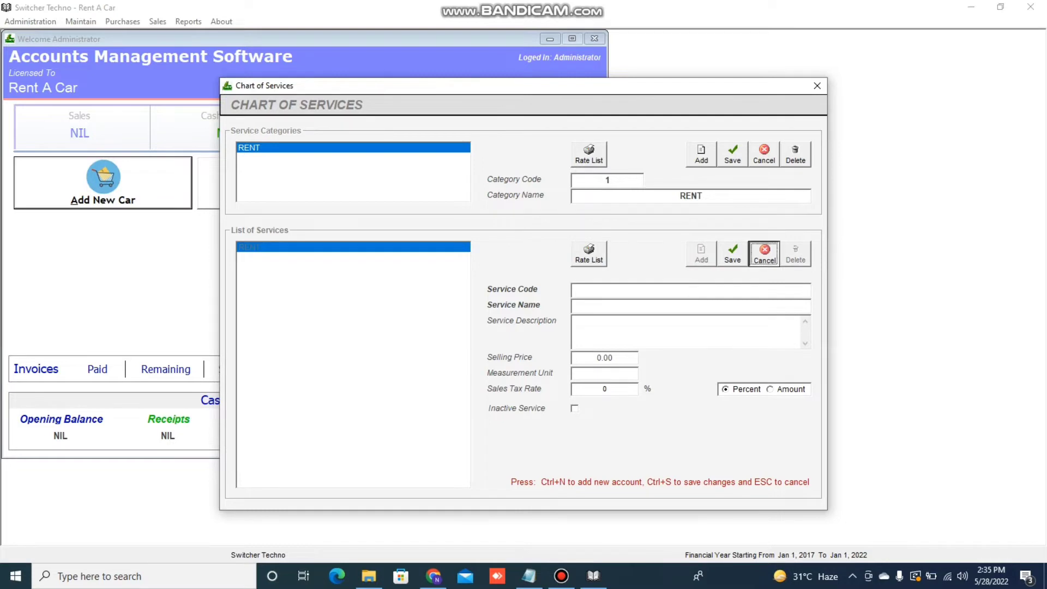
Give RENT the description 'SADFHASDFK' and measurement unit DAYS, then save
{"action": "key", "text": "Tab"}
{"action": "key", "text": "Tab"}
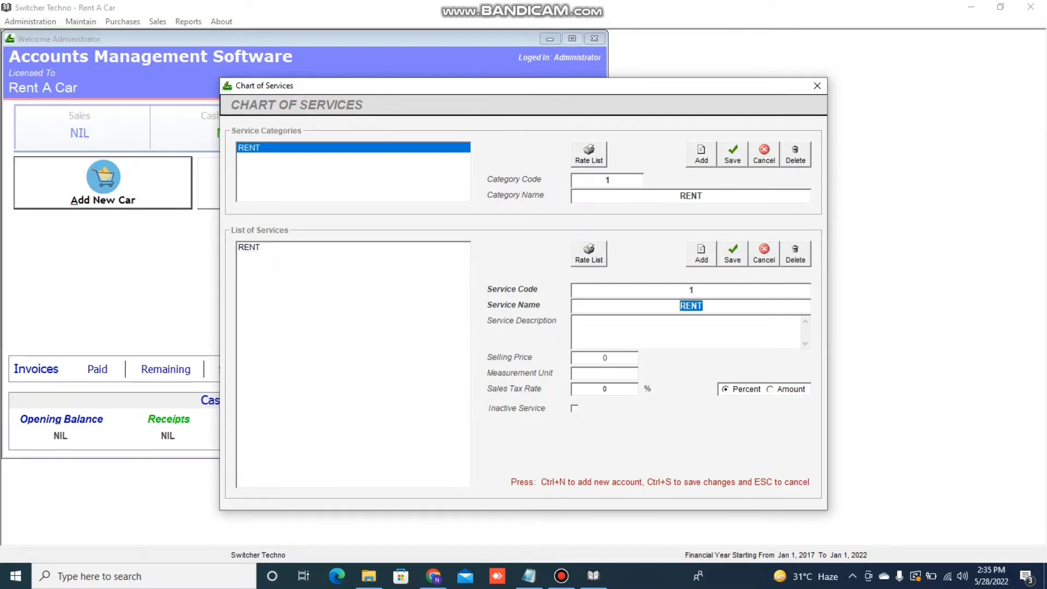
{"action": "key", "text": "Tab"}
{"action": "type", "text": "SADFHASDFK"}
{"action": "key", "text": "Tab"}
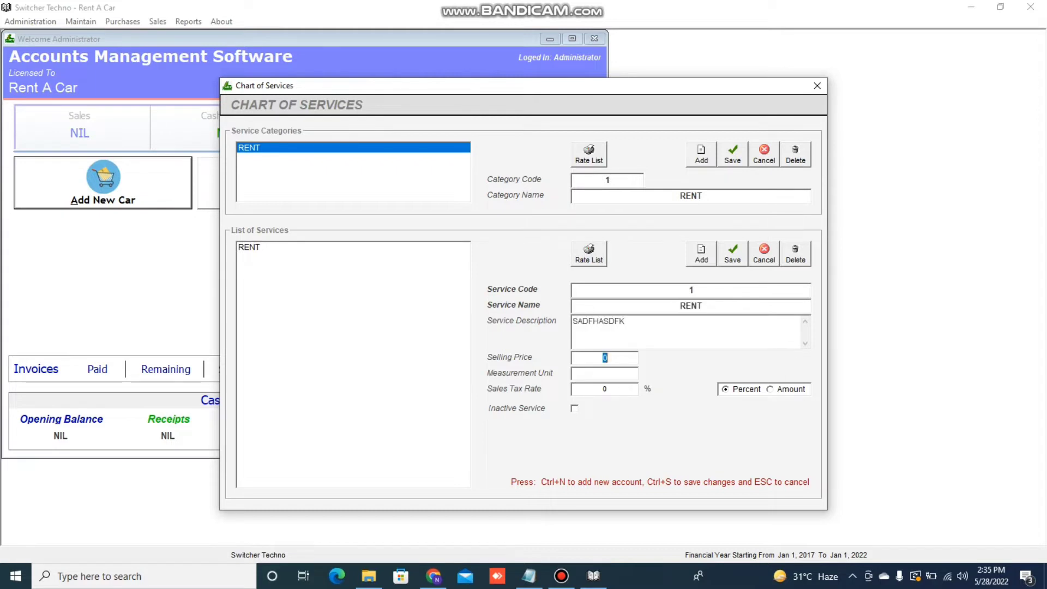
{"action": "key", "text": "Tab"}
{"action": "type", "text": "DAYS"}
{"action": "left_click", "coordinate": [732, 254]}
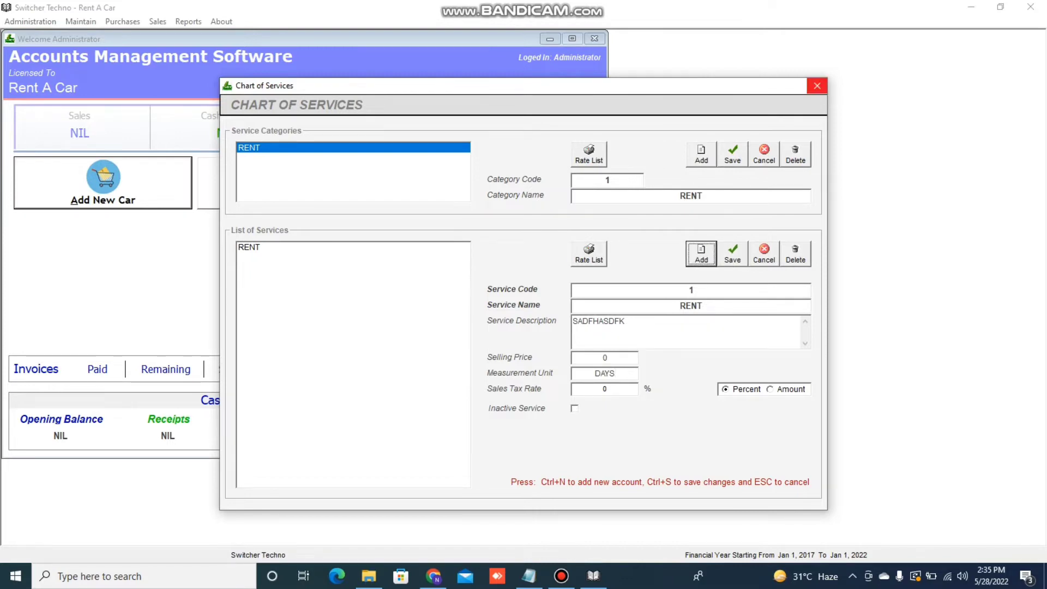
{"action": "left_click", "coordinate": [528, 575]}
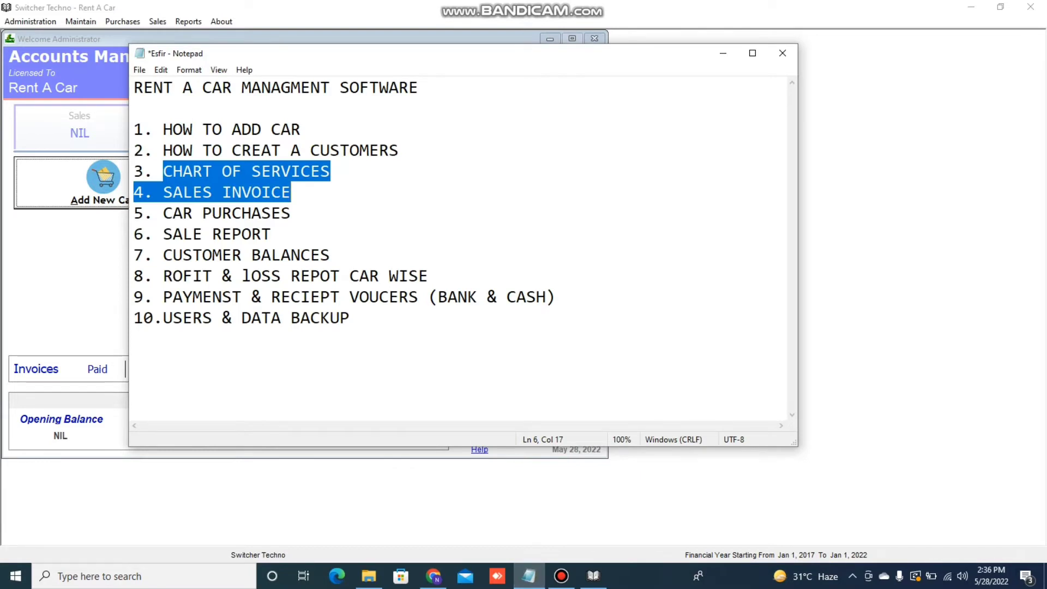
Cancel closing Notepad, minimise it, and open a blank Sale Invoice (serial 101)
{"action": "left_click", "coordinate": [782, 54]}
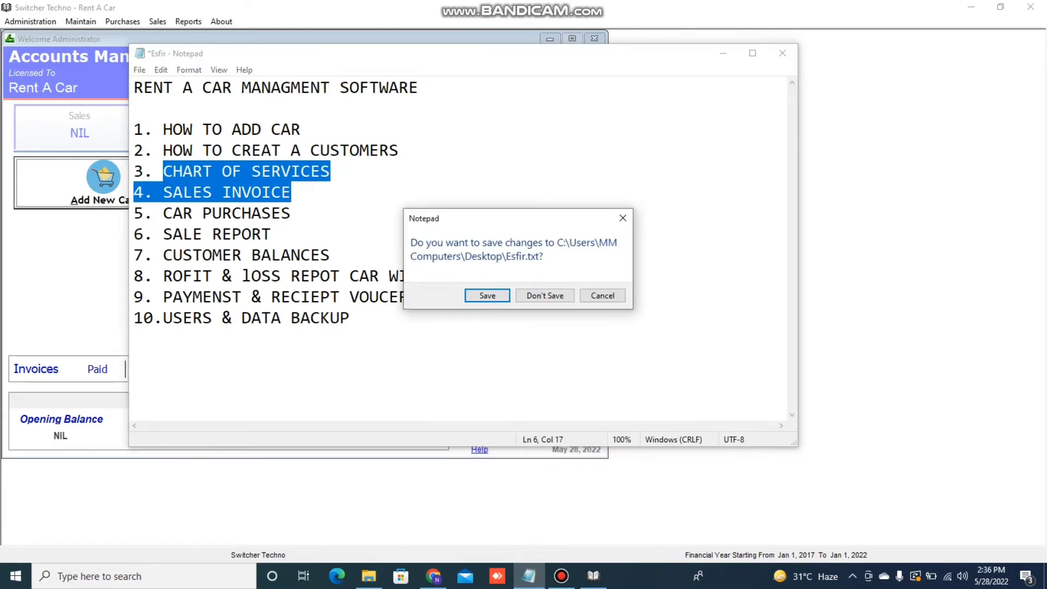
{"action": "left_click", "coordinate": [603, 295]}
{"action": "left_click", "coordinate": [723, 53]}
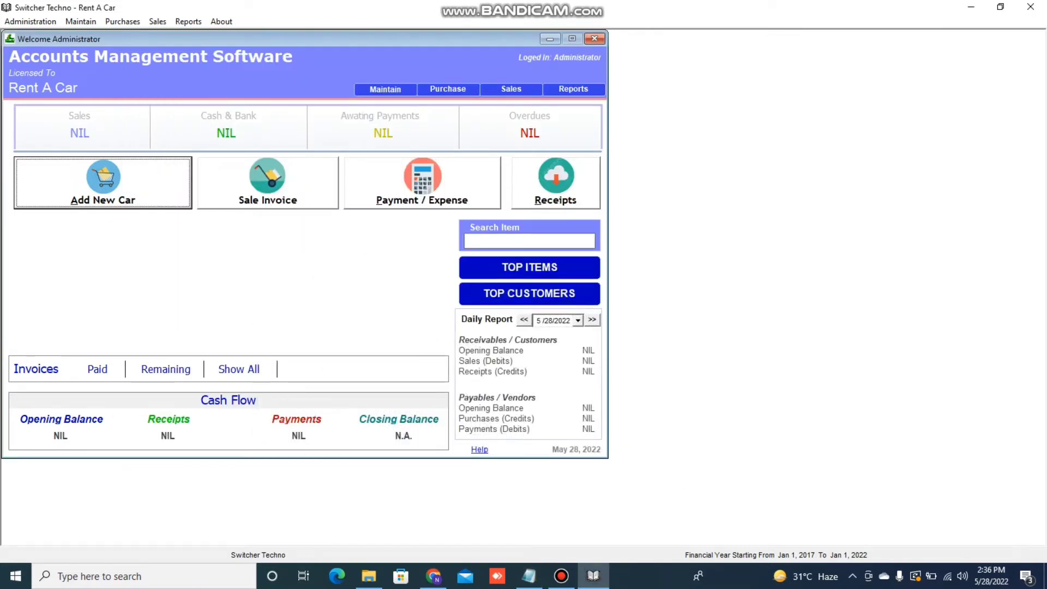
{"action": "key", "text": "Tab"}
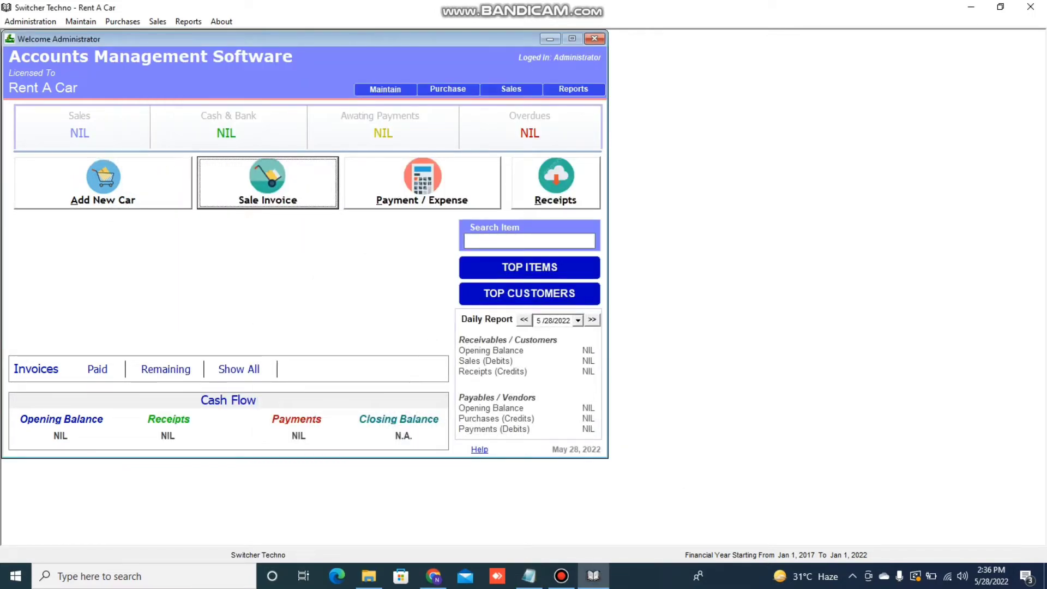
{"action": "key", "text": "Return"}
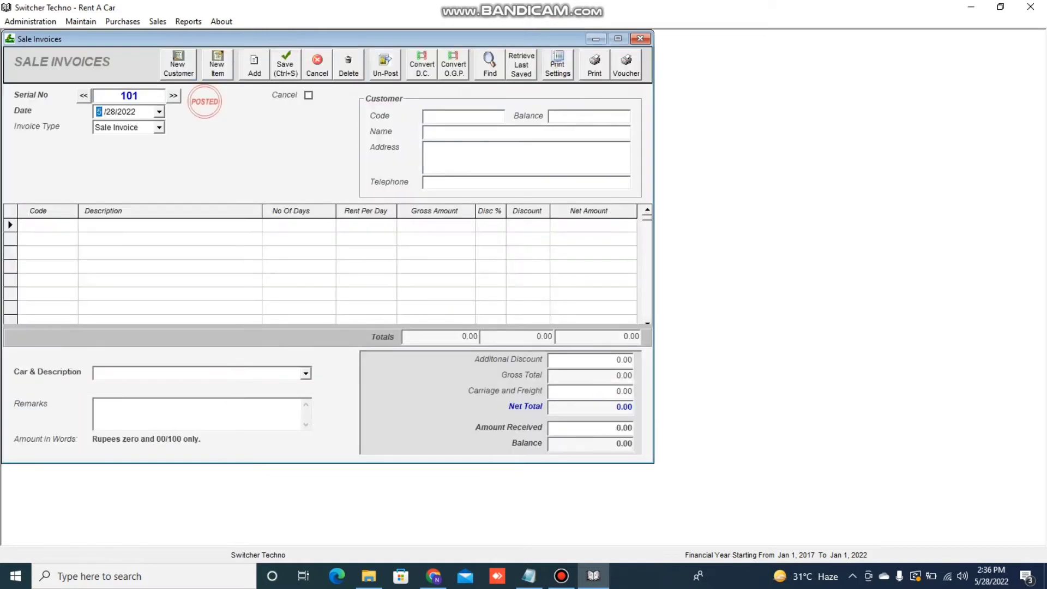
Pick the new credit customer as the invoice's customer via the code lookup
{"action": "left_click", "coordinate": [179, 64]}
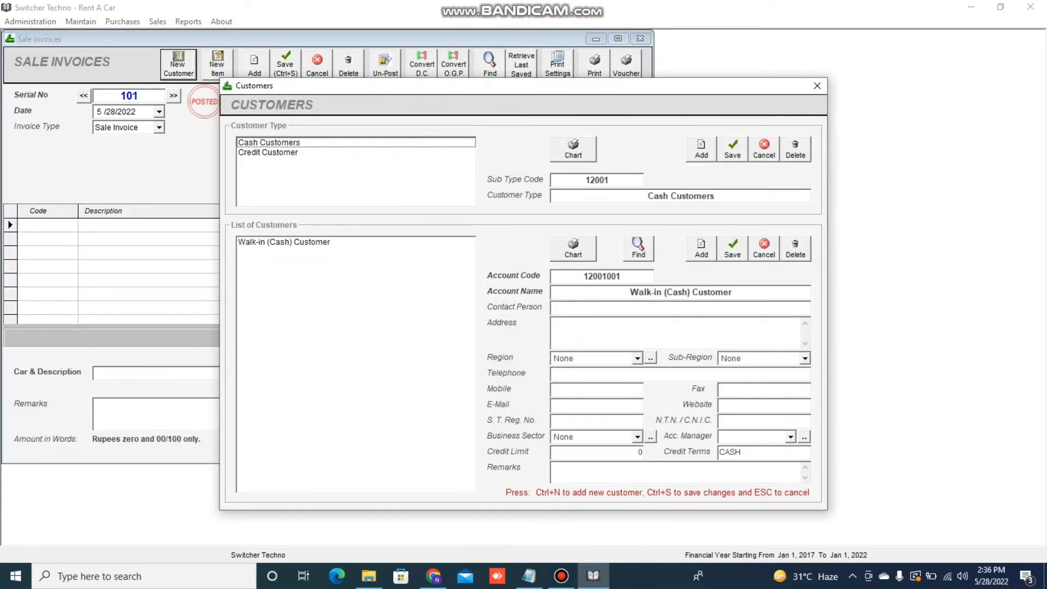
{"action": "left_click", "coordinate": [817, 86]}
{"action": "left_click", "coordinate": [464, 116]}
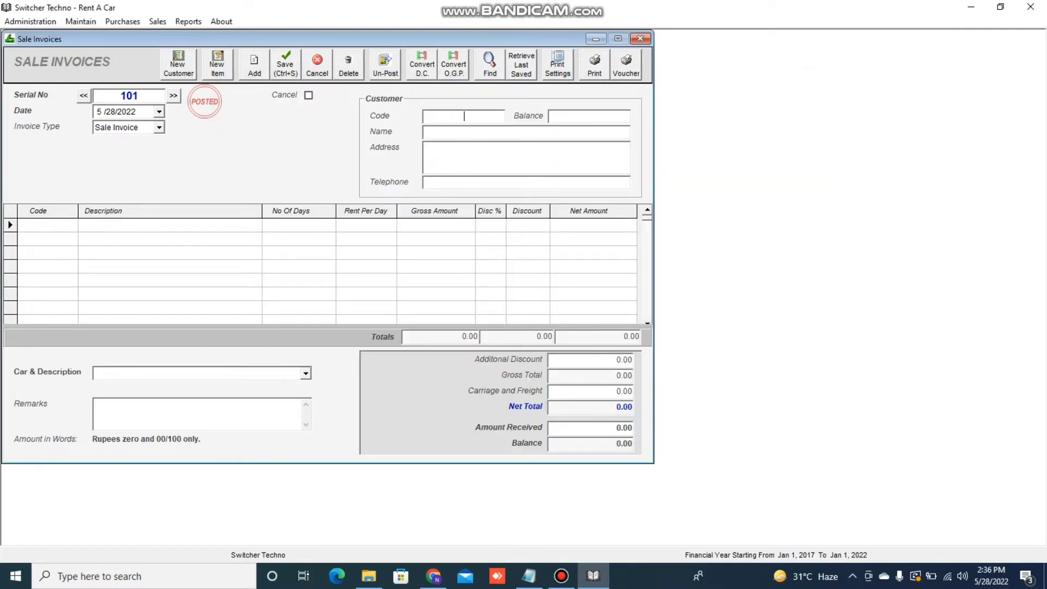
{"action": "type", "text": "nav"}
{"action": "key", "text": "Down"}
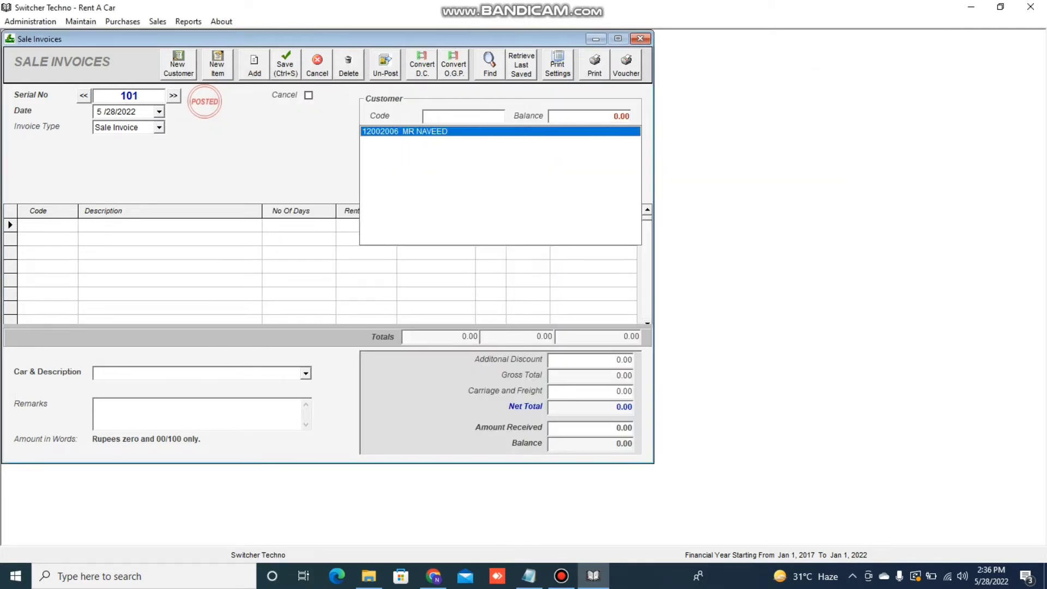
{"action": "key", "text": "Return"}
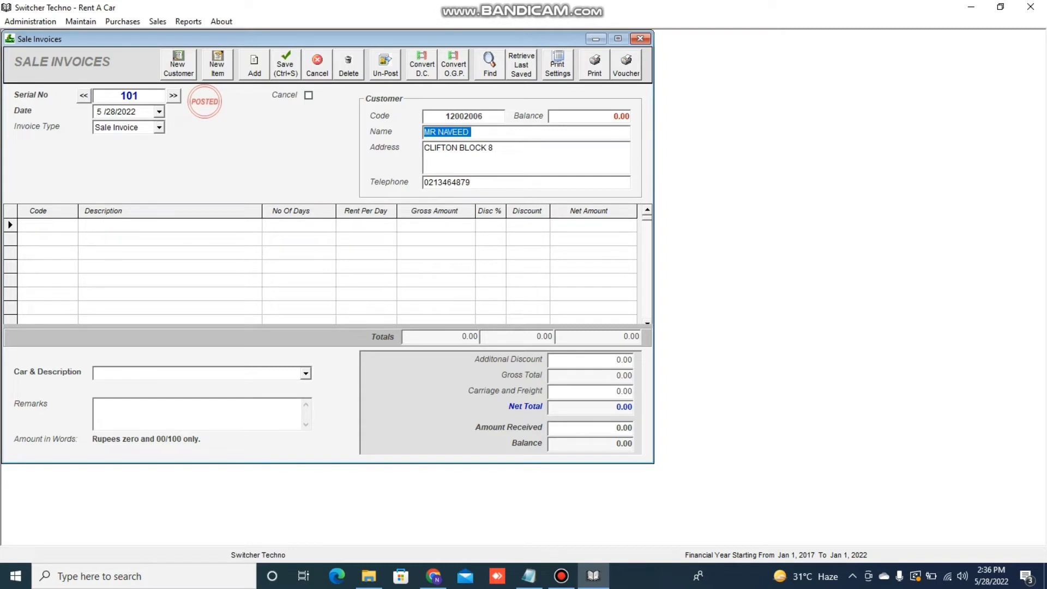
{"action": "key", "text": "Return"}
Add a RENT line of 3 days at 1500 per day, totalling 4500.00
{"action": "type", "text": "C"}
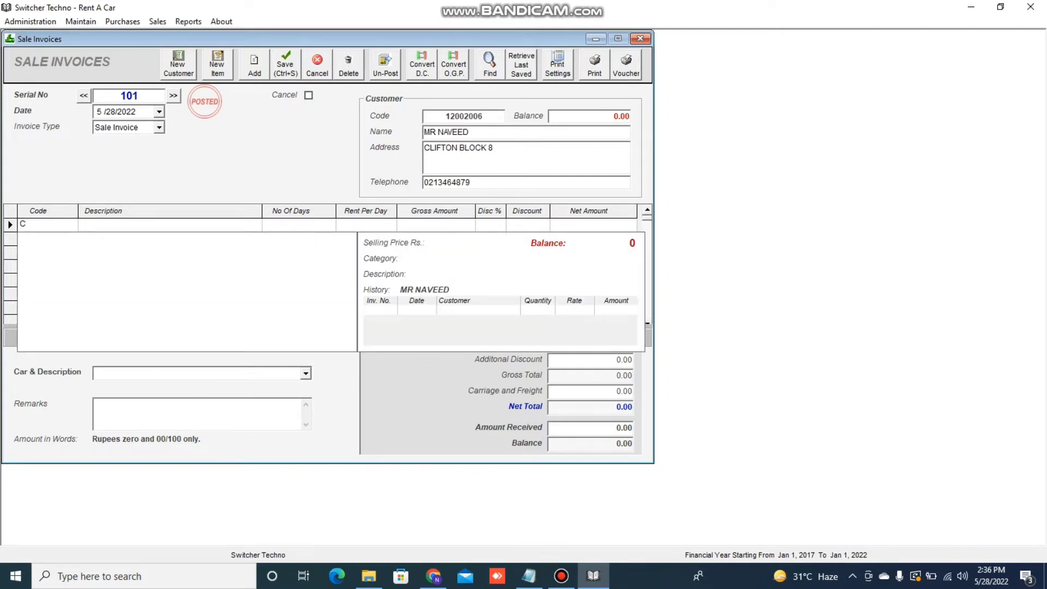
{"action": "type", "text": "RE"}
{"action": "key", "text": "Down"}
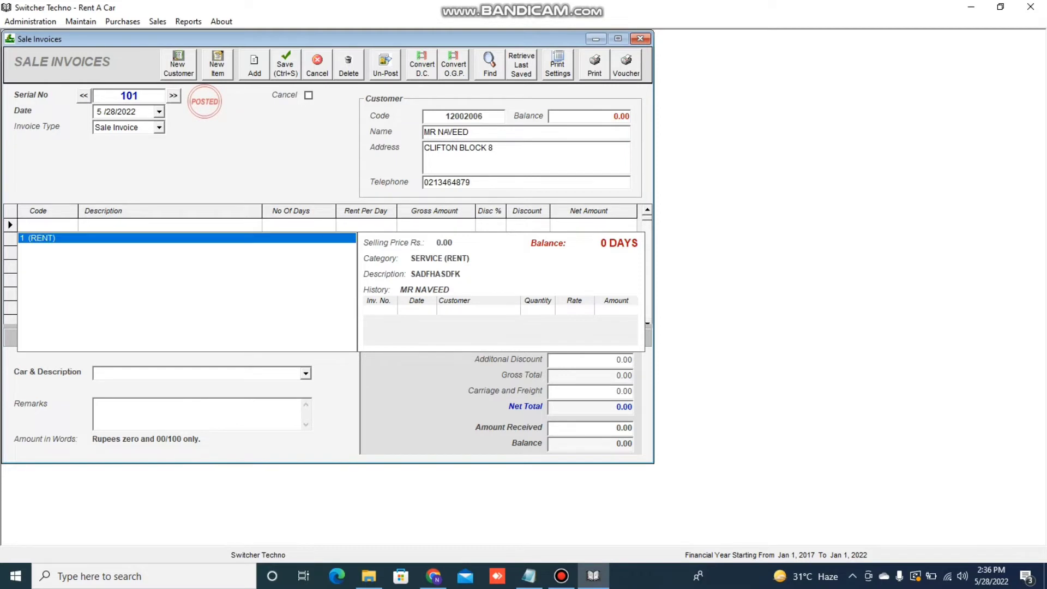
{"action": "key", "text": "Return"}
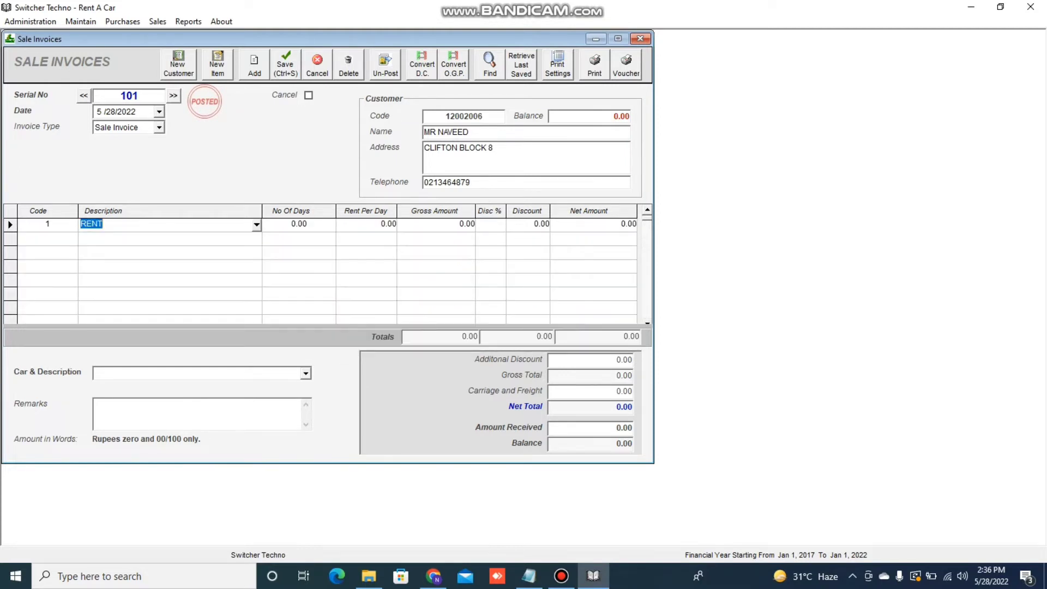
{"action": "key", "text": "Return"}
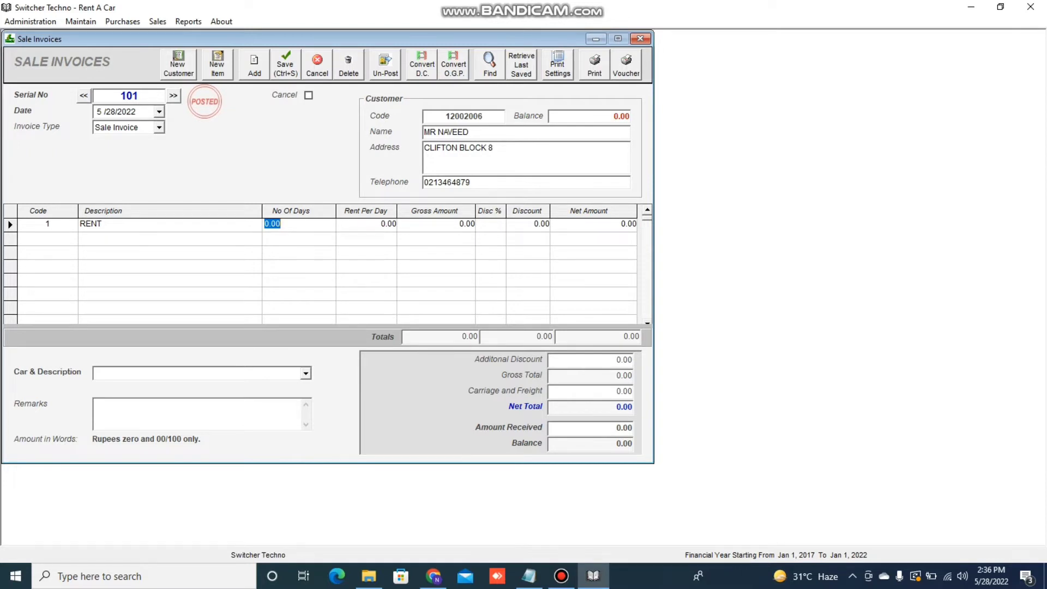
{"action": "type", "text": "3"}
{"action": "key", "text": "Return"}
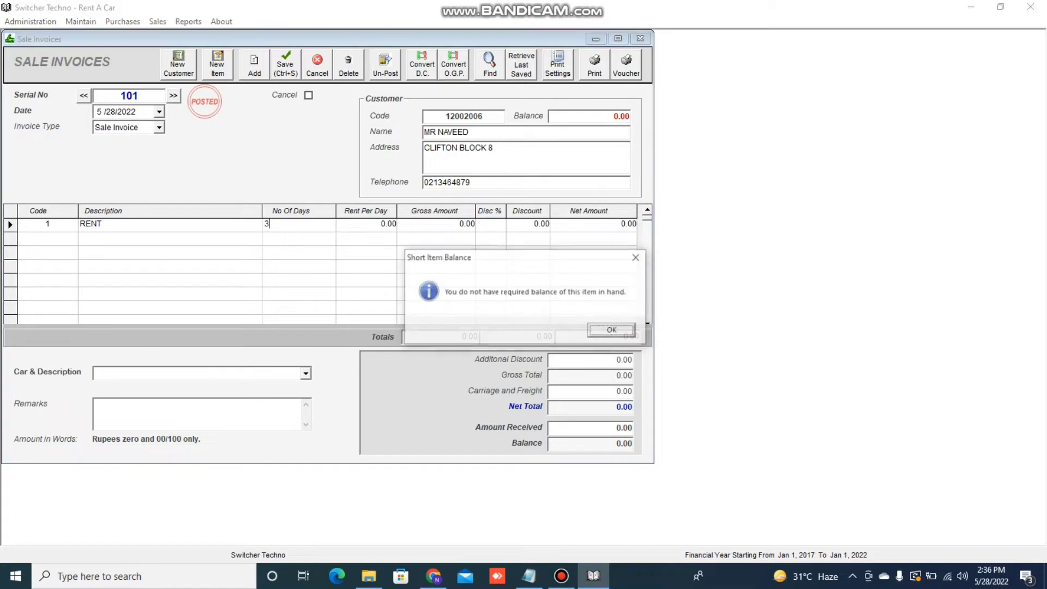
{"action": "key", "text": "Return"}
{"action": "type", "text": "1500"}
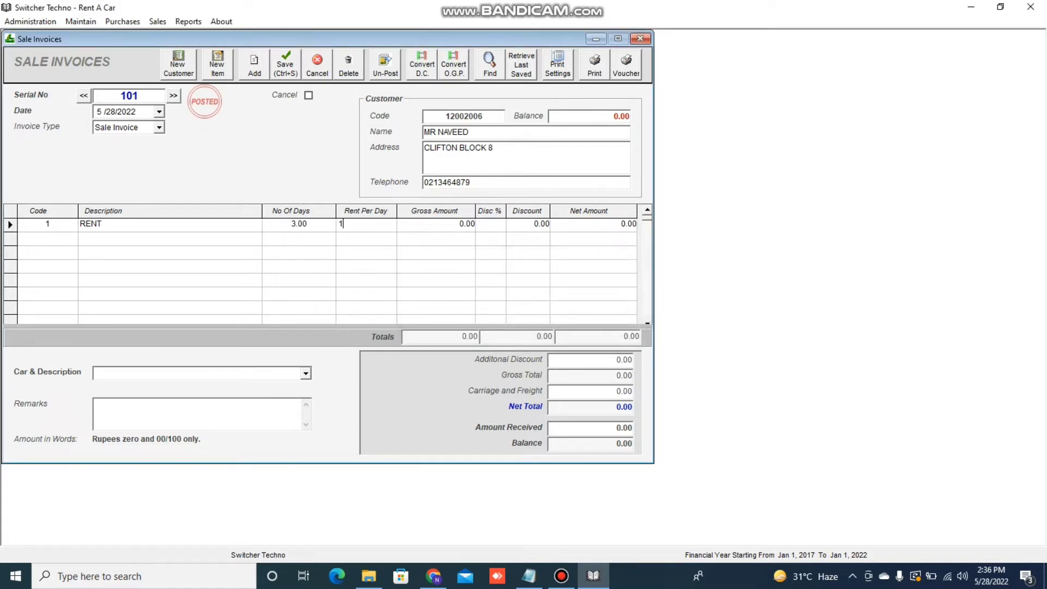
{"action": "key", "text": "Return"}
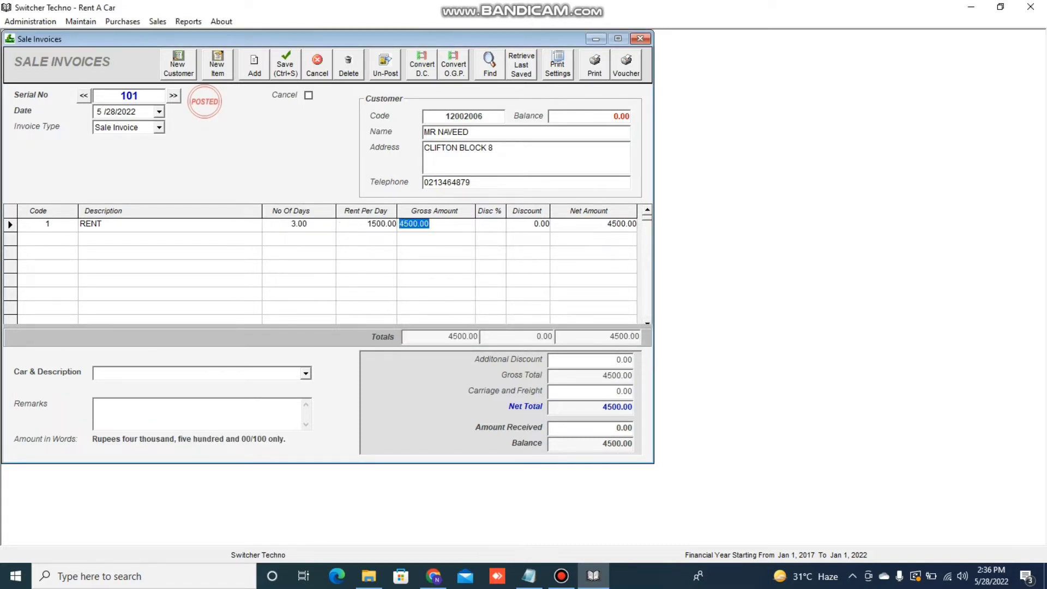
{"action": "key", "text": "Return"}
{"action": "key", "text": "Return"}
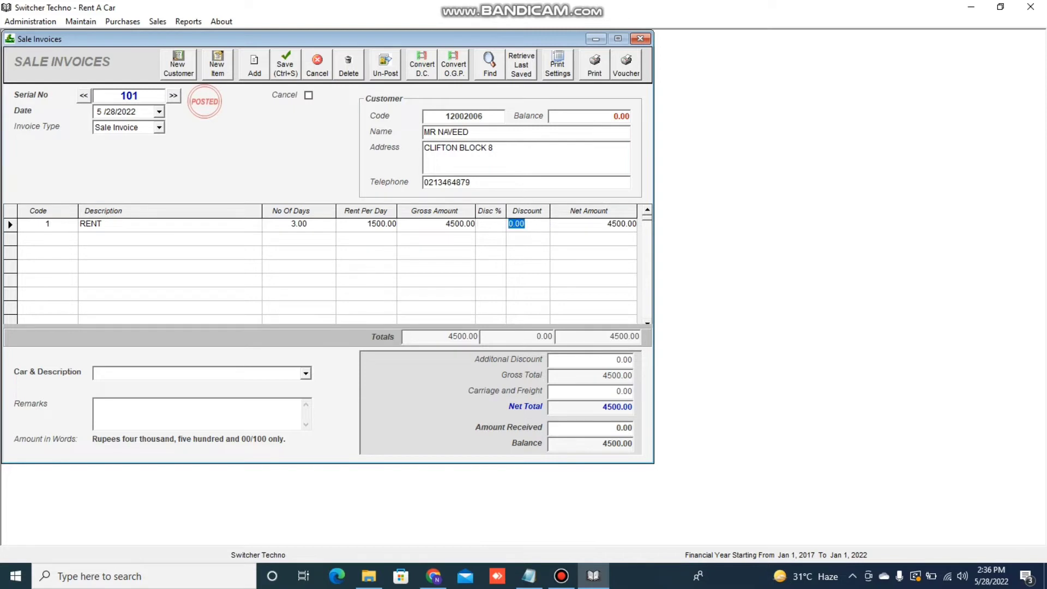
{"action": "key", "text": "Return"}
{"action": "key", "text": "Return"}
{"action": "key", "text": "Return"}
{"action": "key", "text": "Return"}
{"action": "key", "text": "Return"}
{"action": "left_click", "coordinate": [305, 373]}
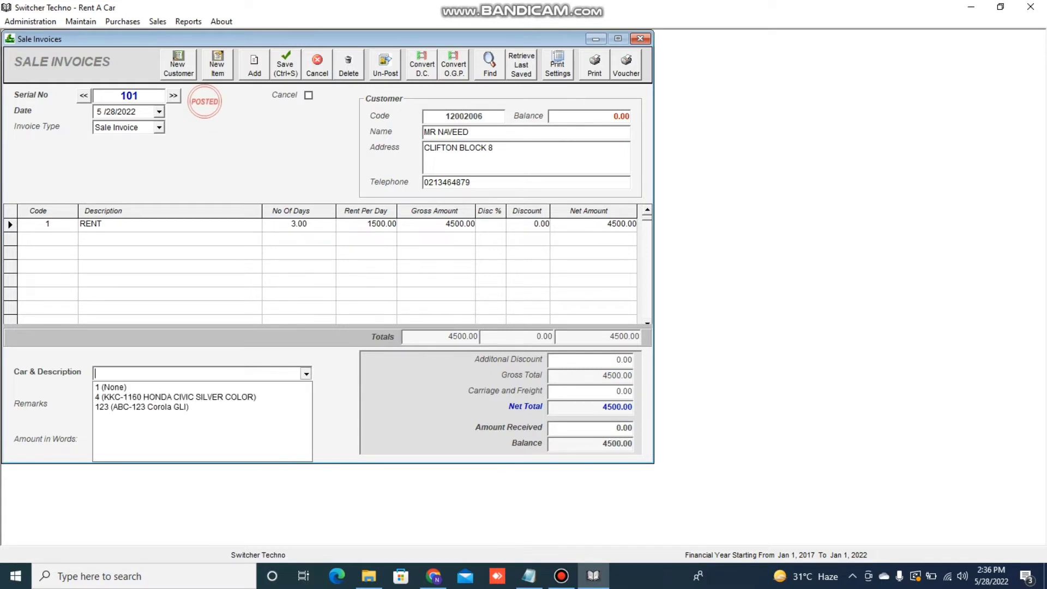
{"action": "key", "text": "Up"}
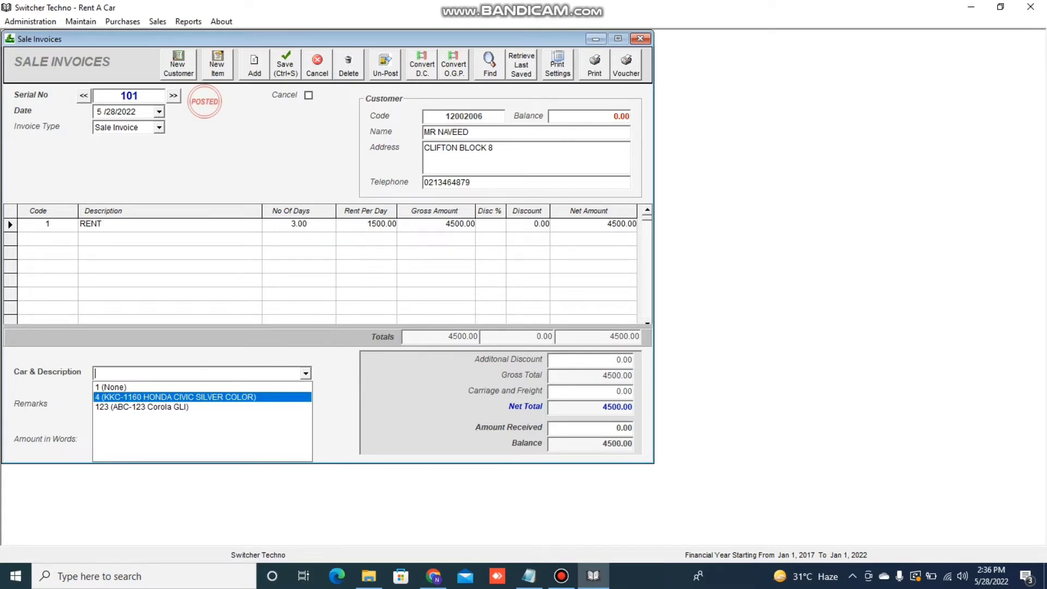
{"action": "key", "text": "Return"}
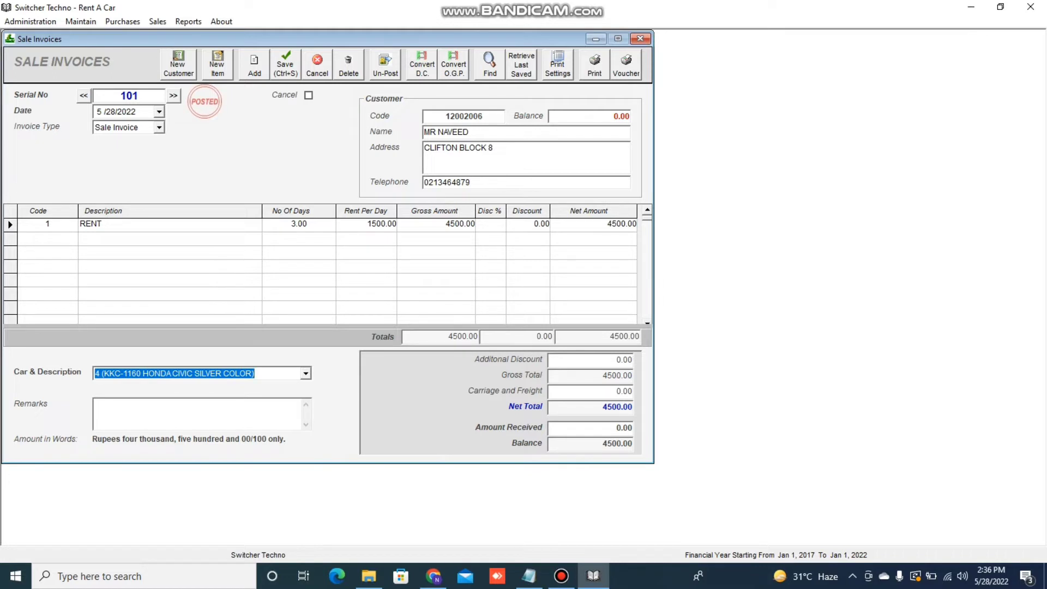
{"action": "left_click", "coordinate": [164, 409]}
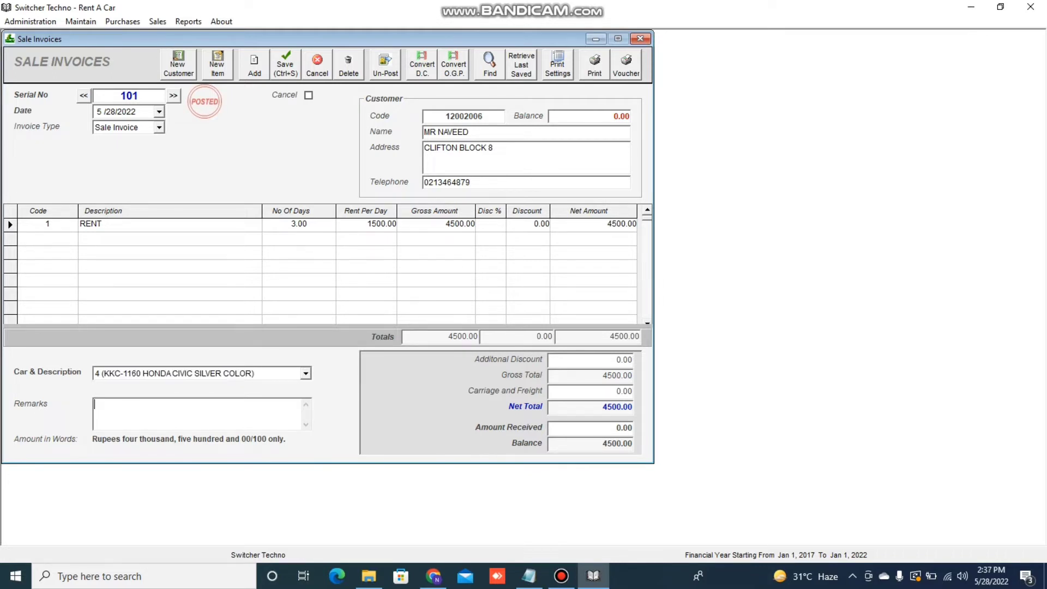
{"action": "type", "text": "SDFASDFKSDFHASKJDFASDBVDIOVHWKJEH"}
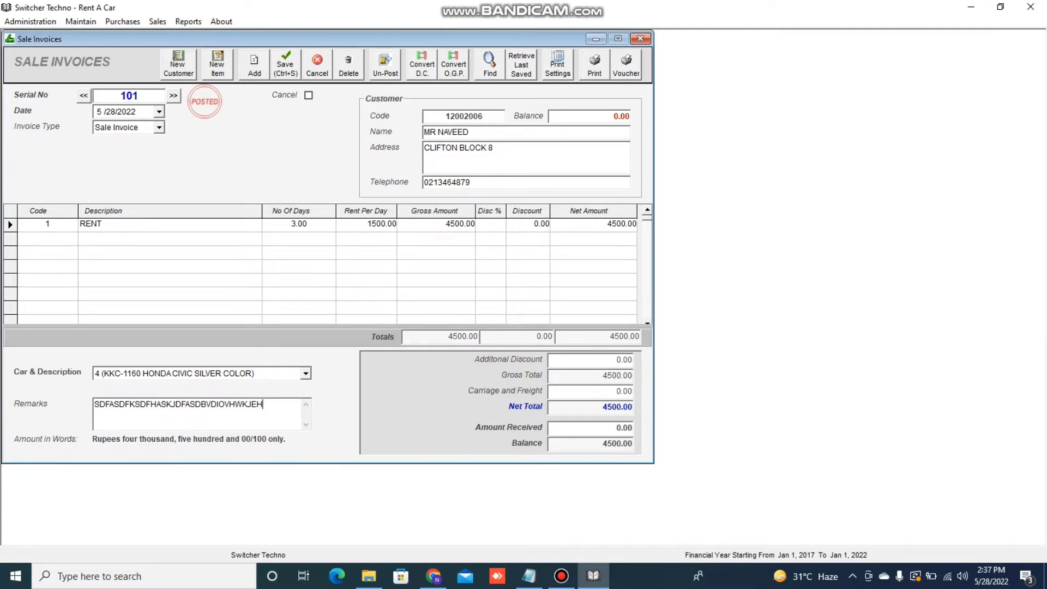
{"action": "type", "text": "LKJAHKJDSHFKJ"}
{"action": "key", "text": "Tab"}
{"action": "key", "text": "Tab"}
Record 2000 received, leaving 2500 due, and move through the invoice date year
{"action": "key", "text": "shift+Tab"}
{"action": "type", "text": "2000"}
{"action": "key", "text": "Tab"}
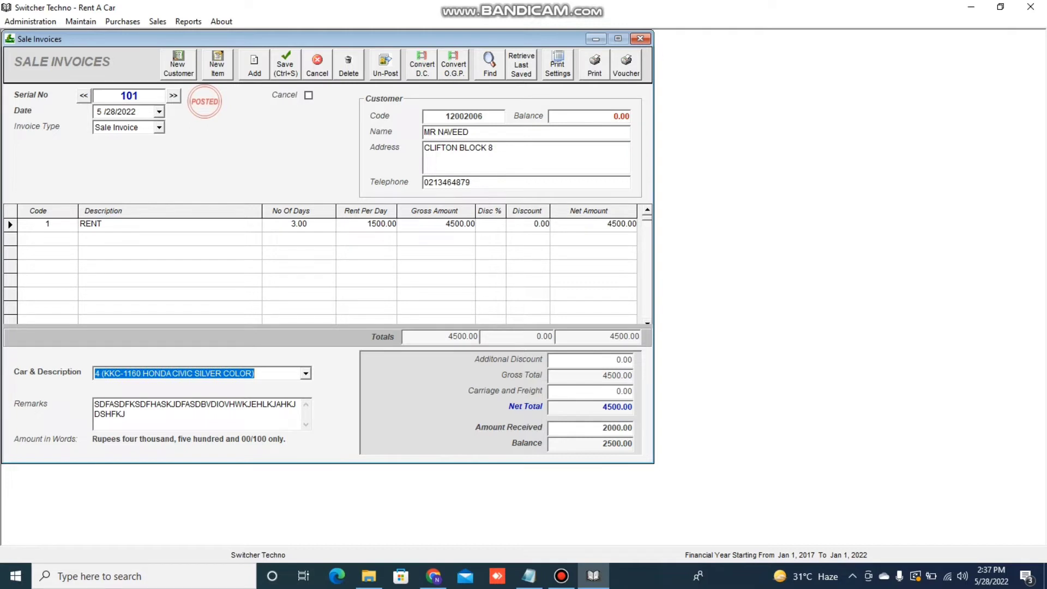
{"action": "key", "text": "Tab"}
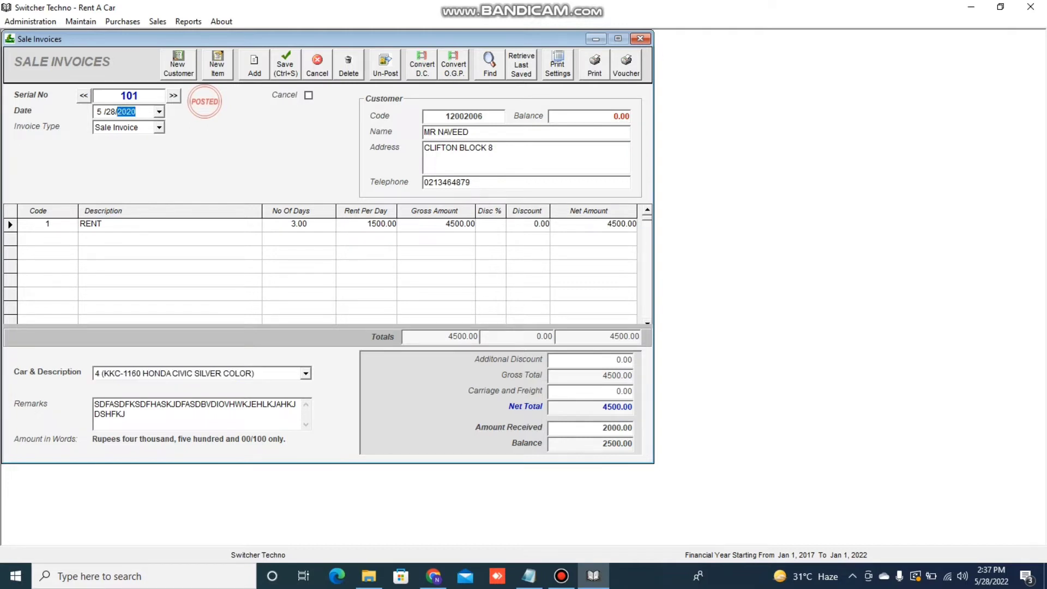
{"action": "key", "text": "Tab"}
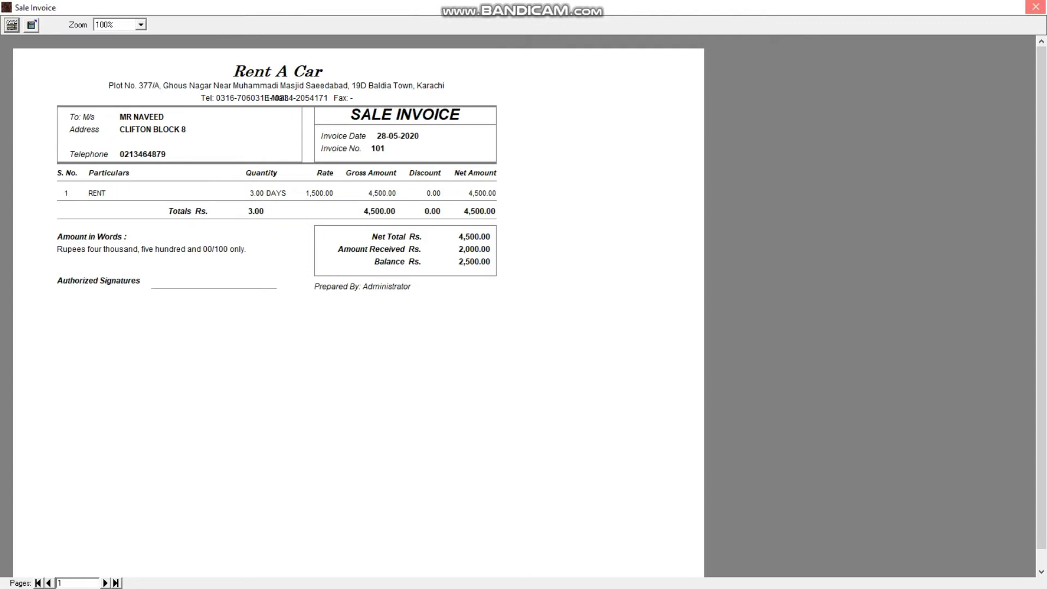
Reload invoice 101, set Print Settings to Do Not Print Discount Column, save, and reprint
{"action": "left_click", "coordinate": [1035, 6]}
{"action": "left_click", "coordinate": [84, 96]}
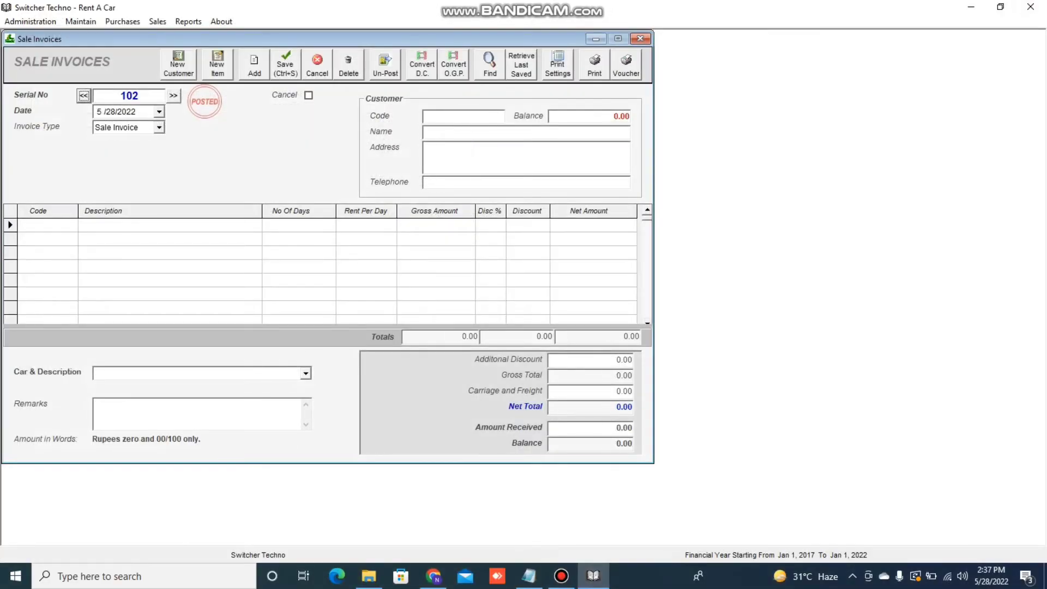
{"action": "left_click", "coordinate": [557, 64]}
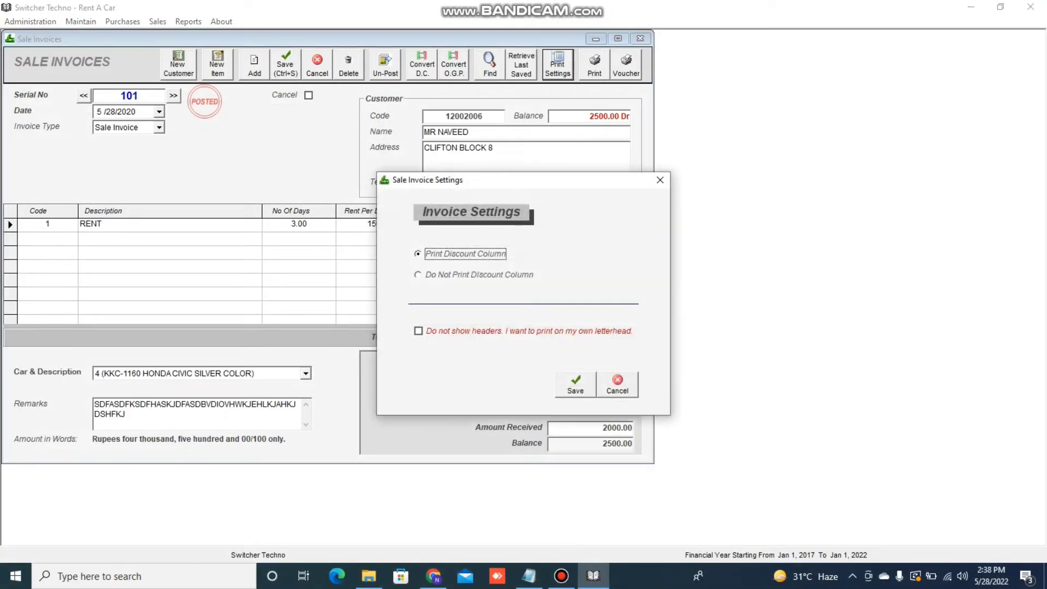
{"action": "left_click", "coordinate": [473, 275]}
{"action": "left_click", "coordinate": [575, 384]}
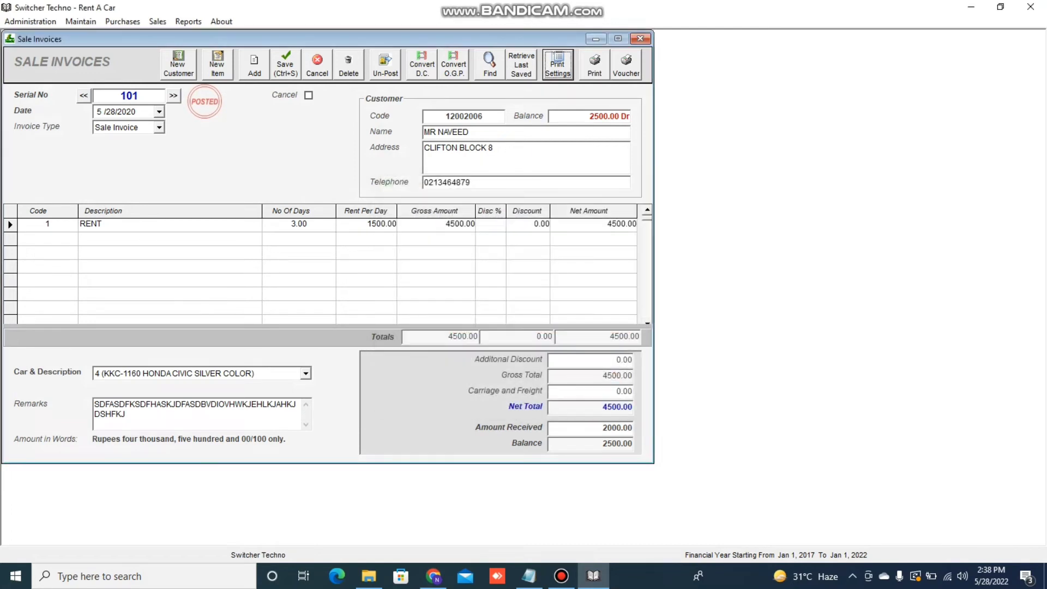
{"action": "left_click", "coordinate": [594, 64]}
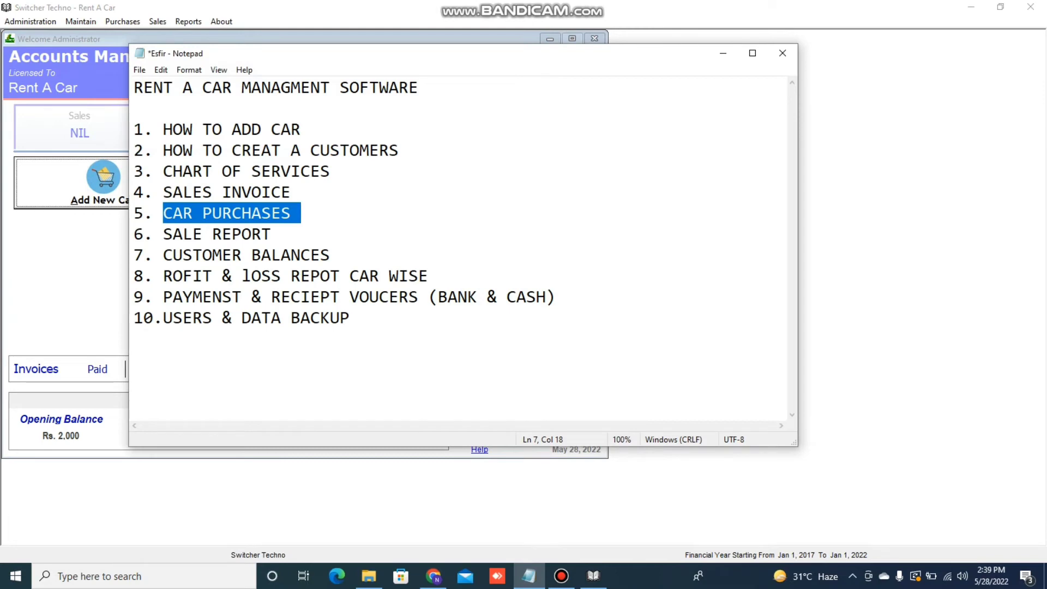
Open the Sale Register under Reports > Sale Reports, tick Period From, then close it
{"action": "left_click", "coordinate": [723, 53]}
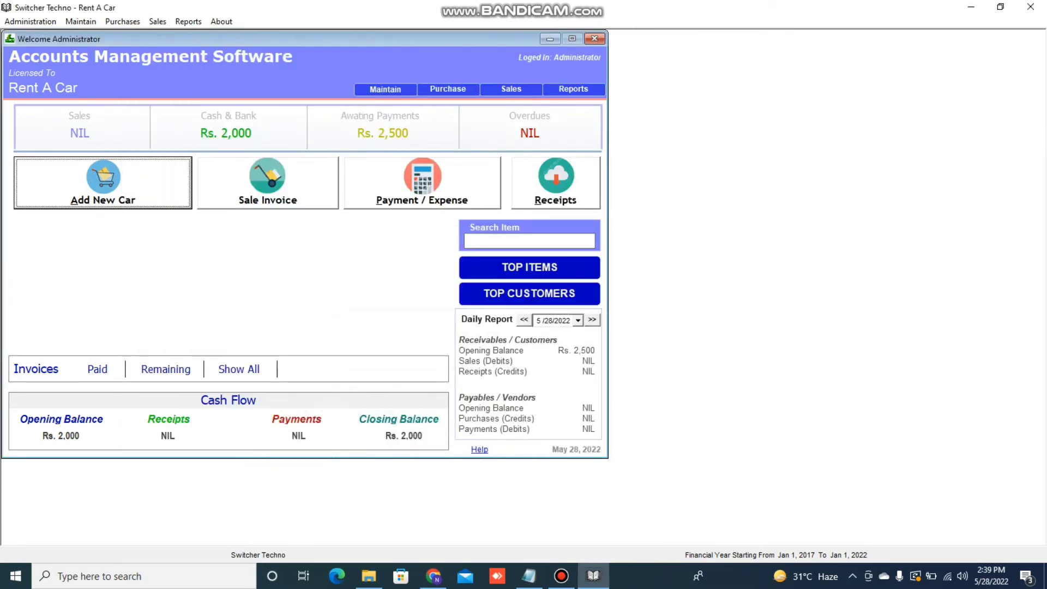
{"action": "left_click", "coordinate": [188, 21]}
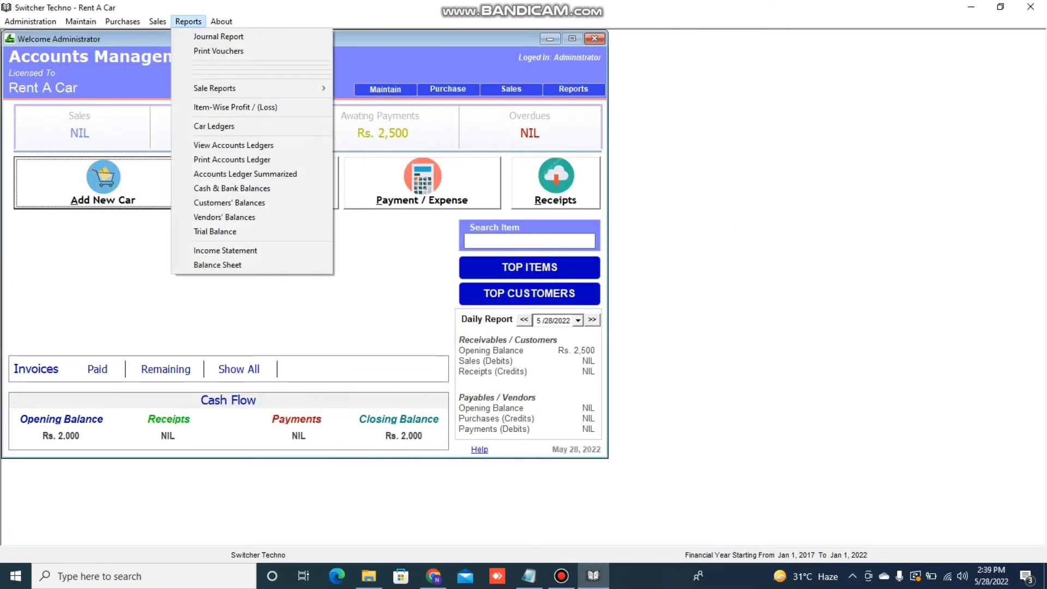
{"action": "mouse_move", "coordinate": [214, 88]}
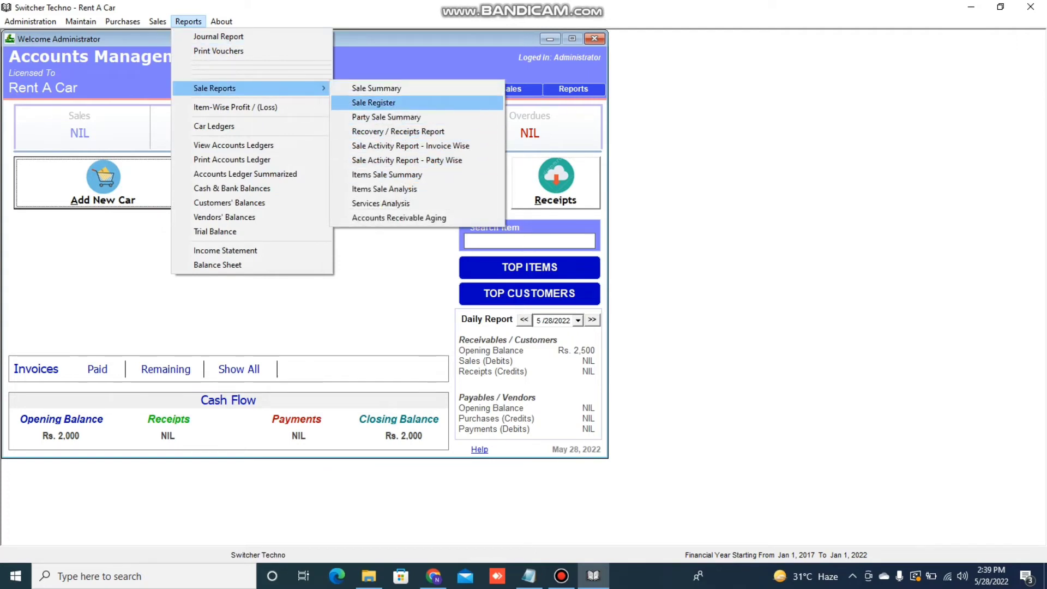
{"action": "left_click", "coordinate": [374, 103]}
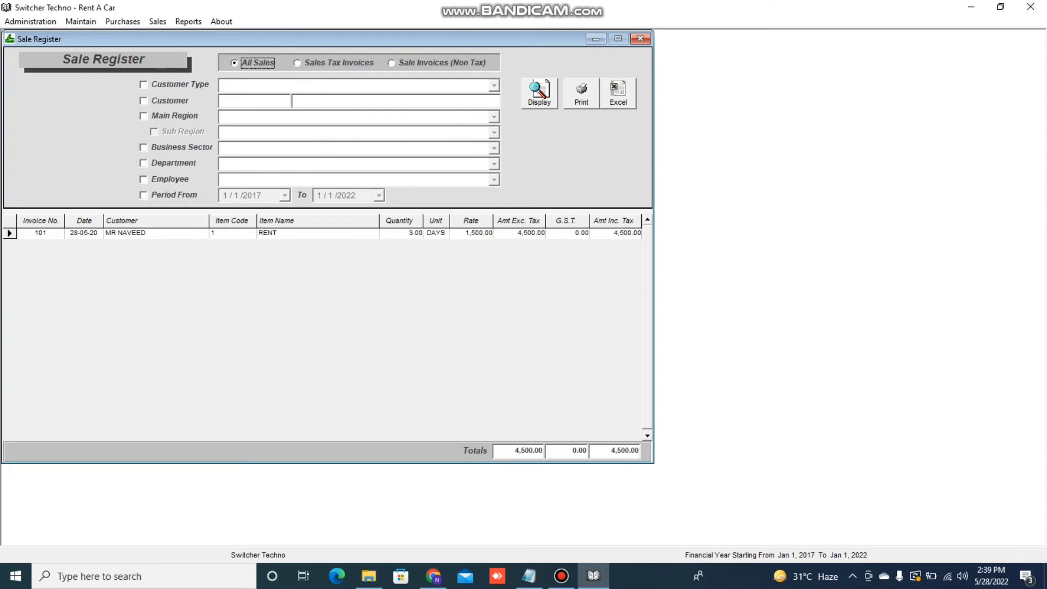
{"action": "left_click", "coordinate": [144, 195]}
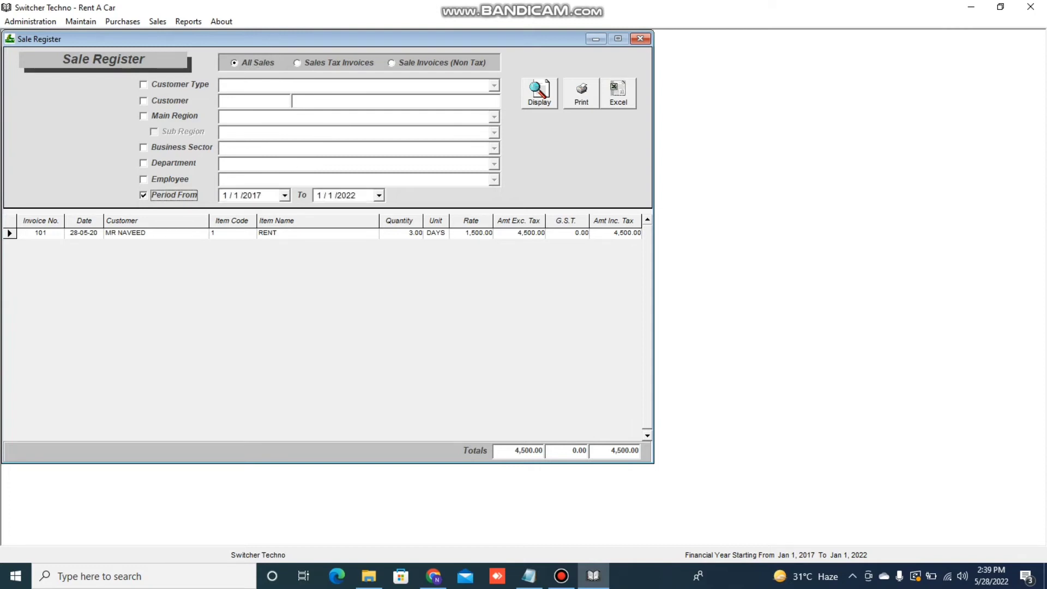
{"action": "left_click", "coordinate": [640, 38]}
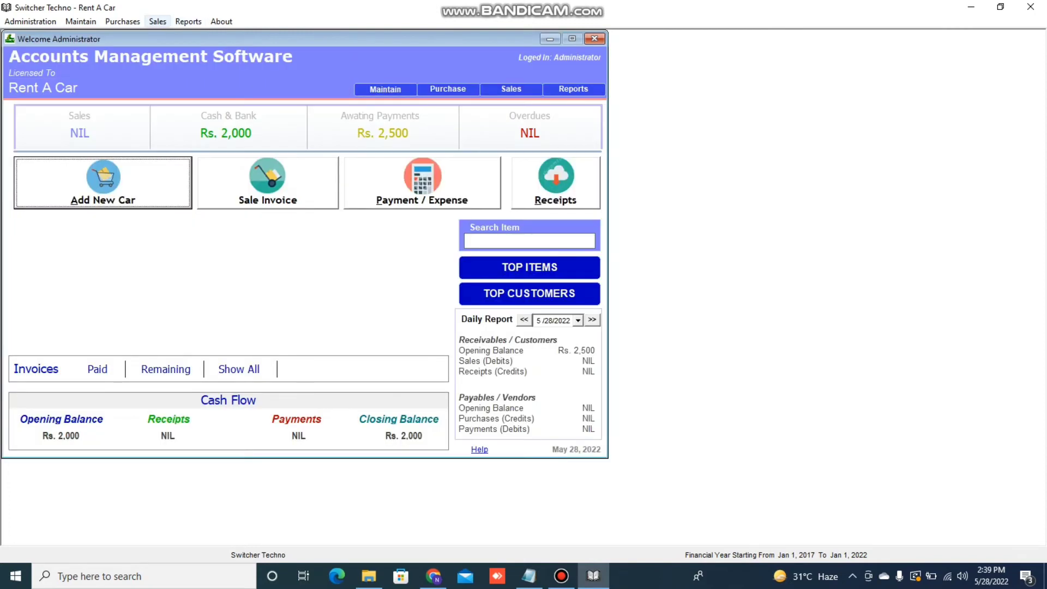
Clear the stray selection in the notes, hide them, and return to the accounts dashboard
{"action": "left_click", "coordinate": [188, 22]}
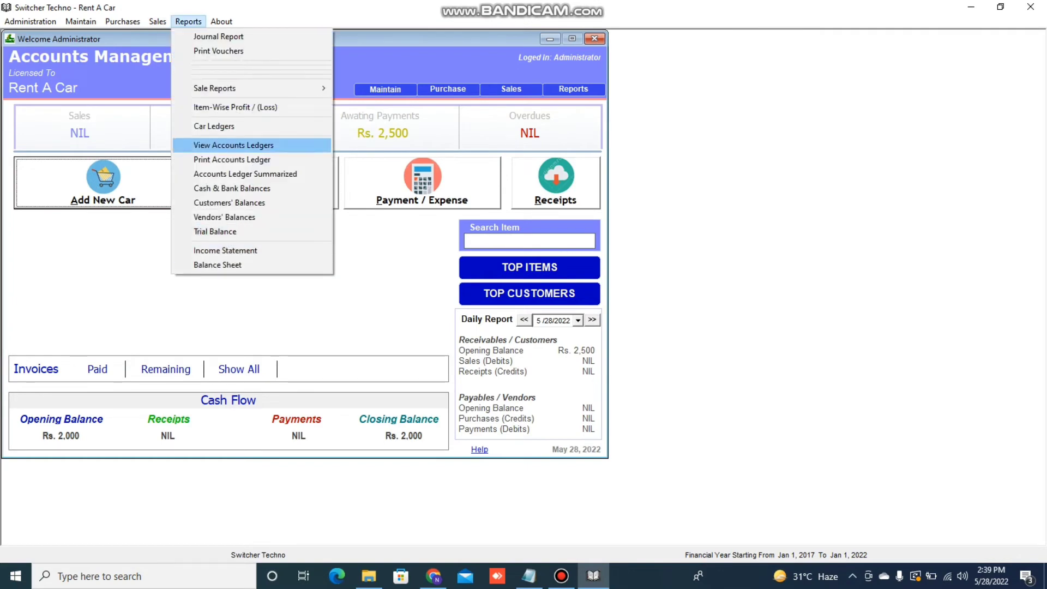
{"action": "left_click", "coordinate": [391, 283]}
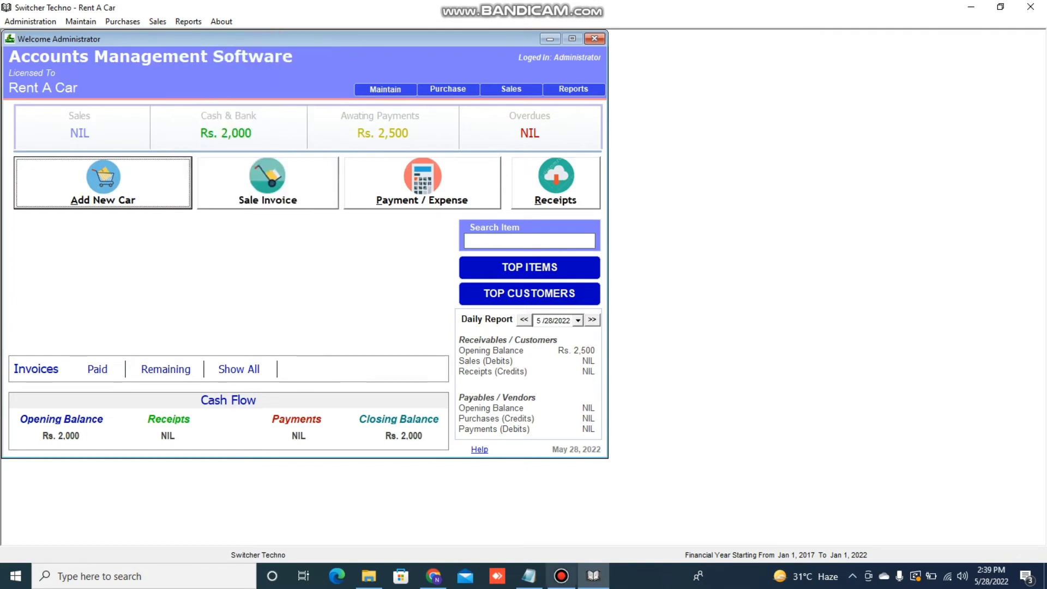
{"action": "left_click", "coordinate": [561, 576]}
{"action": "left_click", "coordinate": [529, 576]}
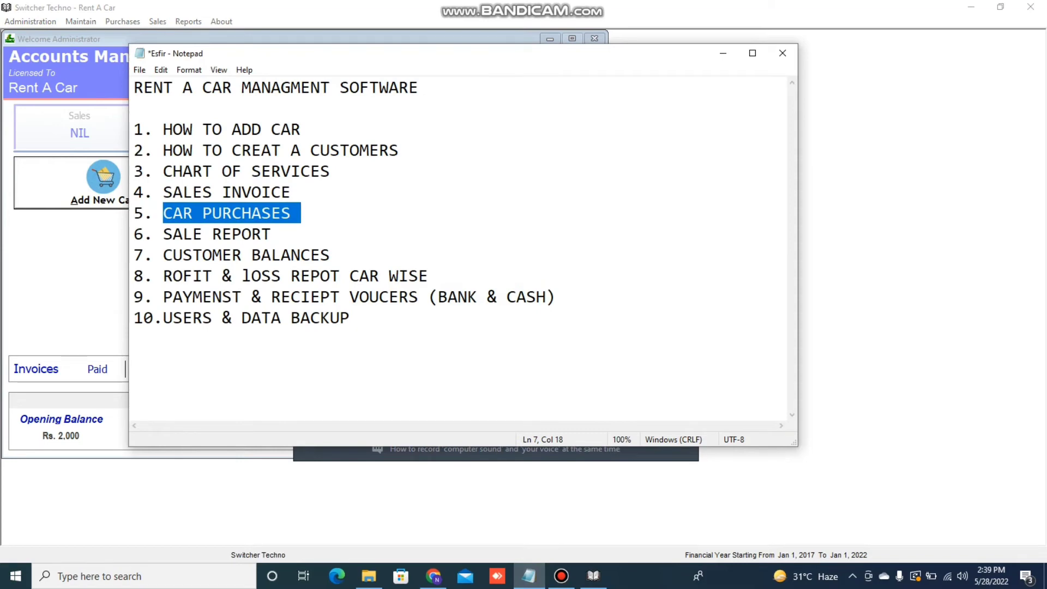
{"action": "left_click_drag", "start_coordinate": [173, 256], "coordinate": [182, 255]}
{"action": "left_click", "coordinate": [174, 255]}
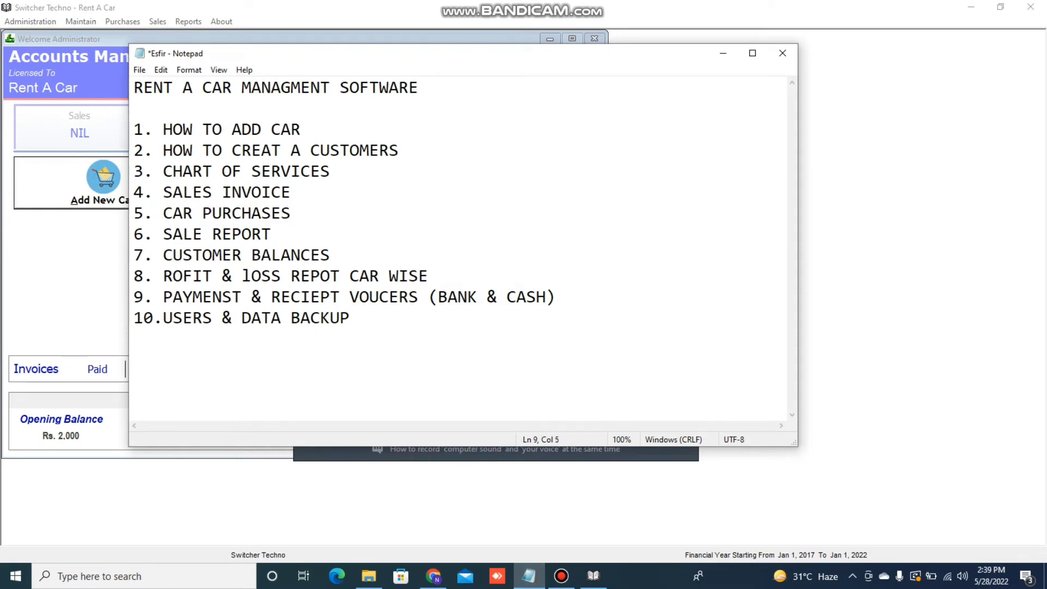
{"action": "left_click", "coordinate": [723, 53]}
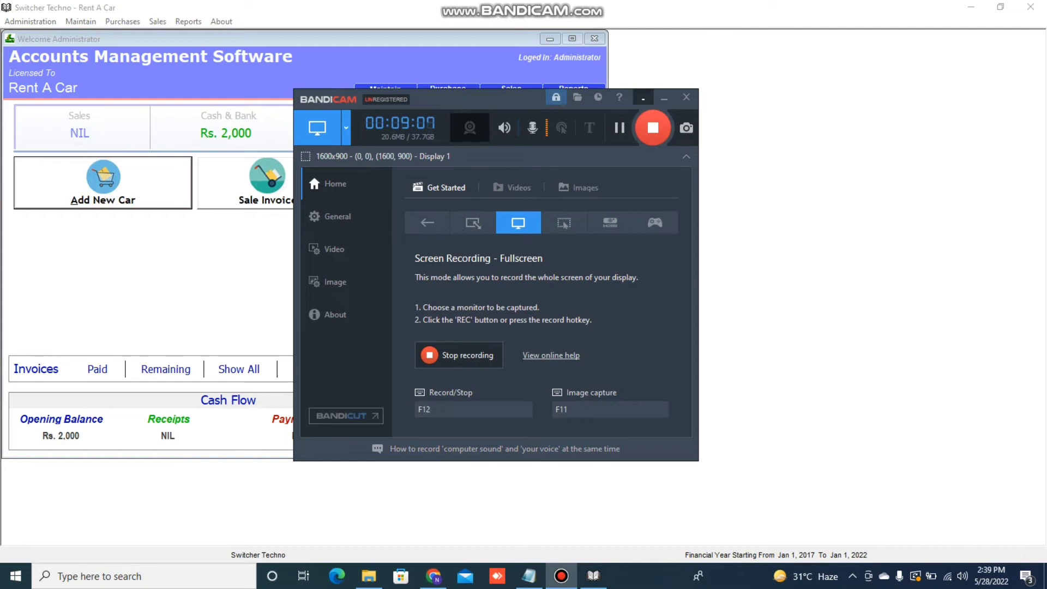
{"action": "left_click", "coordinate": [664, 98]}
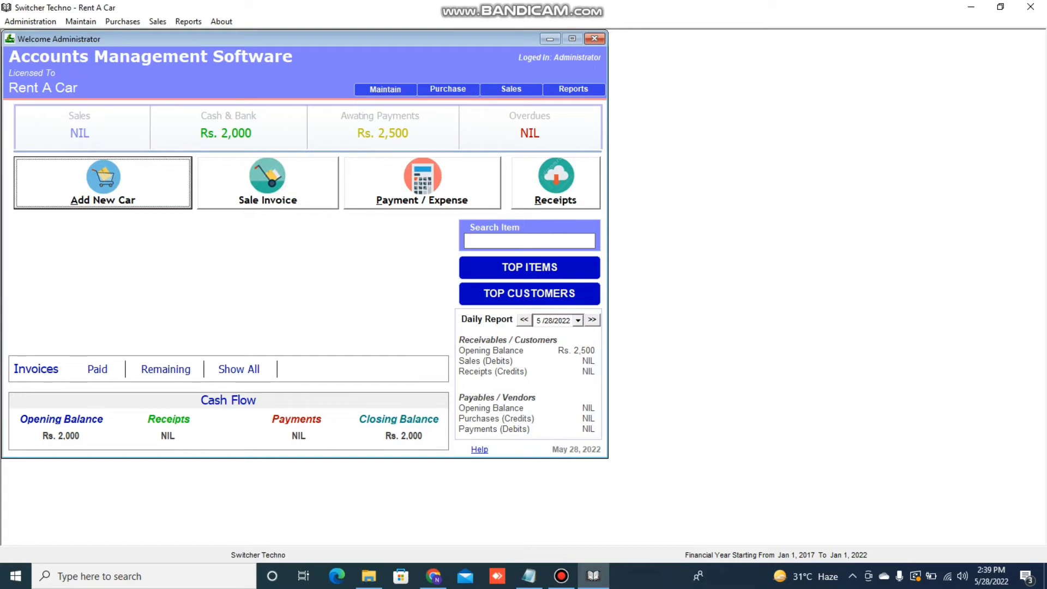
{"action": "left_click", "coordinate": [188, 21]}
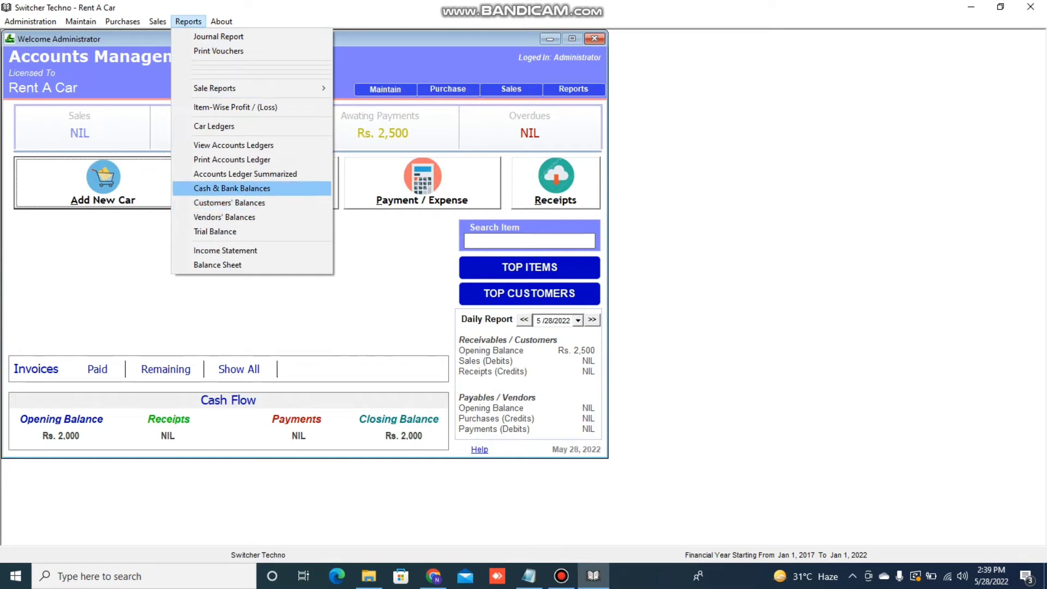
{"action": "left_click", "coordinate": [229, 203]}
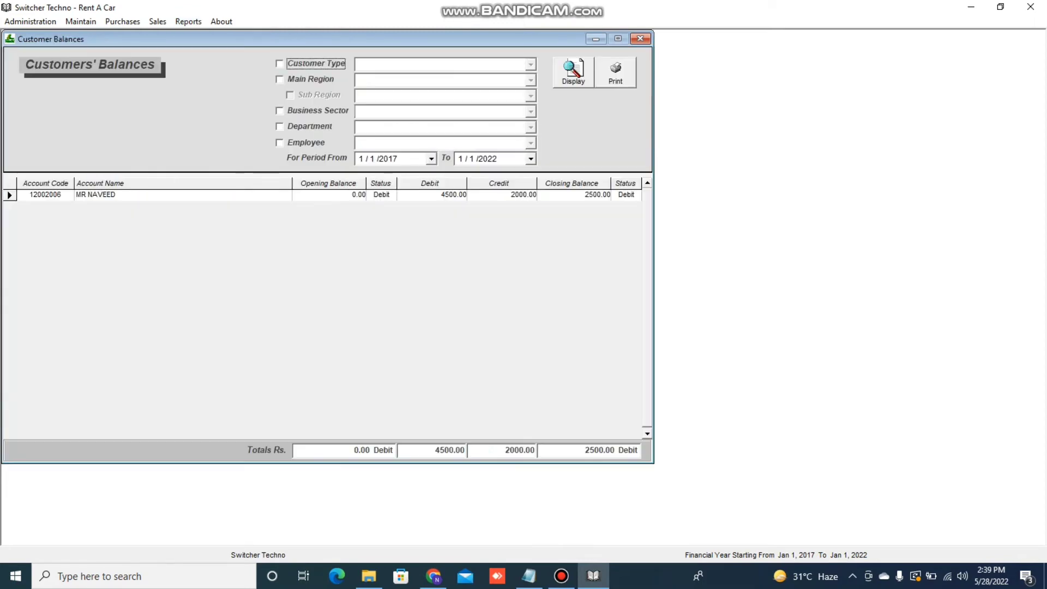
{"action": "left_click", "coordinate": [573, 72]}
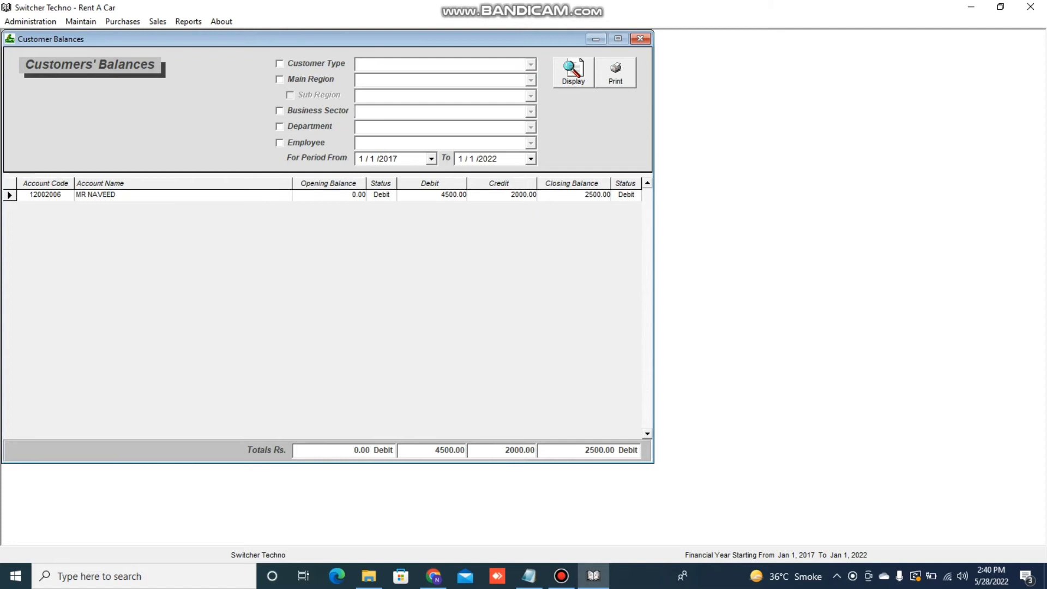
{"action": "key", "text": "Escape"}
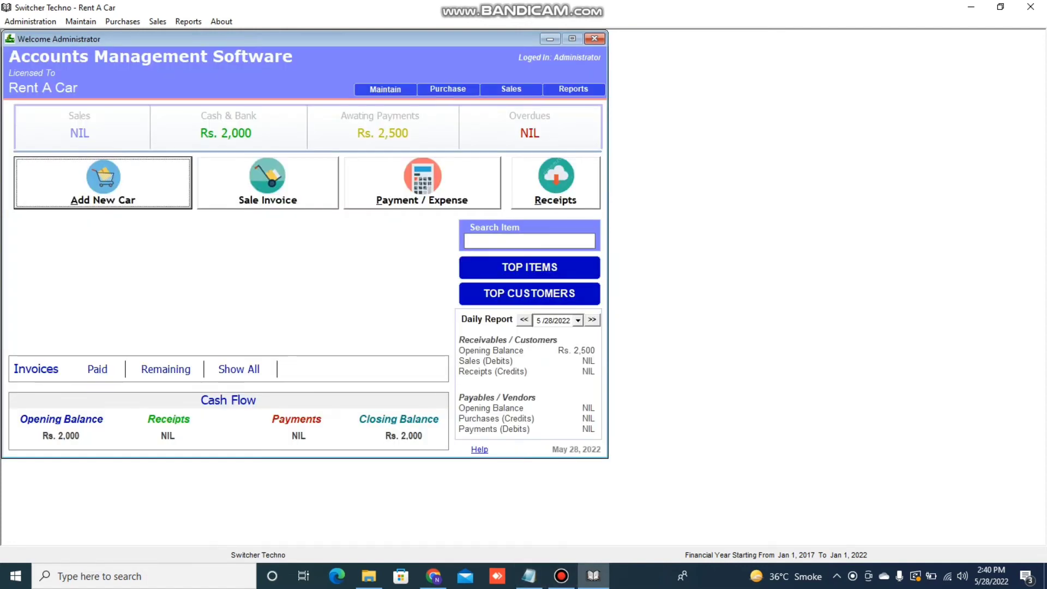
{"action": "left_click", "coordinate": [528, 576]}
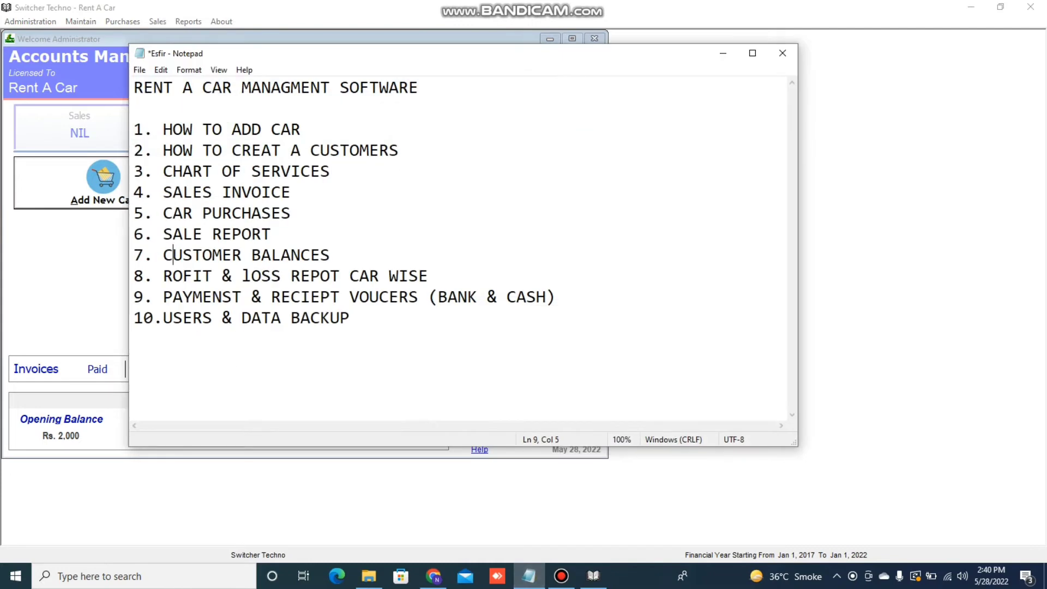
{"action": "left_click_drag", "start_coordinate": [163, 276], "coordinate": [350, 297]}
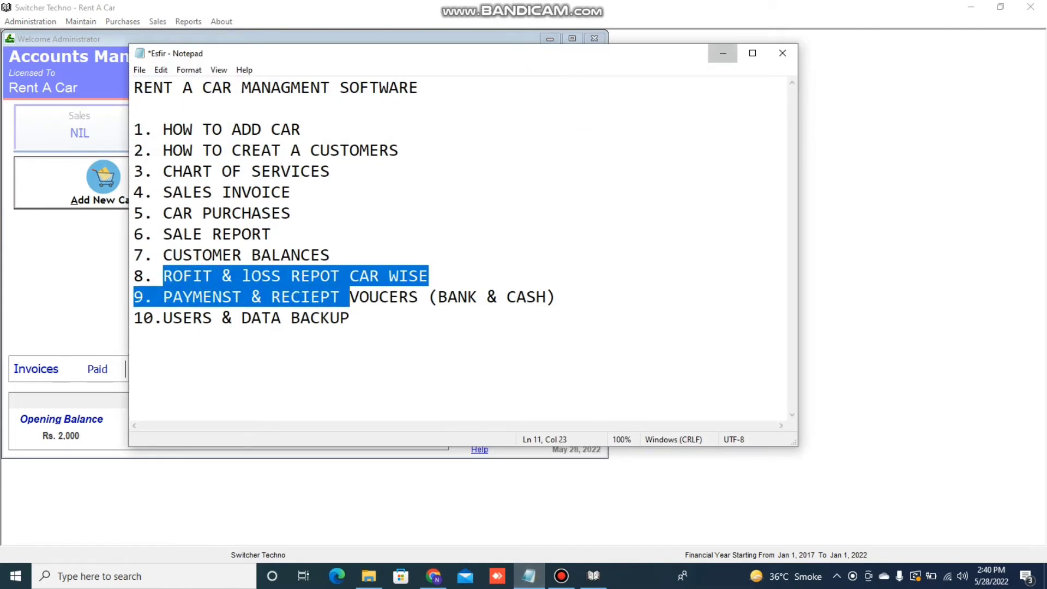
{"action": "left_click", "coordinate": [722, 53]}
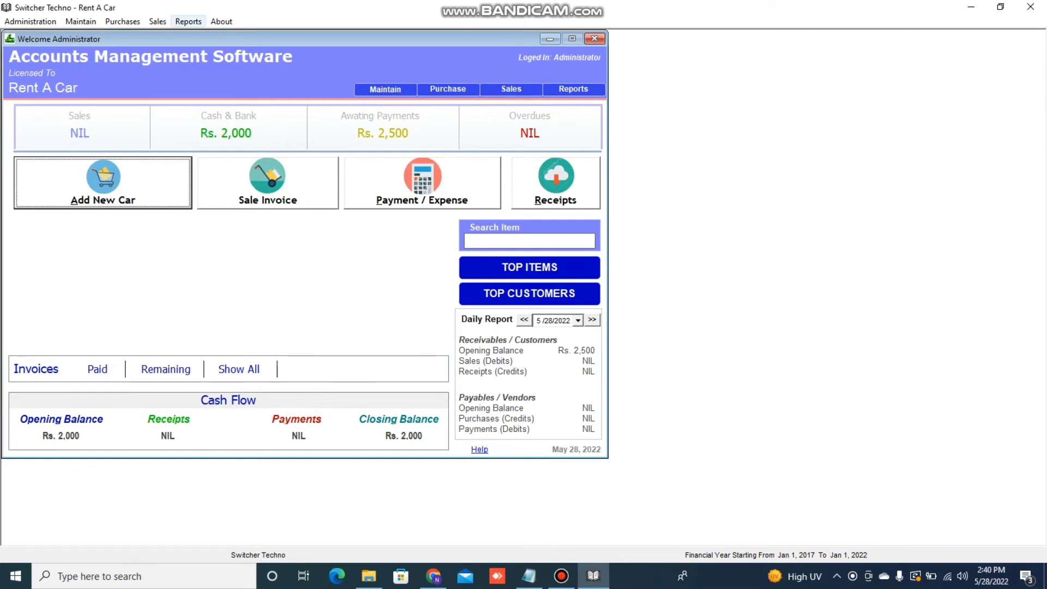
{"action": "left_click", "coordinate": [188, 22]}
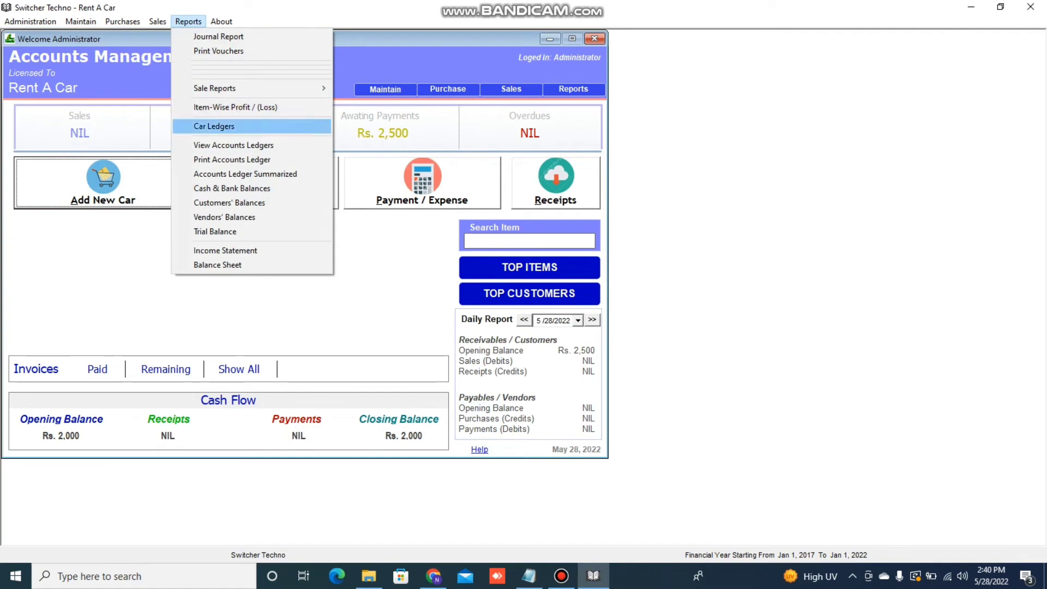
{"action": "left_click", "coordinate": [223, 127]}
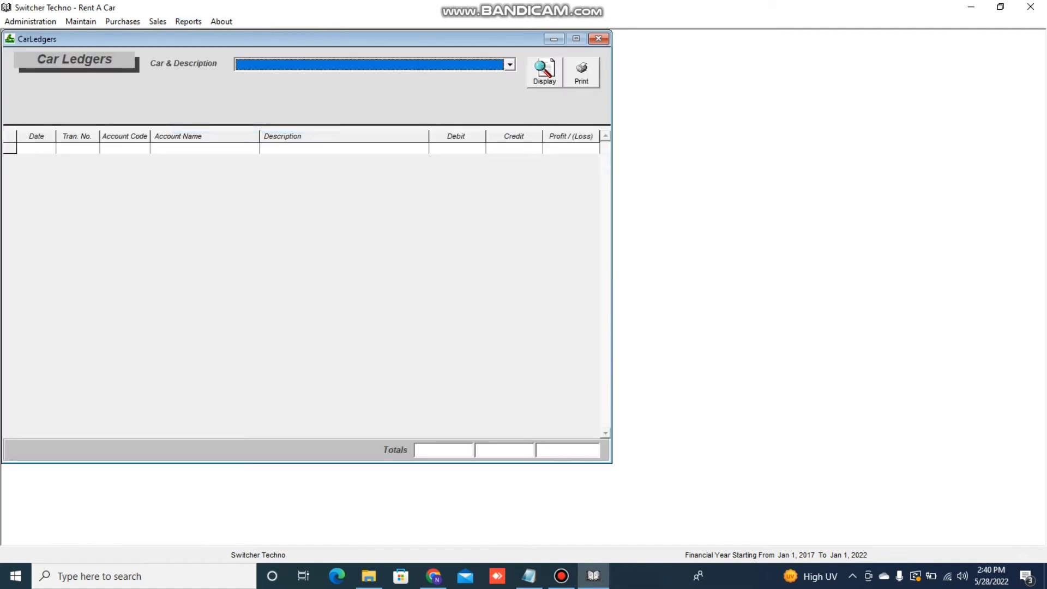
{"action": "left_click", "coordinate": [510, 64]}
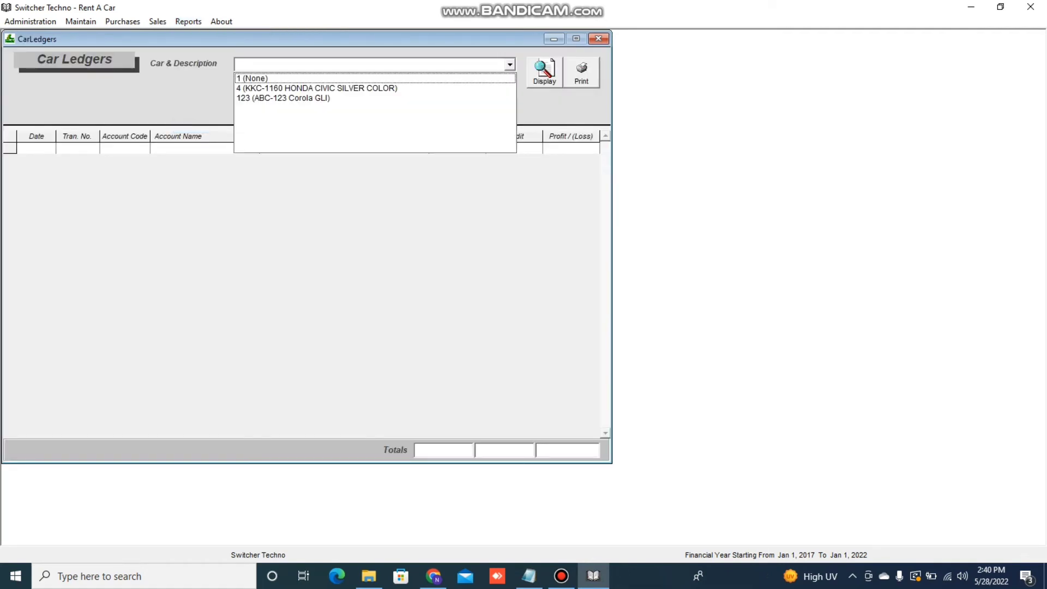
{"action": "key", "text": "Down"}
{"action": "key", "text": "Down"}
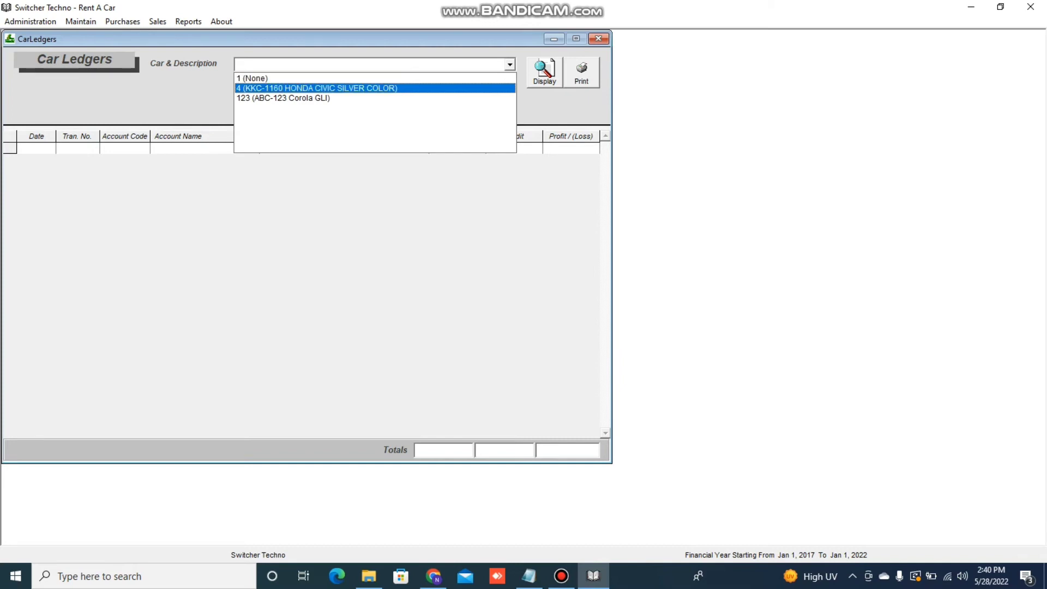
{"action": "key", "text": "Up"}
{"action": "key", "text": "Down"}
{"action": "key", "text": "Return"}
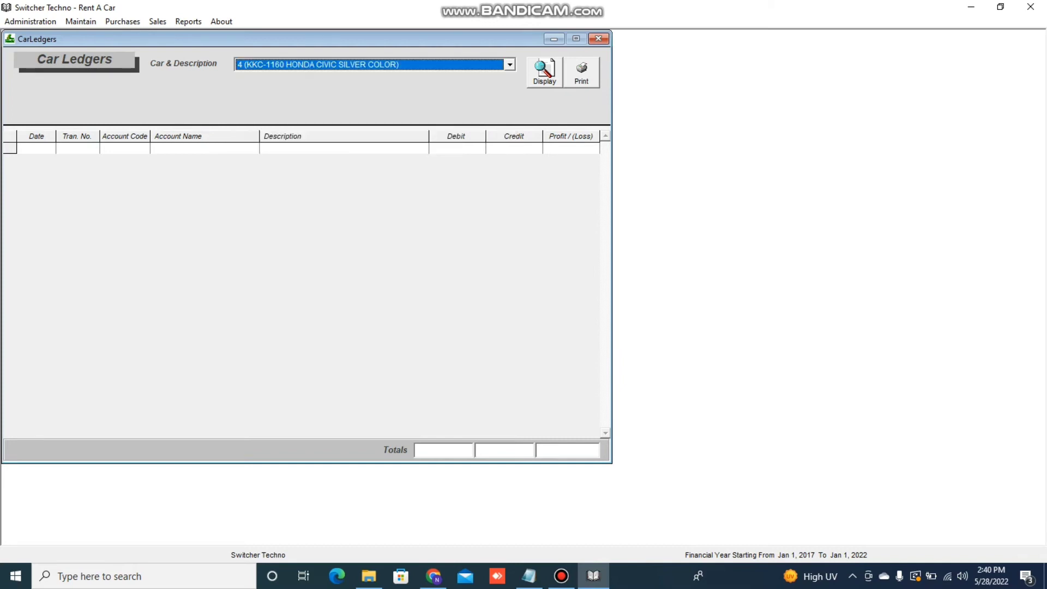
{"action": "left_click", "coordinate": [544, 72]}
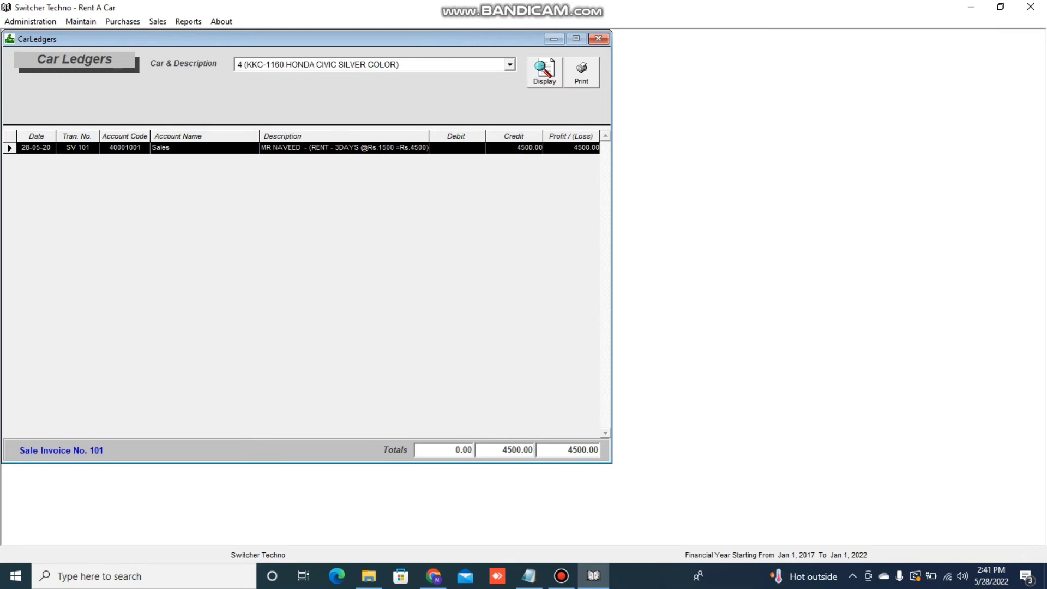
{"action": "left_click", "coordinate": [598, 39]}
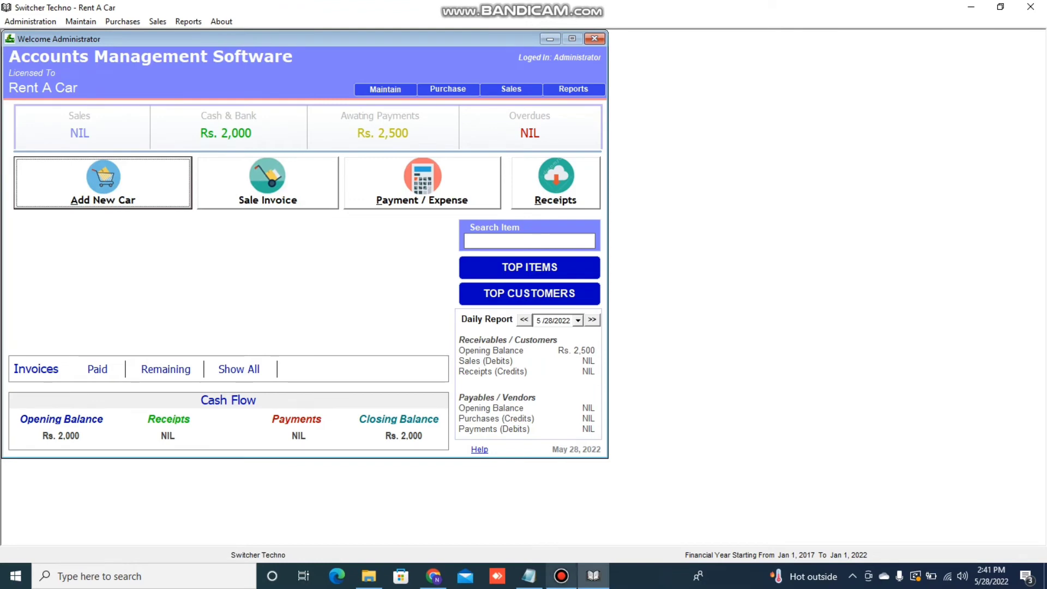
Insert a line after item 7 and replace WISE in item 8 with a new 'RECORD CAR EXPENSES' line
{"action": "left_click", "coordinate": [529, 575]}
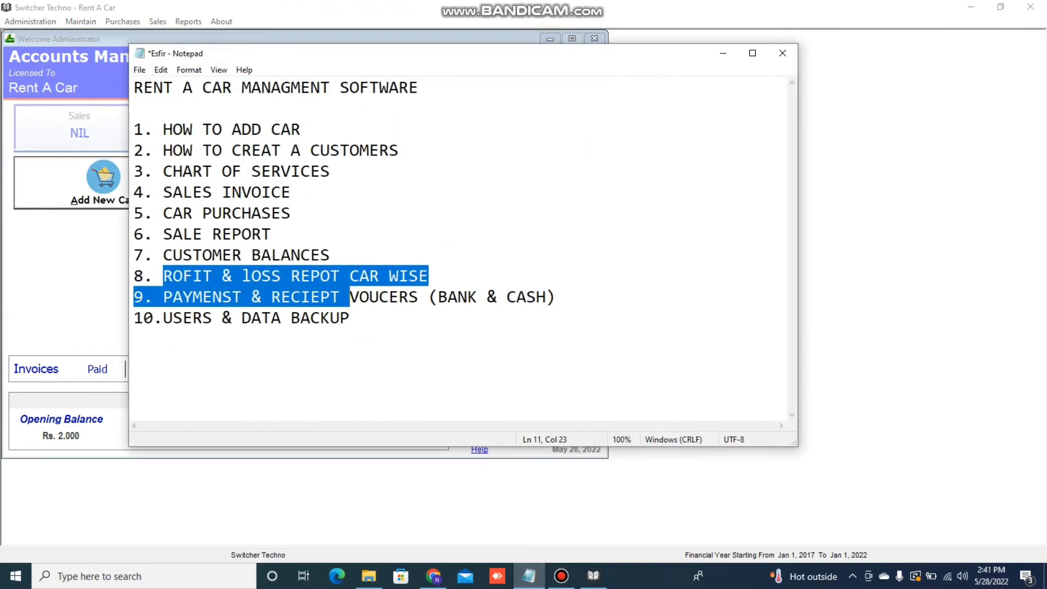
{"action": "left_click", "coordinate": [134, 339]}
{"action": "left_click", "coordinate": [330, 255]}
{"action": "key", "text": "Return"}
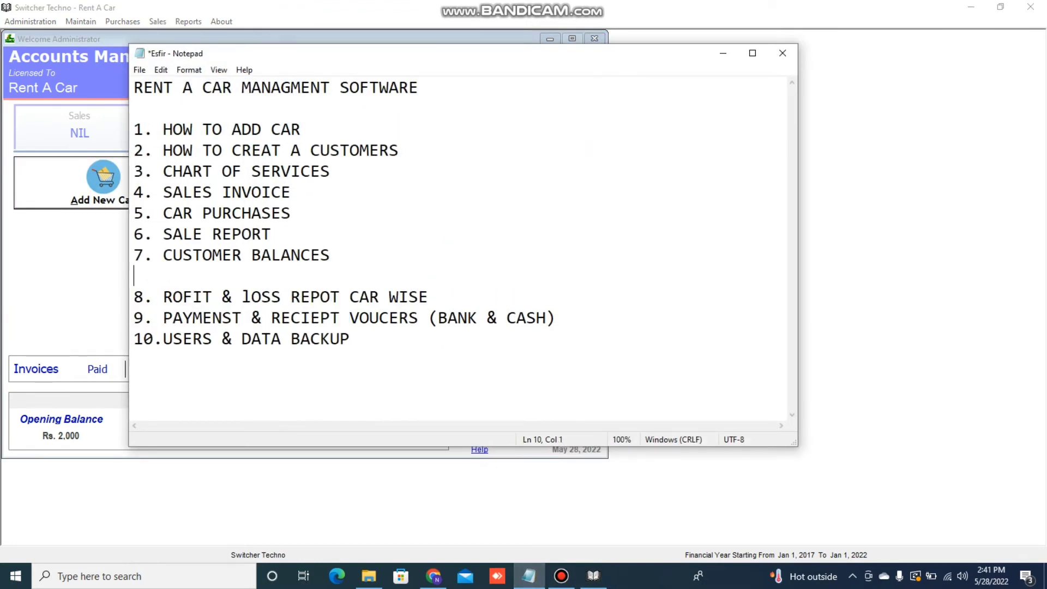
{"action": "key", "text": "Down"}
{"action": "key", "text": "End"}
{"action": "key", "text": "ctrl+shift+Left"}
{"action": "key", "text": "Return"}
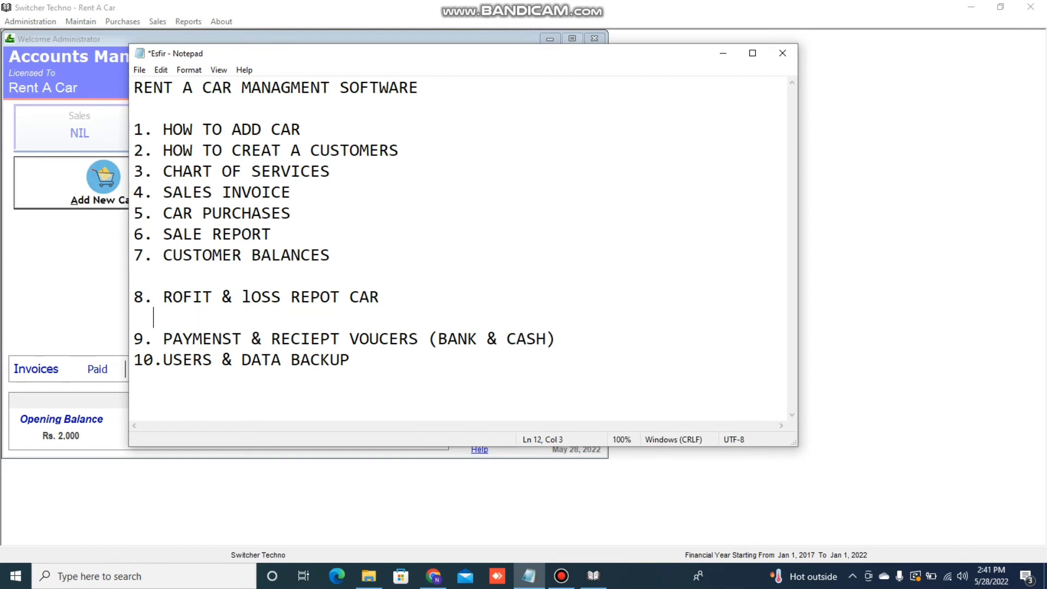
{"action": "type", "text": "RECORD "}
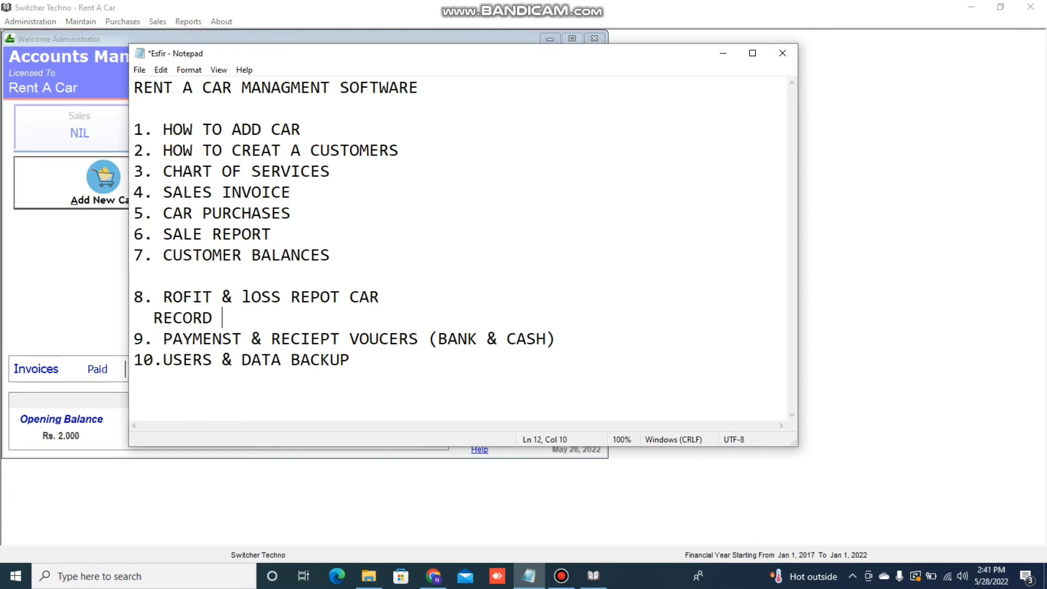
{"action": "type", "text": "CAR EXPE"}
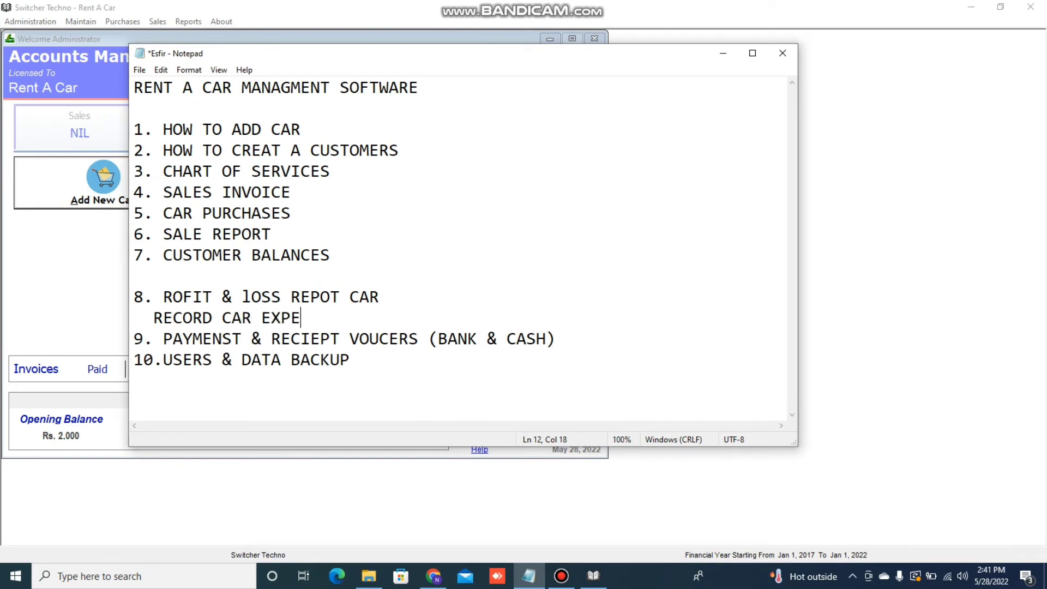
{"action": "type", "text": "NSES"}
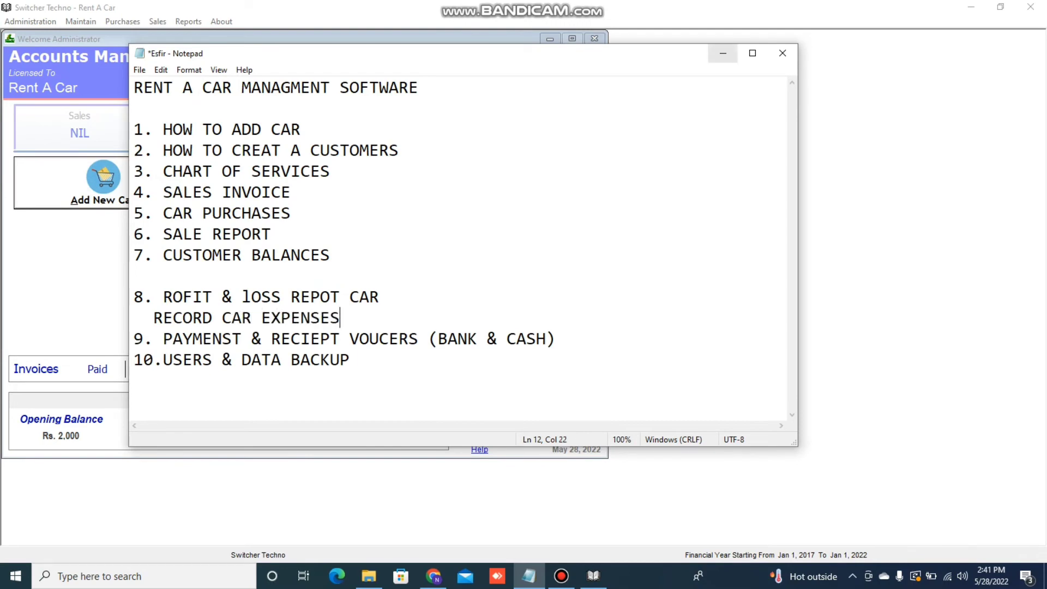
{"action": "left_click", "coordinate": [722, 53]}
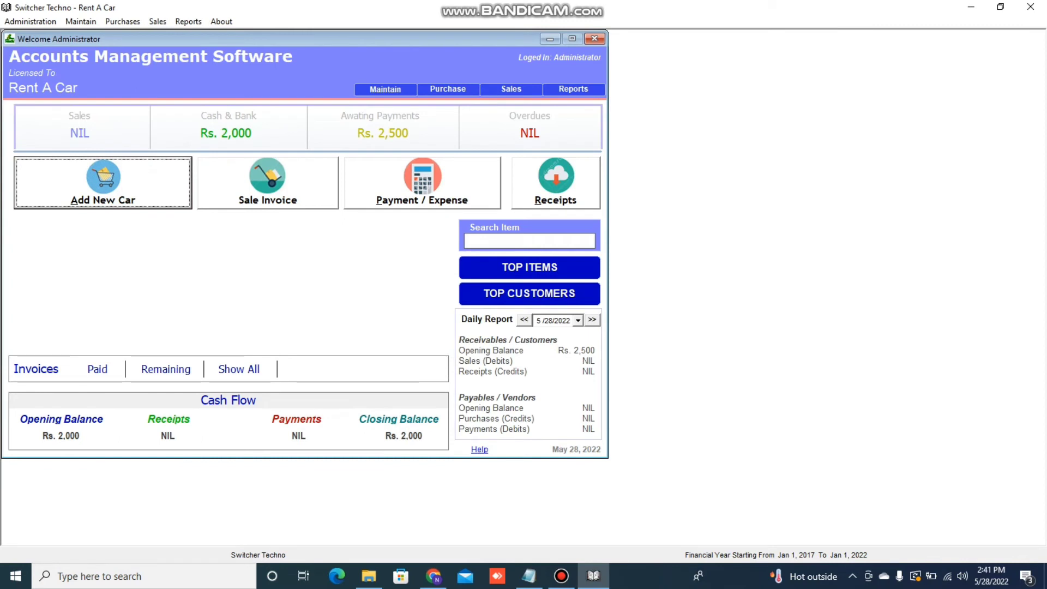
Start a cash payment for the HONDA CIVIC paid from the Cash in Hand account
{"action": "left_click", "coordinate": [422, 183]}
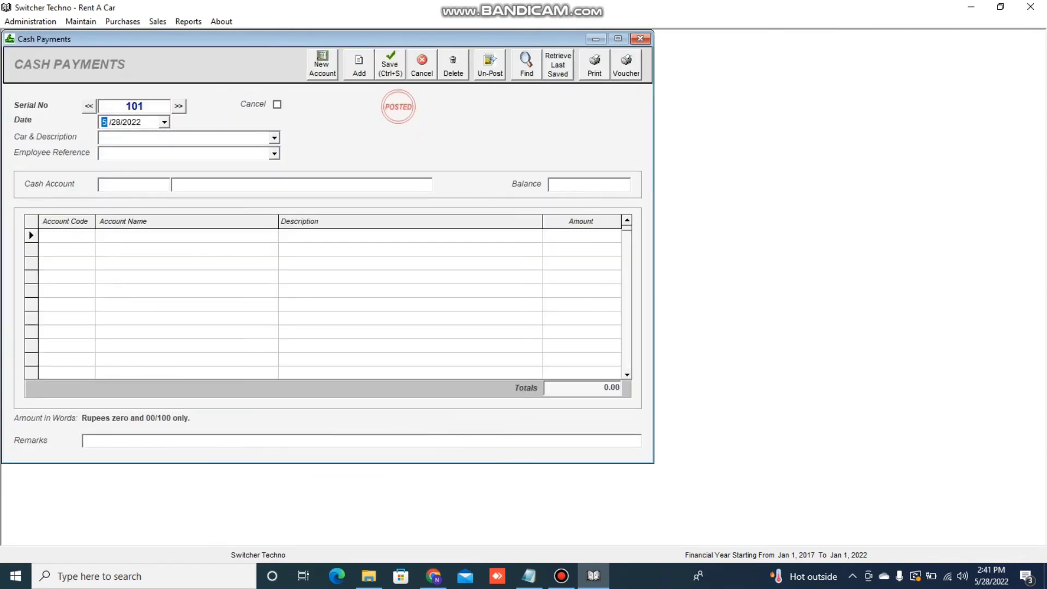
{"action": "left_click", "coordinate": [274, 138]}
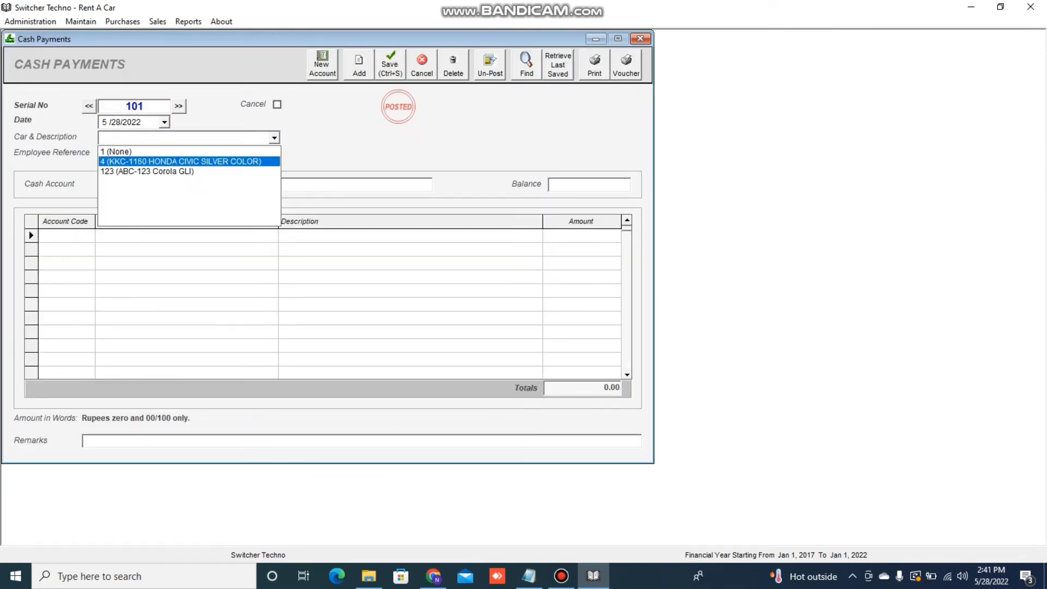
{"action": "key", "text": "Return"}
{"action": "left_click", "coordinate": [135, 184]}
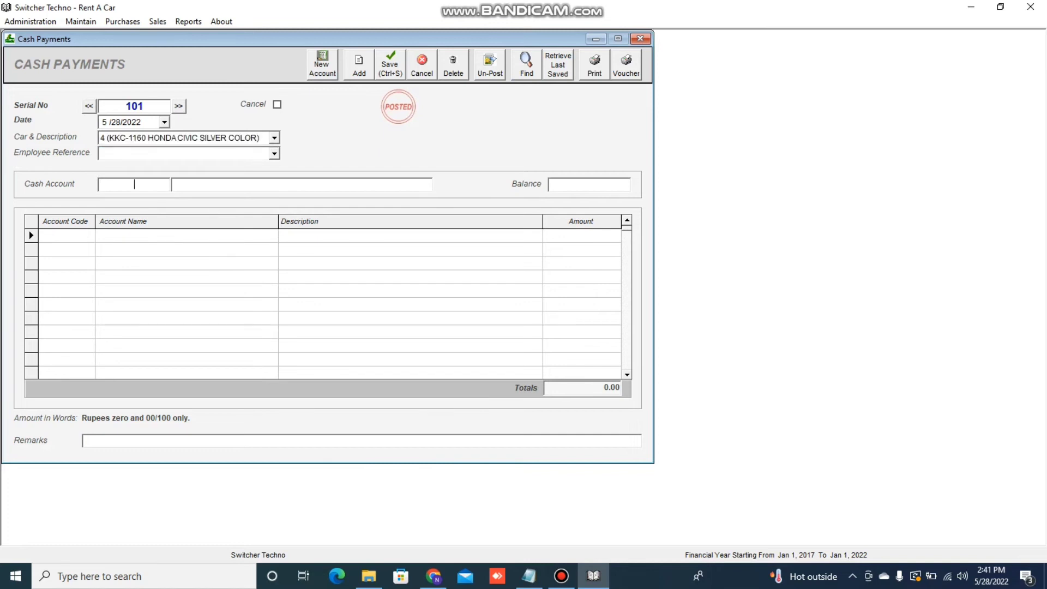
{"action": "type", "text": "CAS"}
{"action": "key", "text": "Return"}
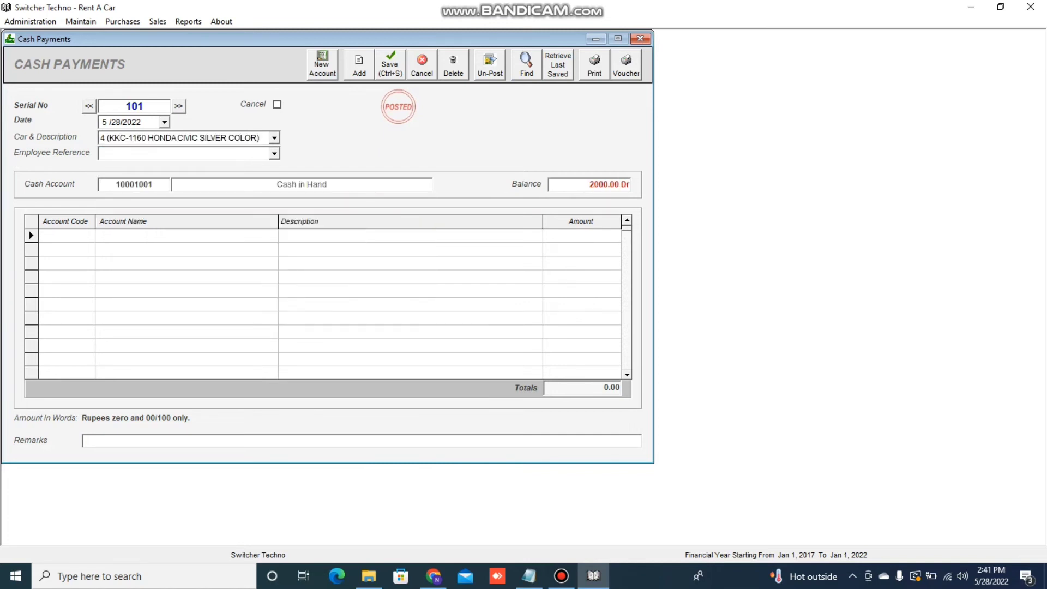
Look up the expense account, browsing Other Expenses > Car Maintenance Exp. in the chart of accounts
{"action": "type", "text": "EX"}
{"action": "key", "text": "Down"}
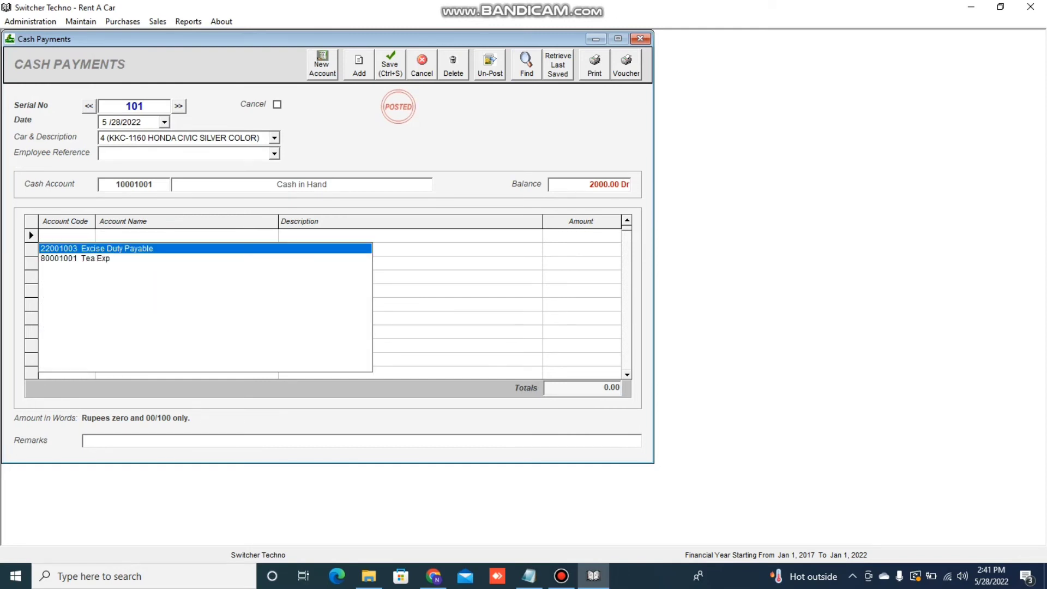
{"action": "key", "text": "Escape"}
{"action": "left_click", "coordinate": [65, 235]}
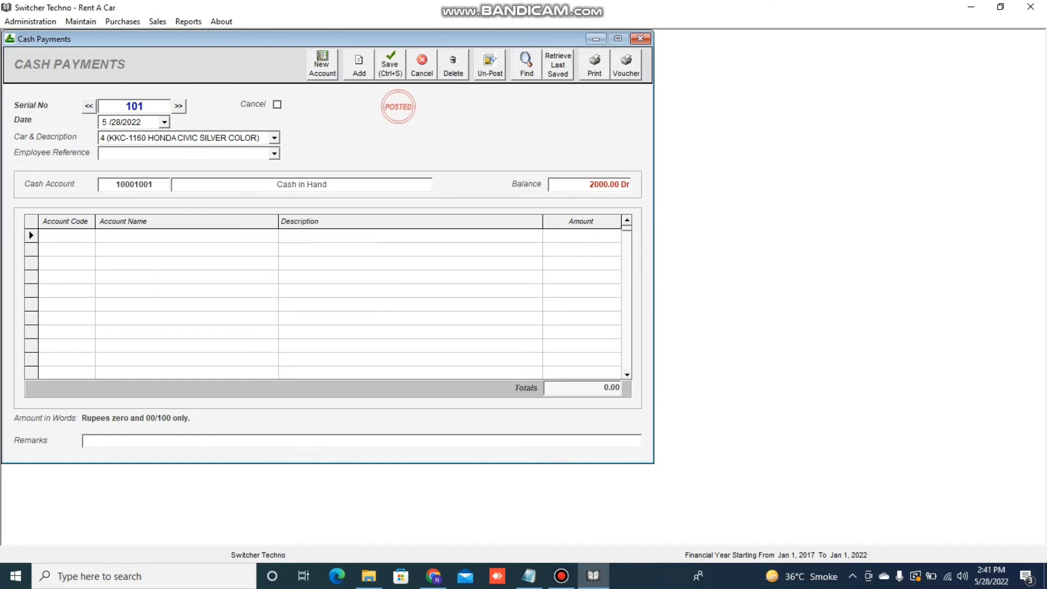
{"action": "type", "text": "CAR"}
{"action": "key", "text": "Down"}
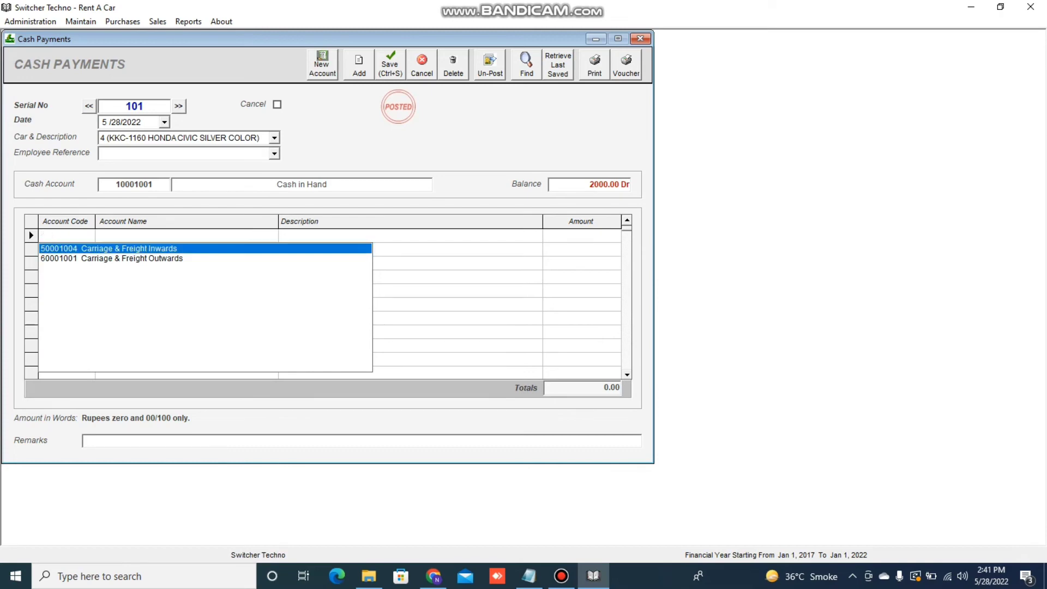
{"action": "key", "text": "Escape"}
{"action": "left_click", "coordinate": [323, 65]}
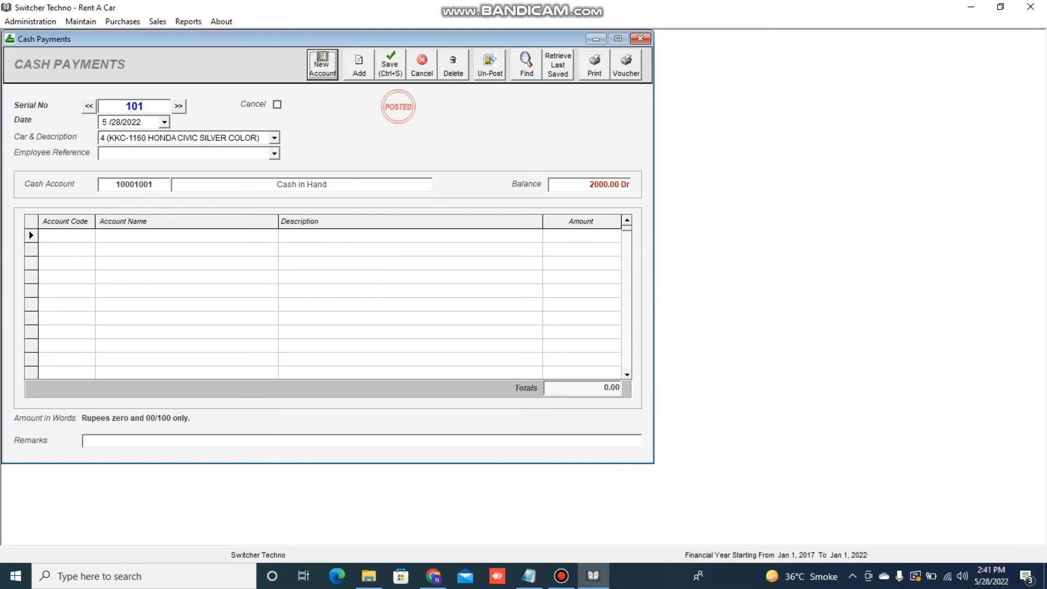
{"action": "scroll", "coordinate": [352, 177], "scroll_direction": "down", "scroll_amount": 3}
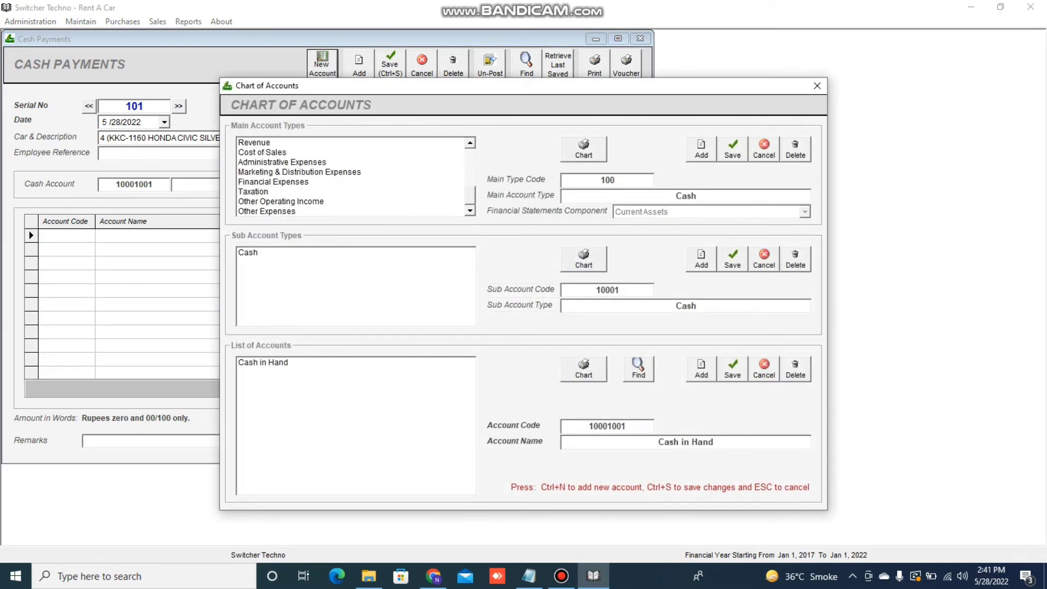
{"action": "left_click", "coordinate": [267, 211]}
{"action": "left_click", "coordinate": [277, 263]}
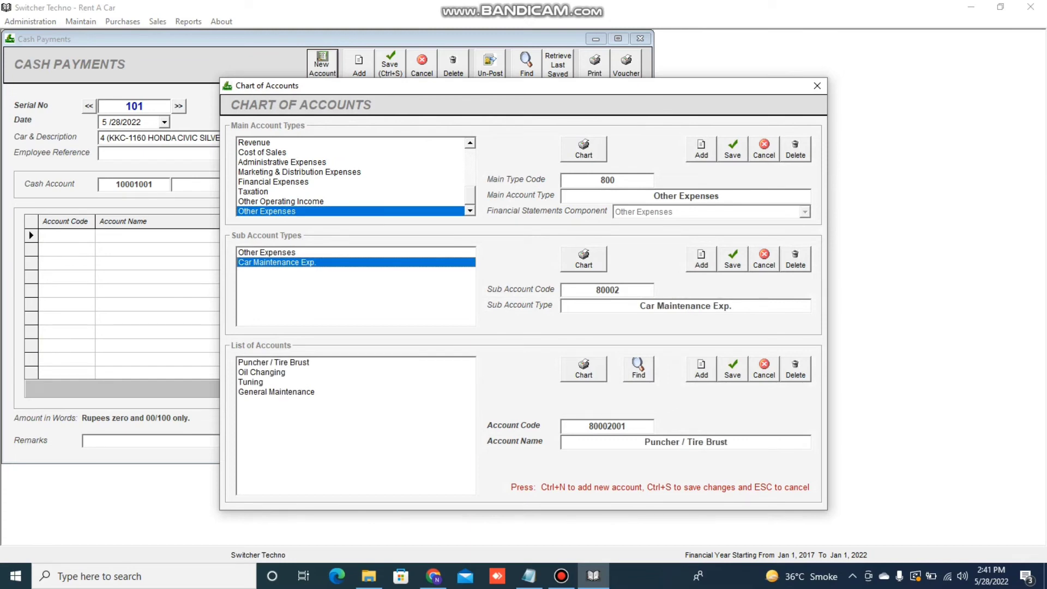
{"action": "left_click", "coordinate": [816, 86]}
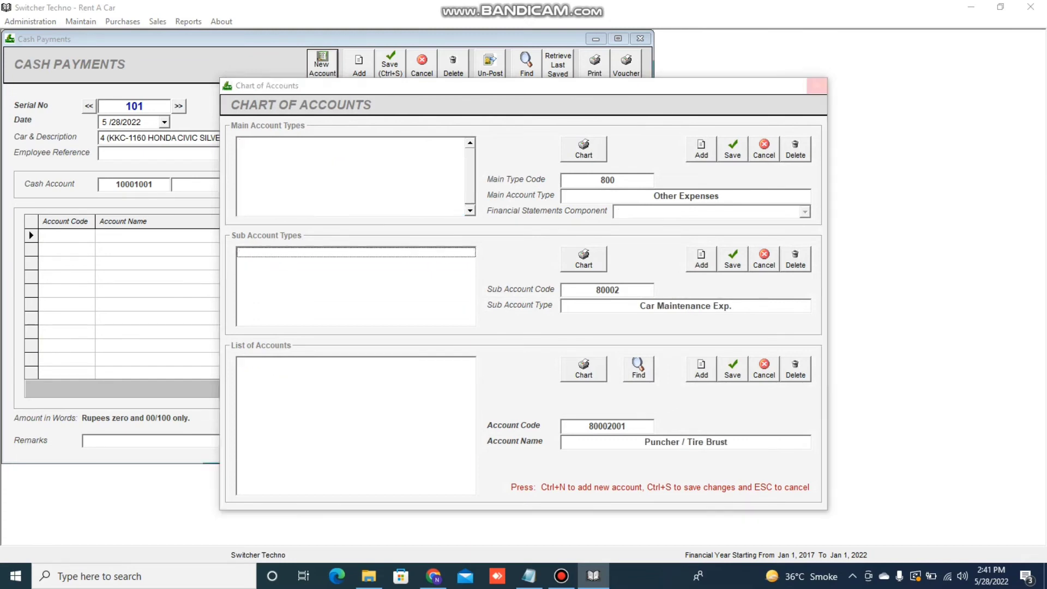
Add a Tuning row with amount 5000 and save payment voucher 101
{"action": "type", "text": "U"}
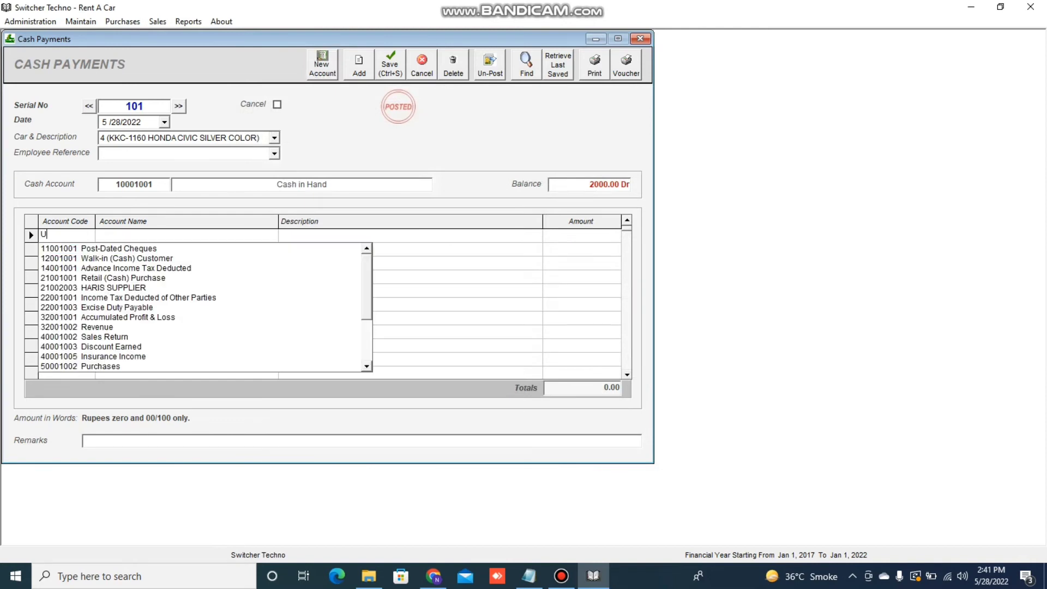
{"action": "key", "text": "BackSpace"}
{"action": "type", "text": "TUN"}
{"action": "key", "text": "Down"}
{"action": "key", "text": "Return"}
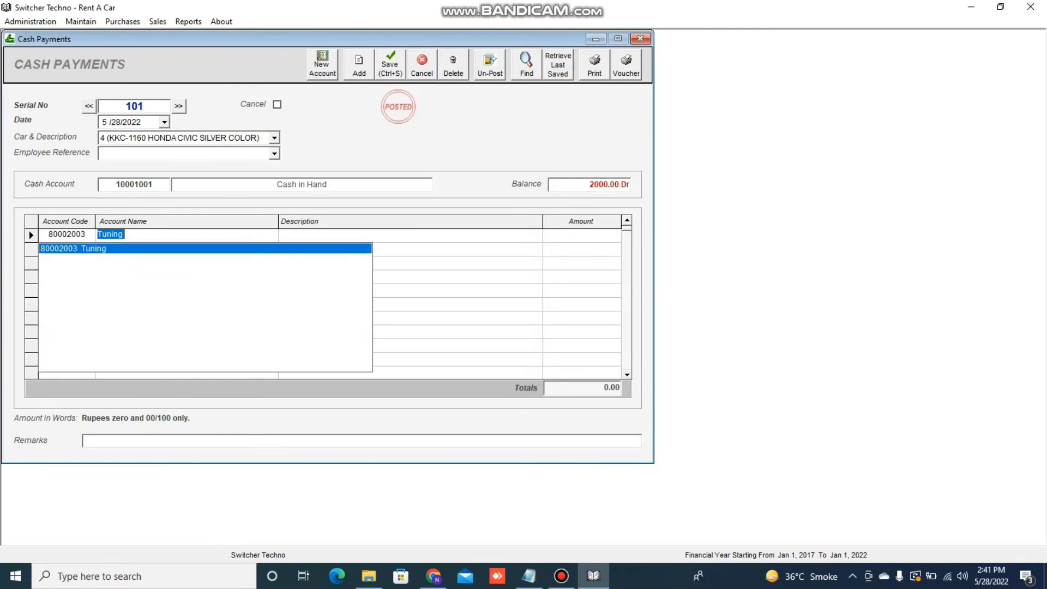
{"action": "key", "text": "Return"}
{"action": "type", "text": "DASDFKJLKASJD"}
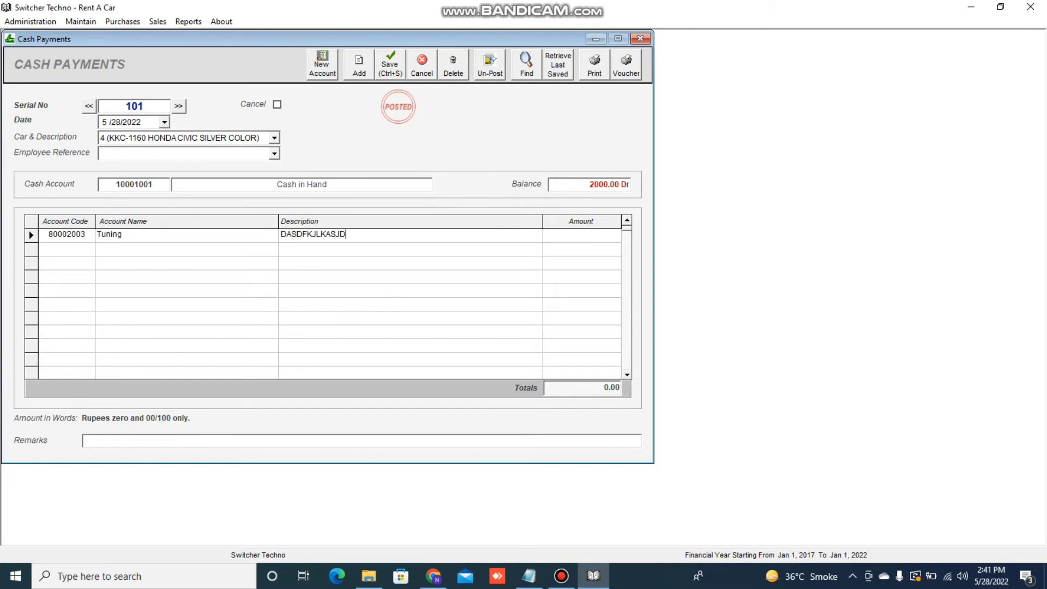
{"action": "key", "text": "Return"}
{"action": "type", "text": "1000"}
{"action": "key", "text": "BackSpace"}
{"action": "key", "text": "BackSpace"}
{"action": "key", "text": "BackSpace"}
{"action": "key", "text": "BackSpace"}
{"action": "type", "text": "5000"}
{"action": "key", "text": "ctrl+s"}
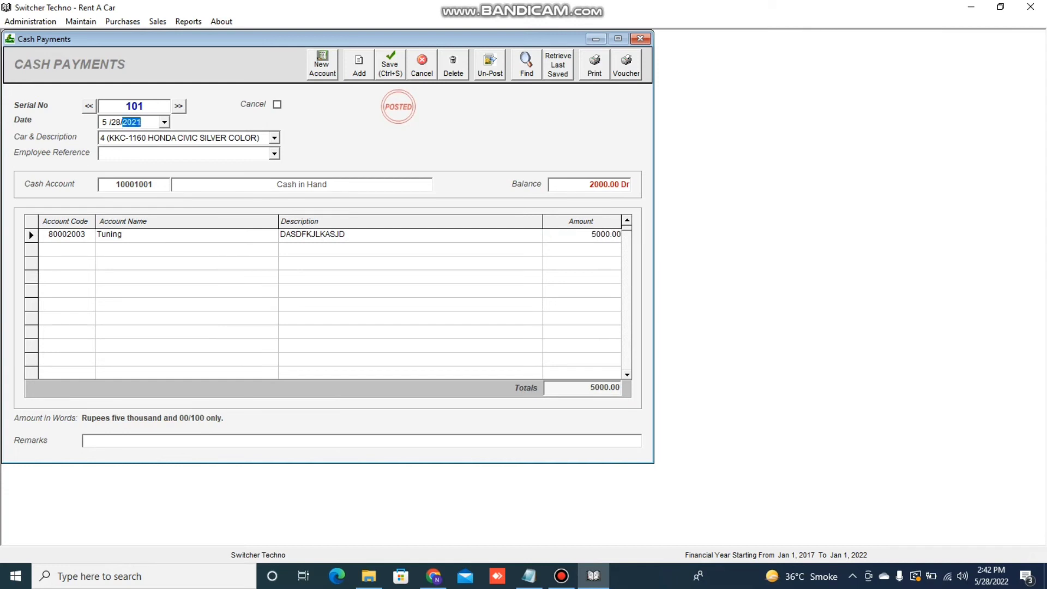
{"action": "left_click", "coordinate": [390, 65]}
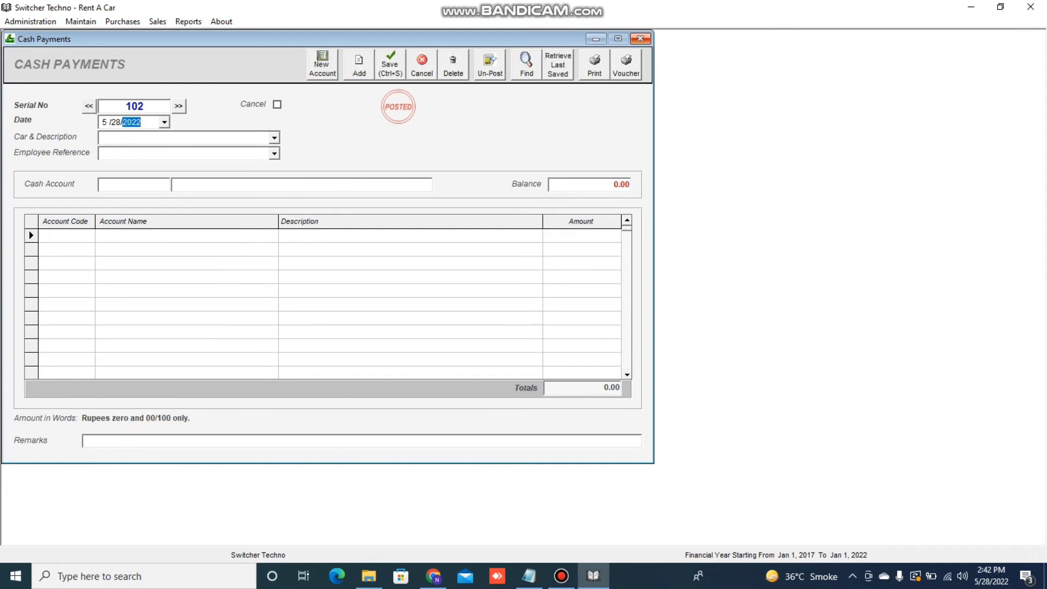
{"action": "left_click", "coordinate": [641, 38]}
{"action": "left_click", "coordinate": [188, 22]}
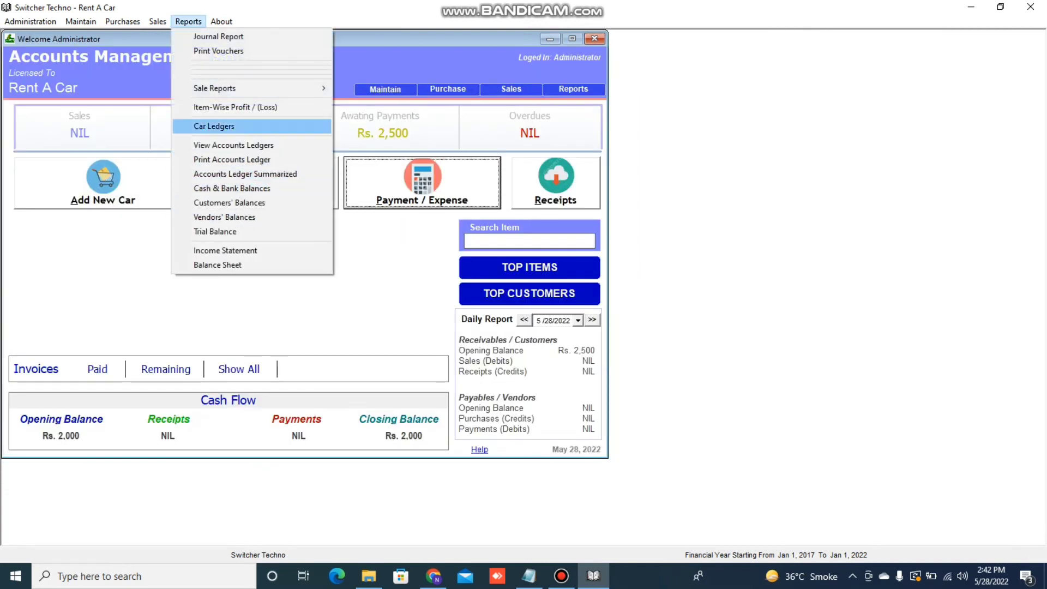
{"action": "left_click", "coordinate": [218, 126]}
{"action": "left_click", "coordinate": [544, 72]}
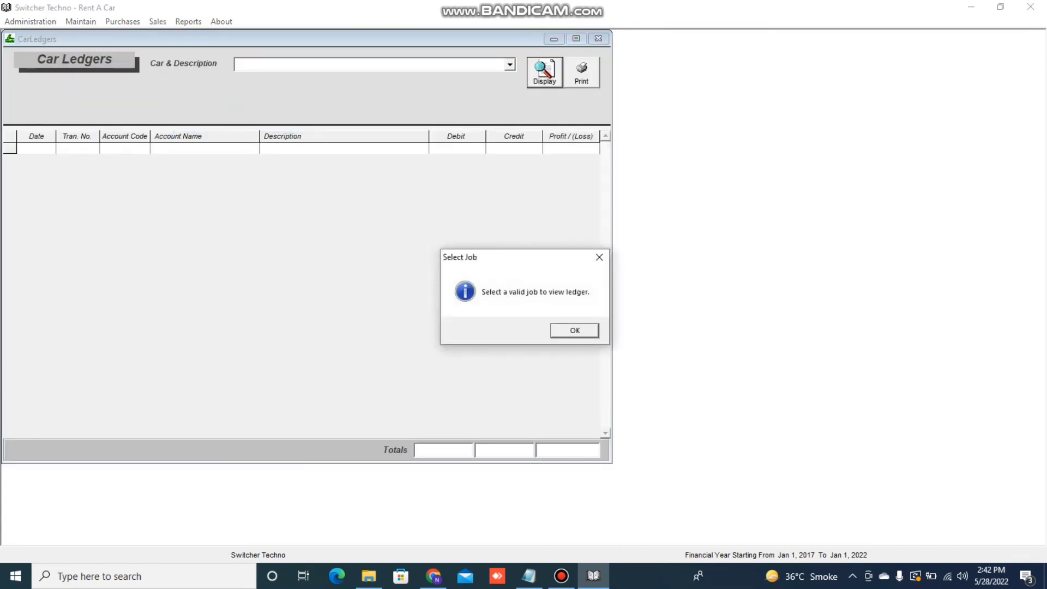
{"action": "key", "text": "Return"}
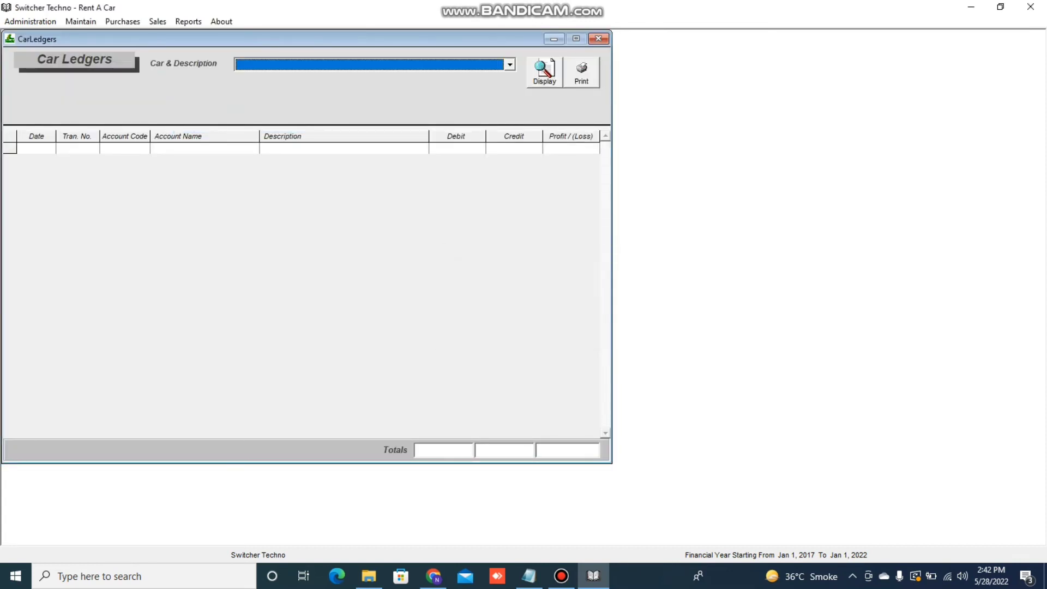
{"action": "left_click", "coordinate": [509, 65]}
{"action": "left_click", "coordinate": [381, 89]}
{"action": "left_click", "coordinate": [544, 72]}
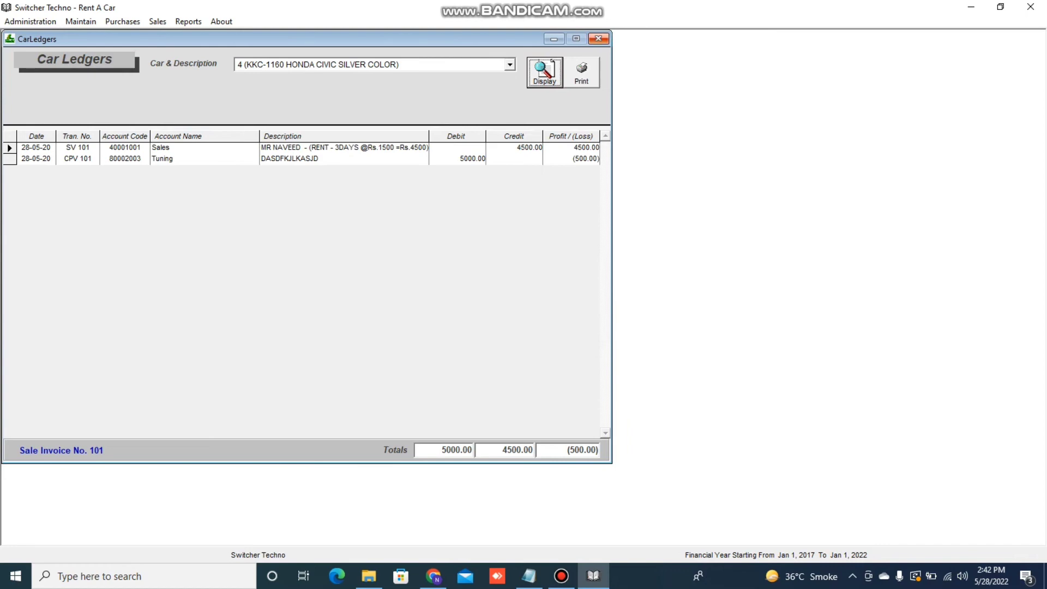
{"action": "left_click", "coordinate": [598, 38]}
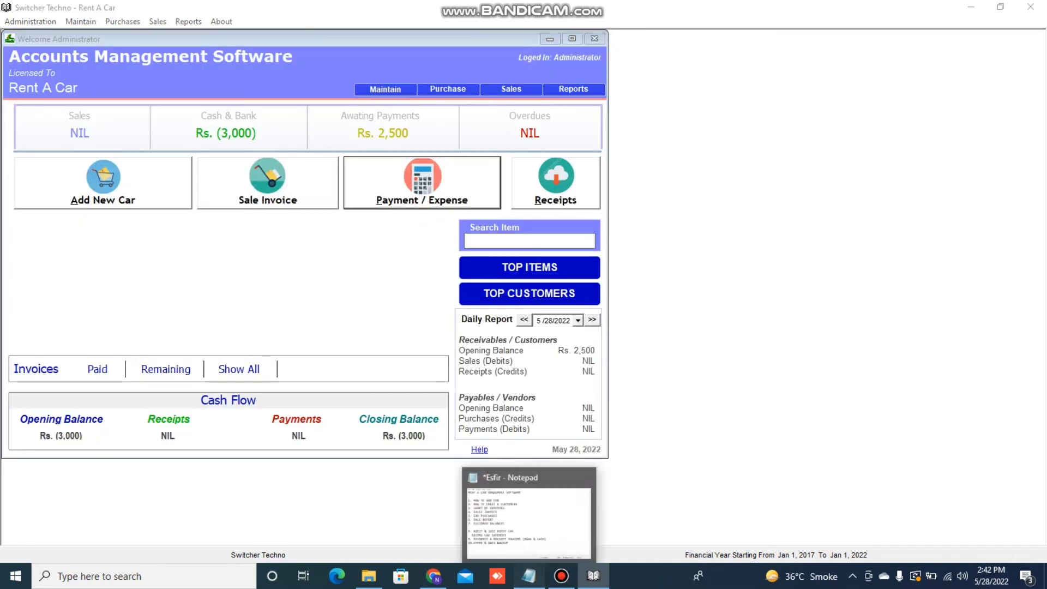
{"action": "left_click", "coordinate": [529, 575]}
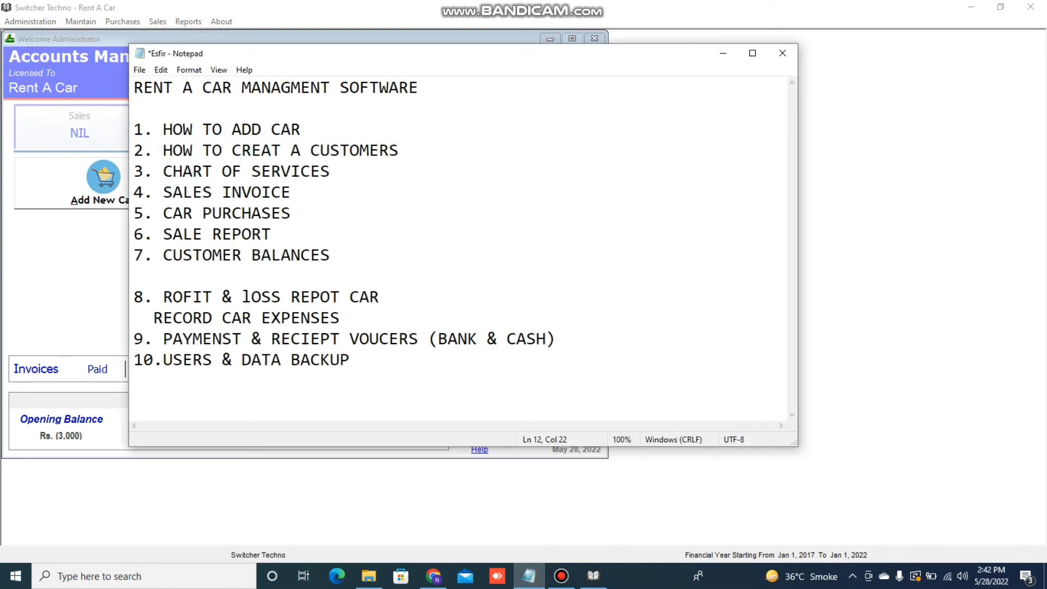
{"action": "left_click", "coordinate": [723, 53]}
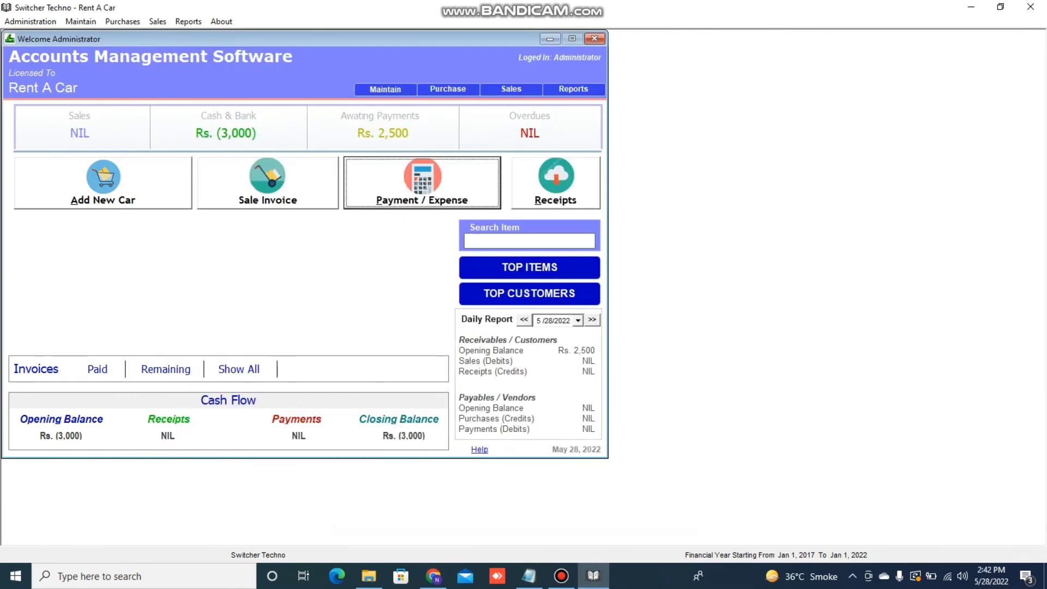
{"action": "left_click", "coordinate": [123, 21]}
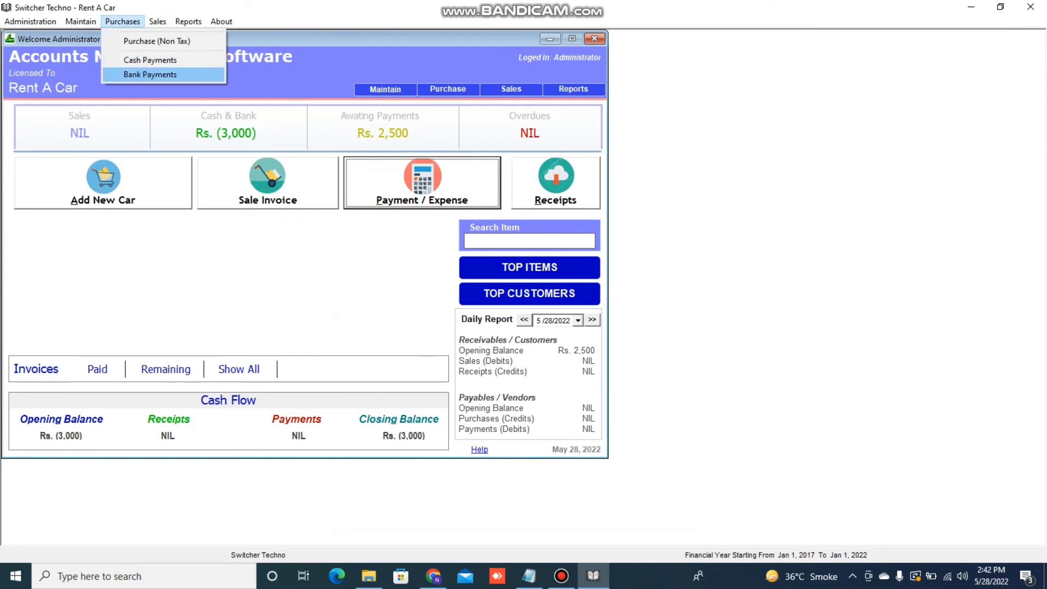
{"action": "key", "text": "Up"}
{"action": "key", "text": "Return"}
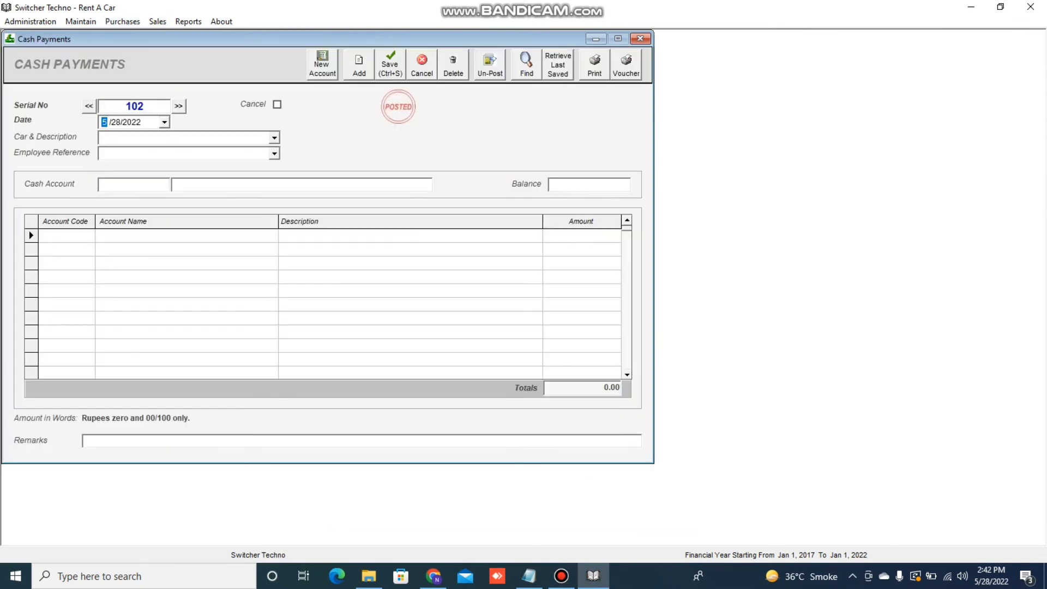
{"action": "left_click", "coordinate": [134, 184]}
{"action": "left_click", "coordinate": [640, 39]}
{"action": "left_click", "coordinate": [123, 21]}
{"action": "mouse_move", "coordinate": [157, 22]}
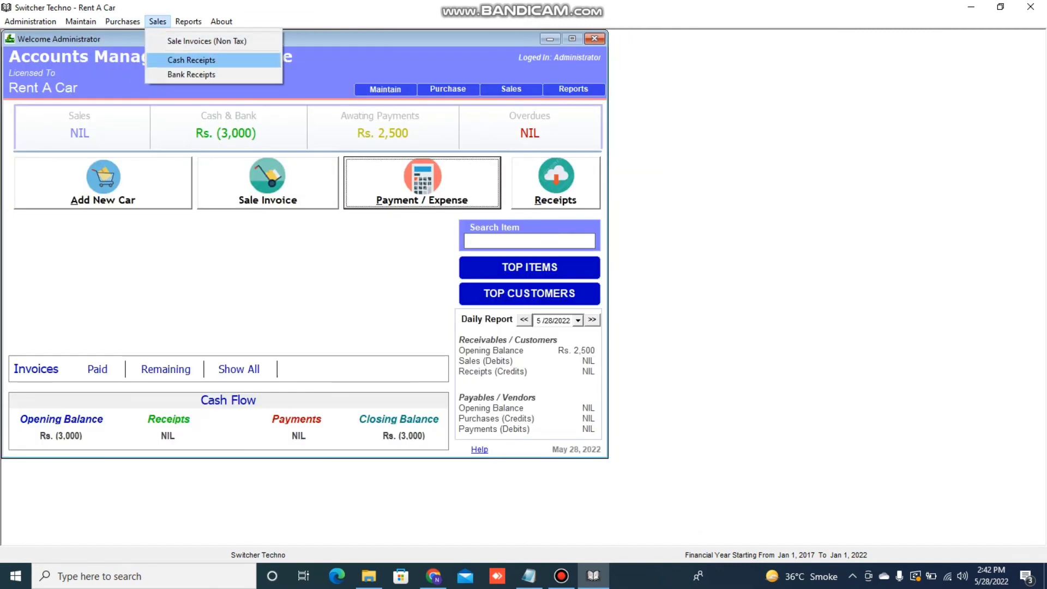
{"action": "left_click", "coordinate": [192, 60]}
{"action": "left_click", "coordinate": [134, 184]}
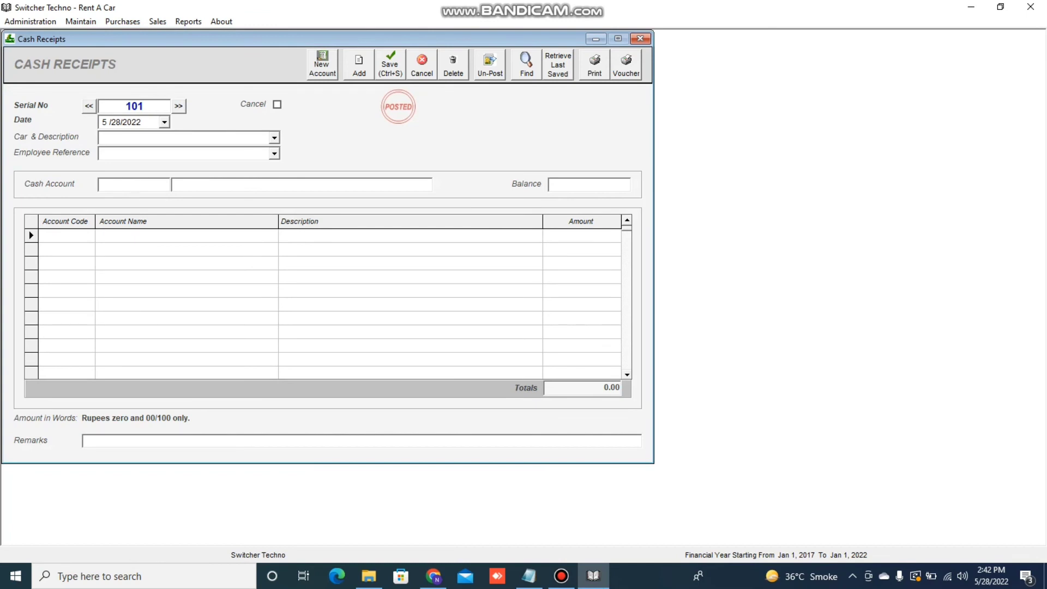
{"action": "left_click", "coordinate": [274, 138]}
{"action": "left_click", "coordinate": [67, 235]}
{"action": "left_click", "coordinate": [640, 38]}
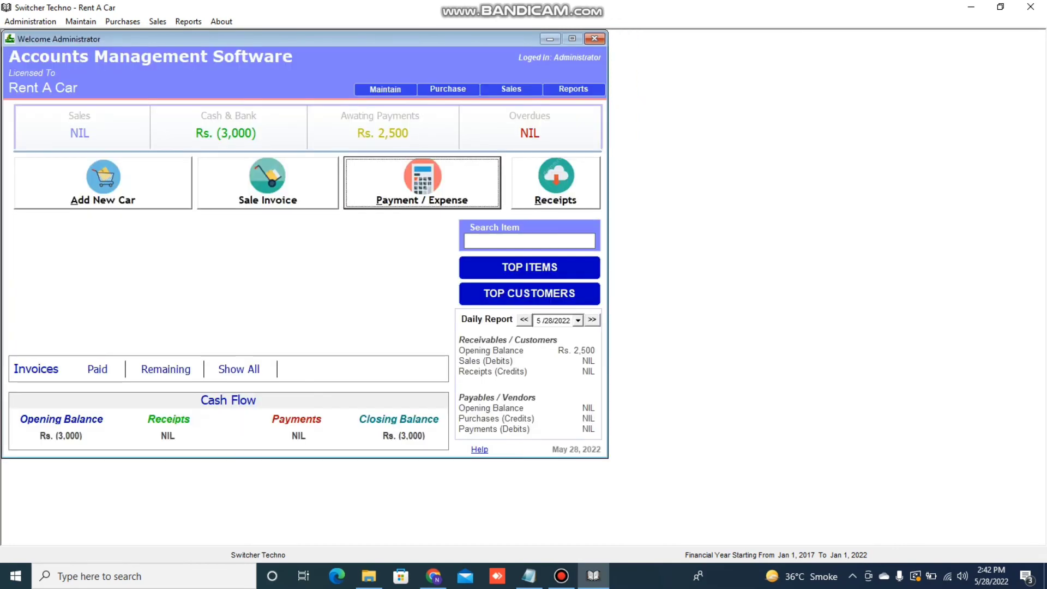
{"action": "left_click", "coordinate": [188, 21]}
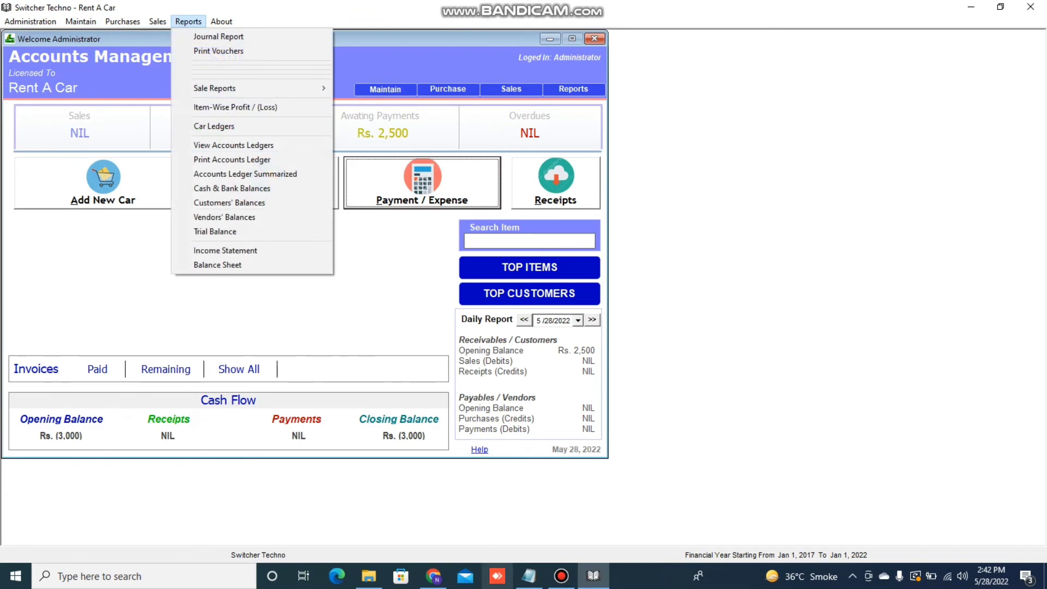
{"action": "left_click", "coordinate": [529, 576]}
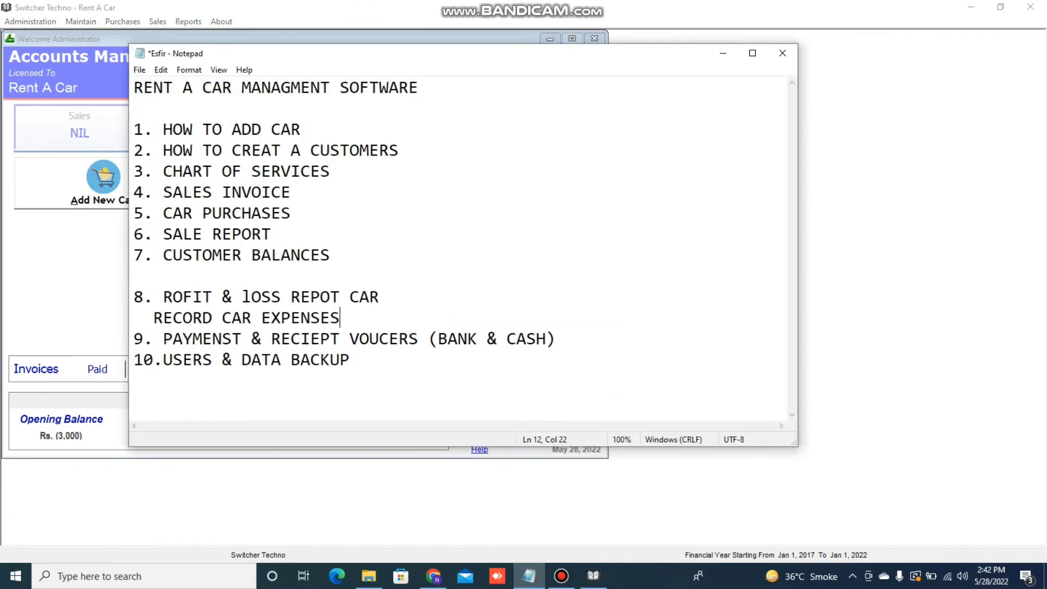
{"action": "left_click_drag", "start_coordinate": [369, 339], "coordinate": [399, 339]}
{"action": "left_click", "coordinate": [723, 53]}
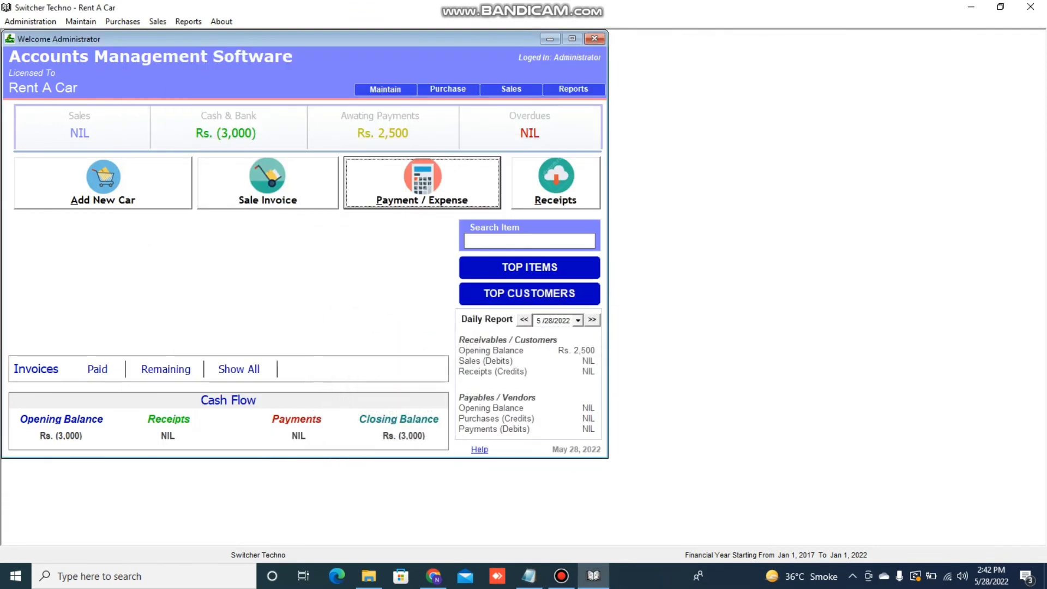
{"action": "left_click", "coordinate": [30, 21]}
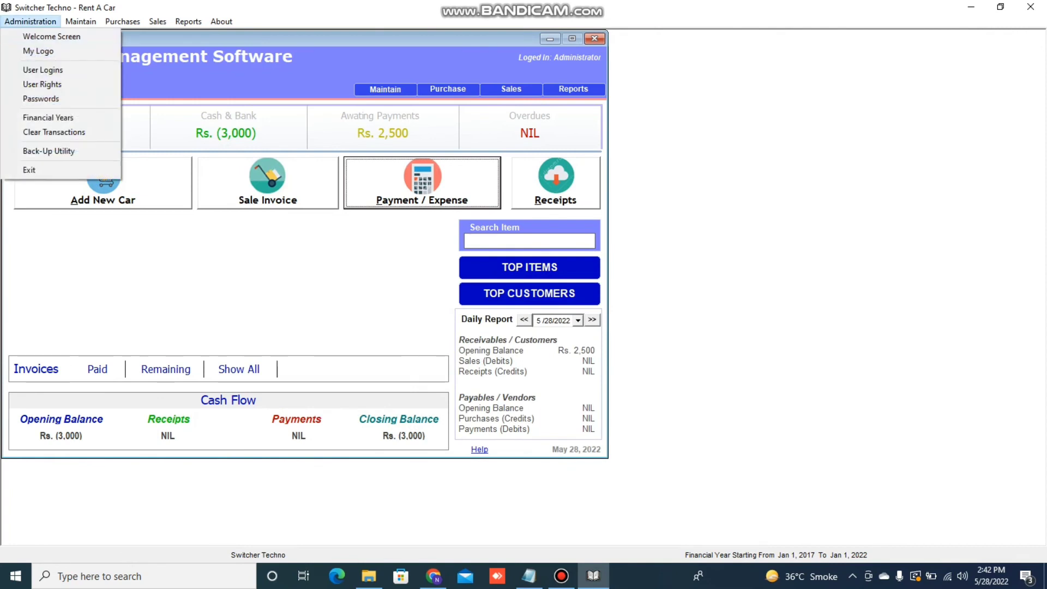
{"action": "left_click", "coordinate": [43, 69]}
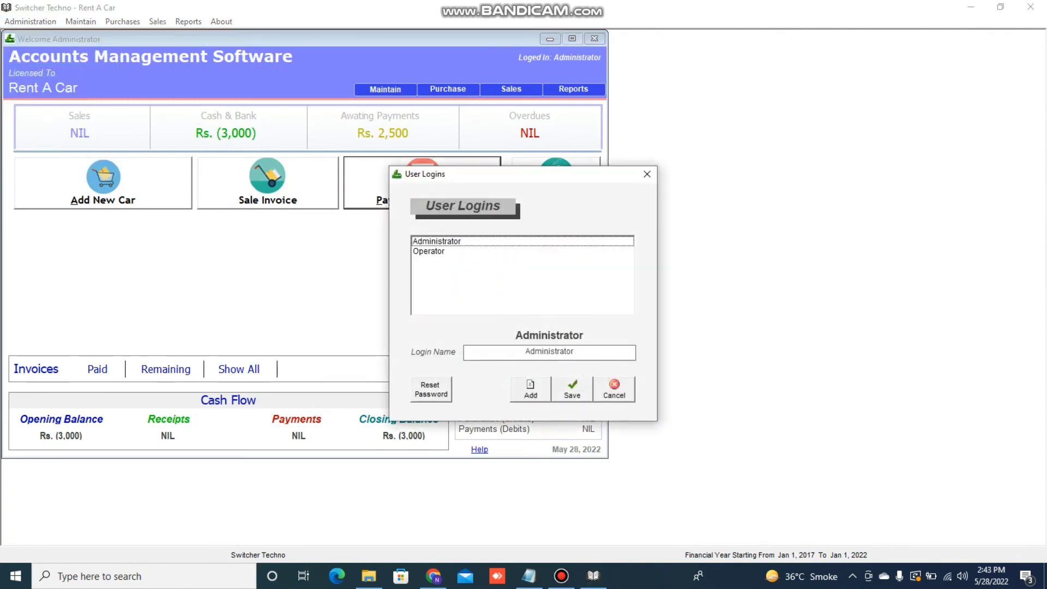
{"action": "left_click", "coordinate": [647, 174]}
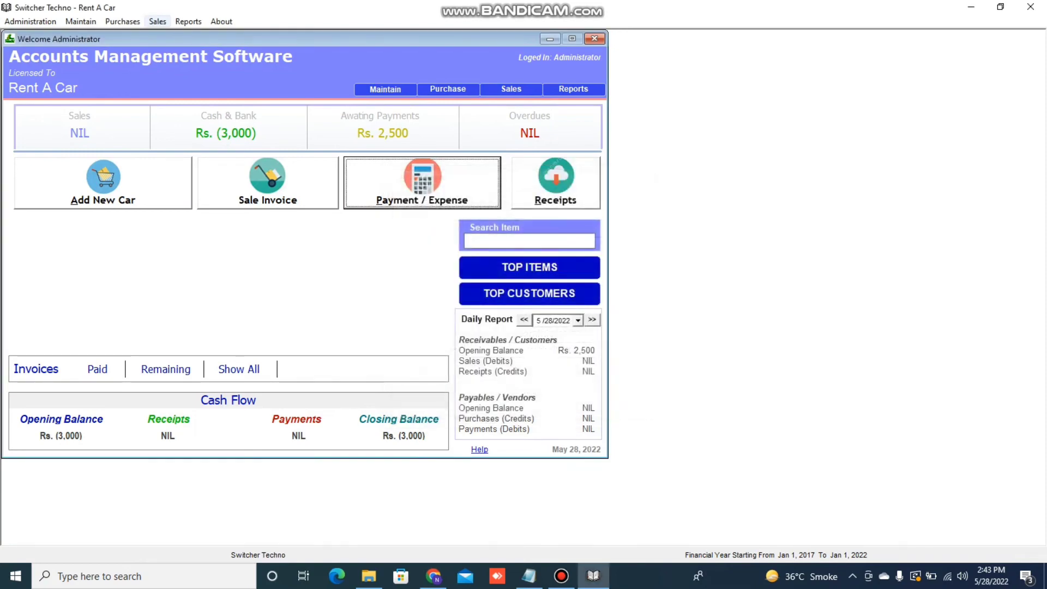
{"action": "left_click", "coordinate": [30, 22]}
{"action": "left_click", "coordinate": [41, 84]}
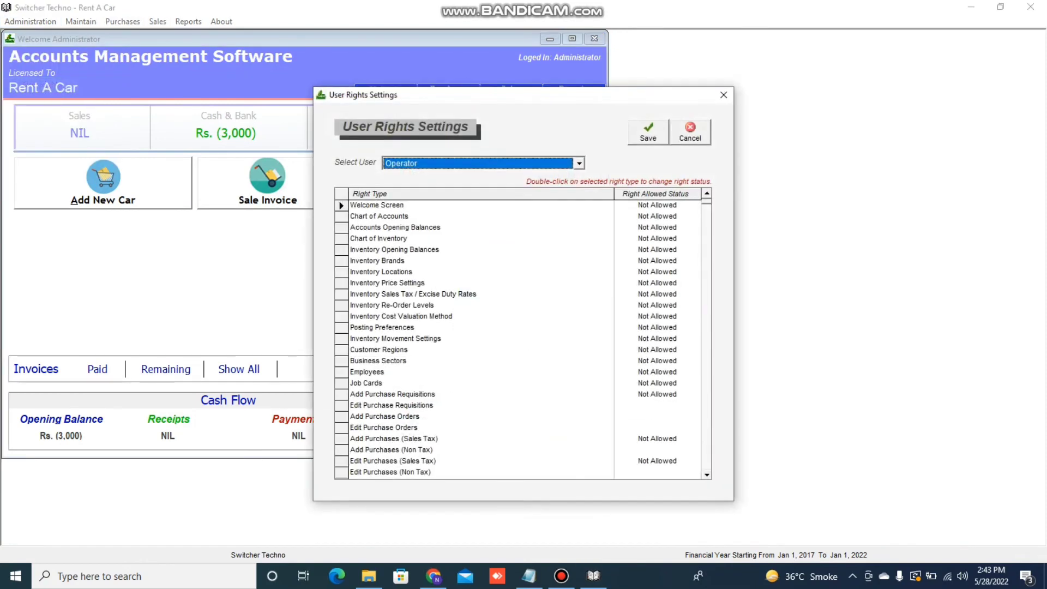
{"action": "left_click", "coordinate": [579, 163]}
{"action": "left_click", "coordinate": [483, 178]}
{"action": "double_click", "coordinate": [657, 205]}
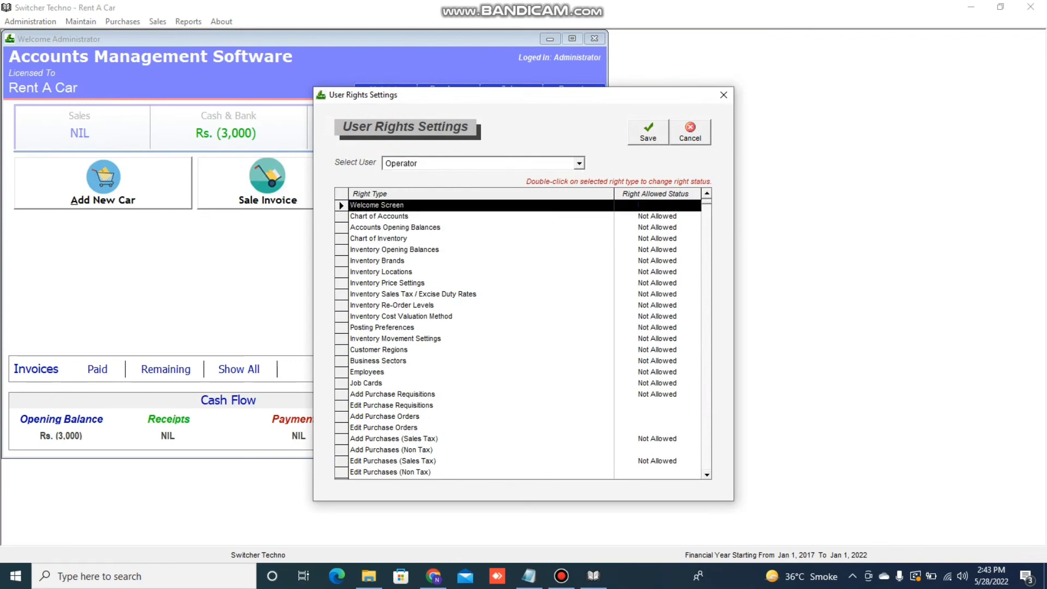
{"action": "double_click", "coordinate": [657, 206]}
{"action": "left_click", "coordinate": [723, 95]}
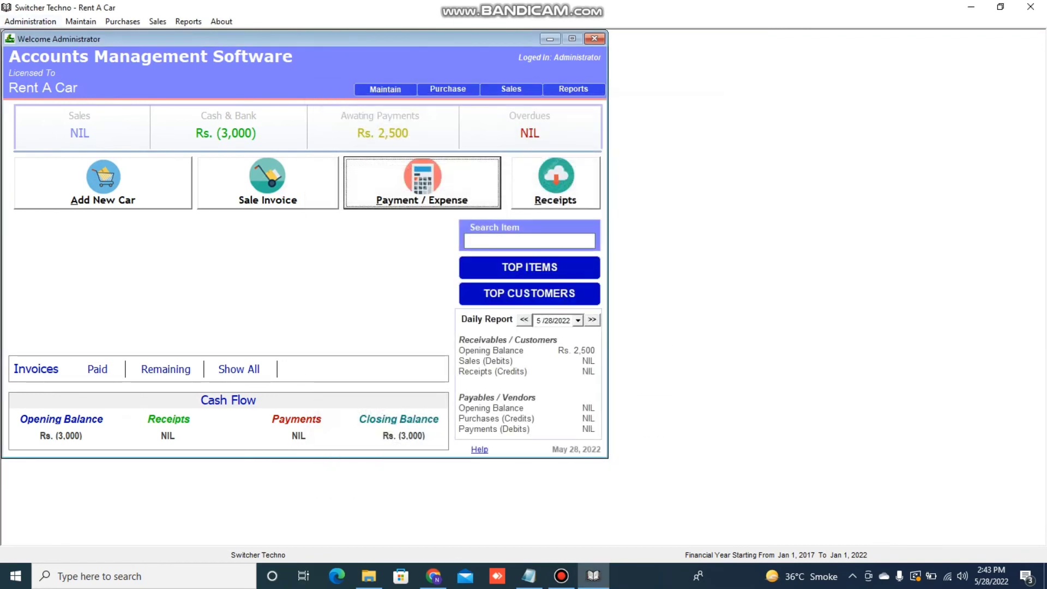
{"action": "left_click", "coordinate": [31, 22]}
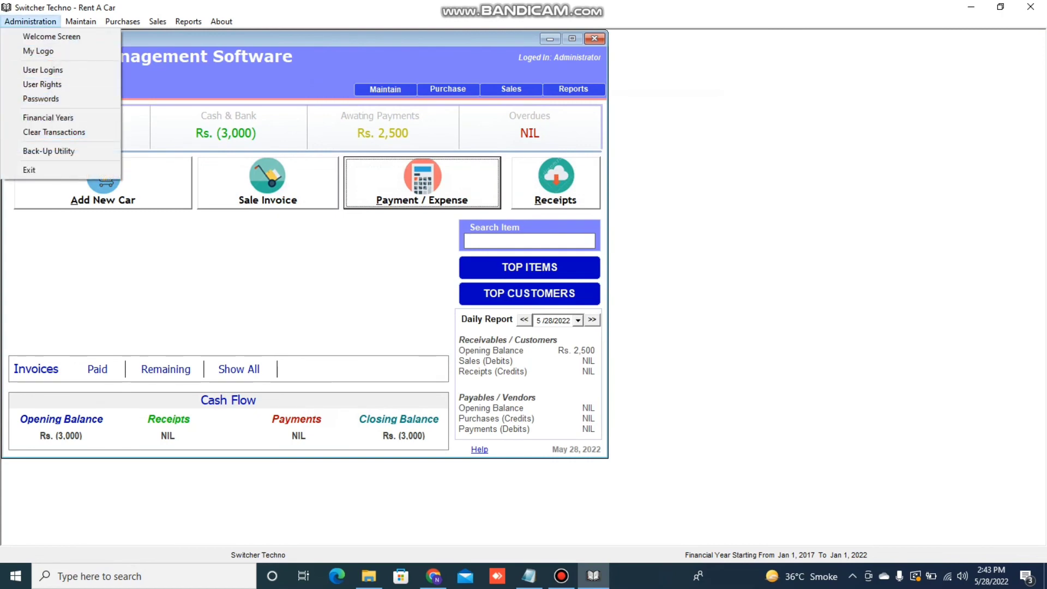
Exit the accounts program, accept the back-up confirmation, and start Back-Up Data
{"action": "key", "text": "Escape"}
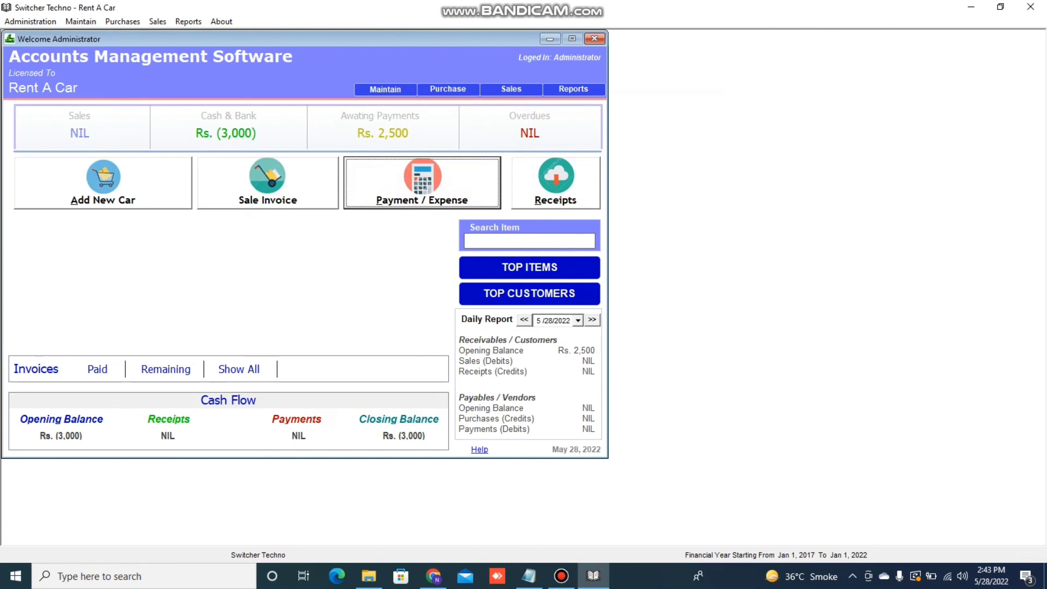
{"action": "left_click", "coordinate": [1030, 7]}
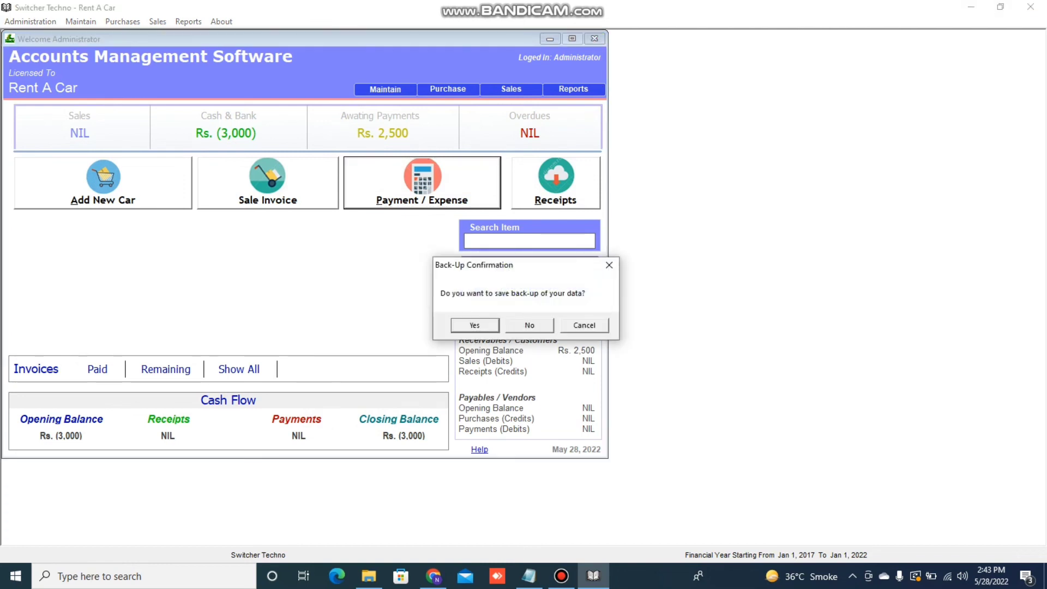
{"action": "left_click_drag", "start_coordinate": [527, 265], "coordinate": [508, 230]}
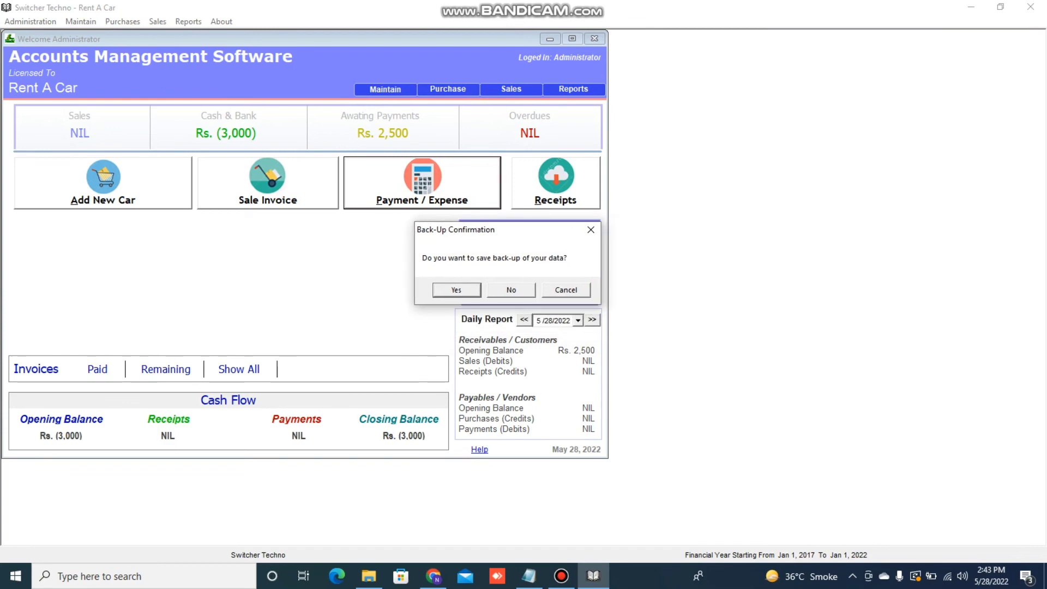
{"action": "key", "text": "Escape"}
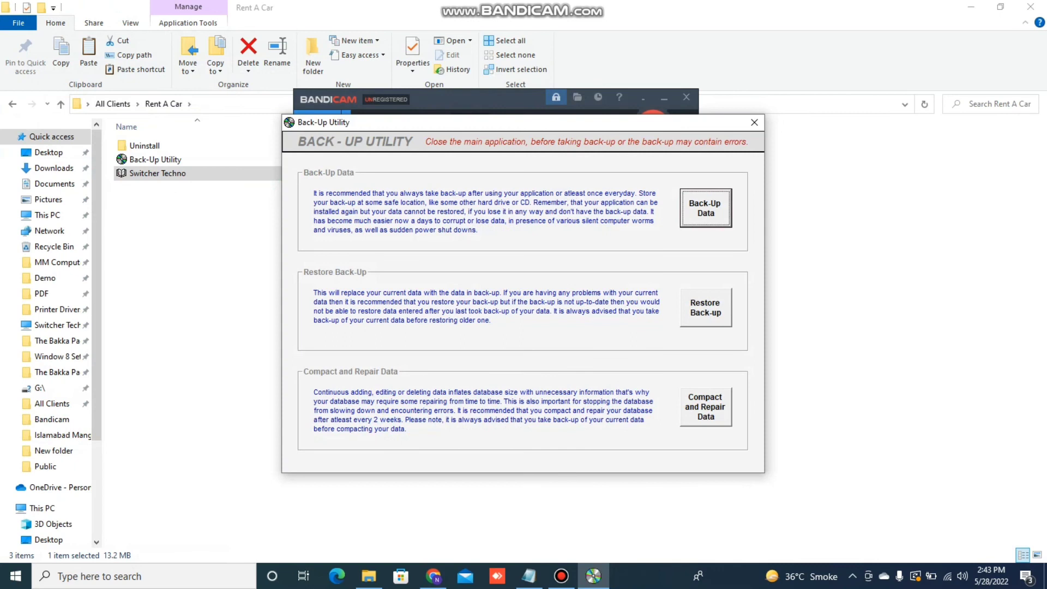
{"action": "left_click", "coordinate": [706, 209]}
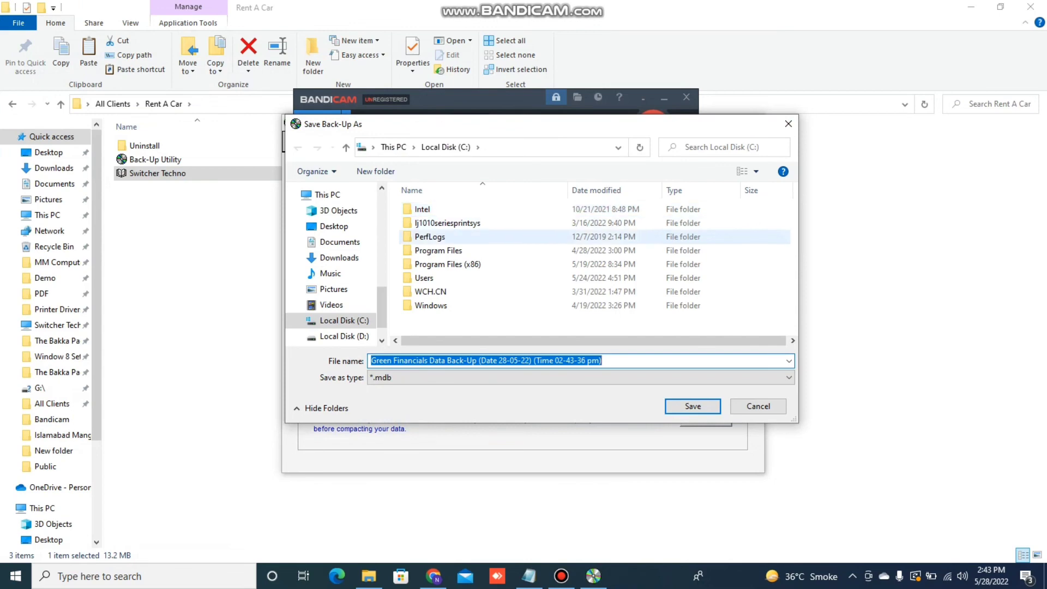
Close the Save Back-Up As dialog and the Back-Up Utility, returning to the Notepad outline
{"action": "left_click", "coordinate": [758, 406]}
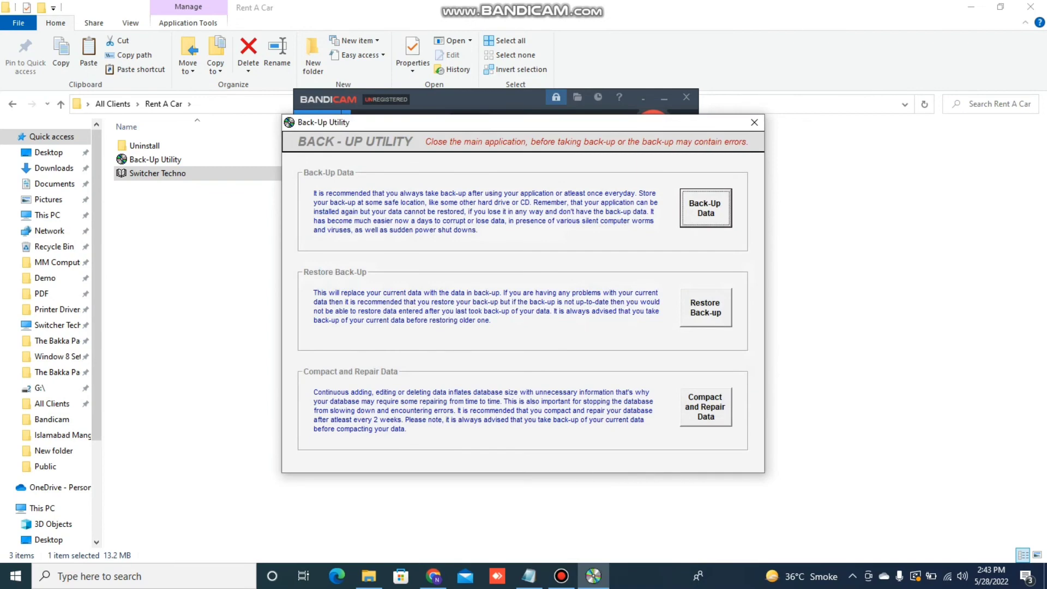
{"action": "left_click", "coordinate": [754, 122]}
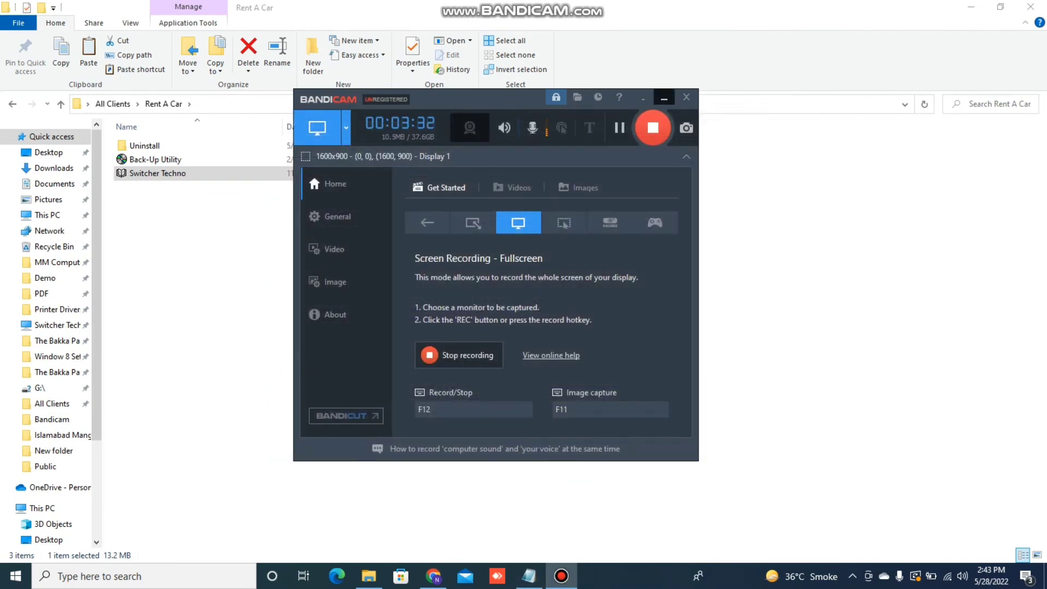
{"action": "left_click", "coordinate": [664, 98]}
{"action": "left_click", "coordinate": [528, 576]}
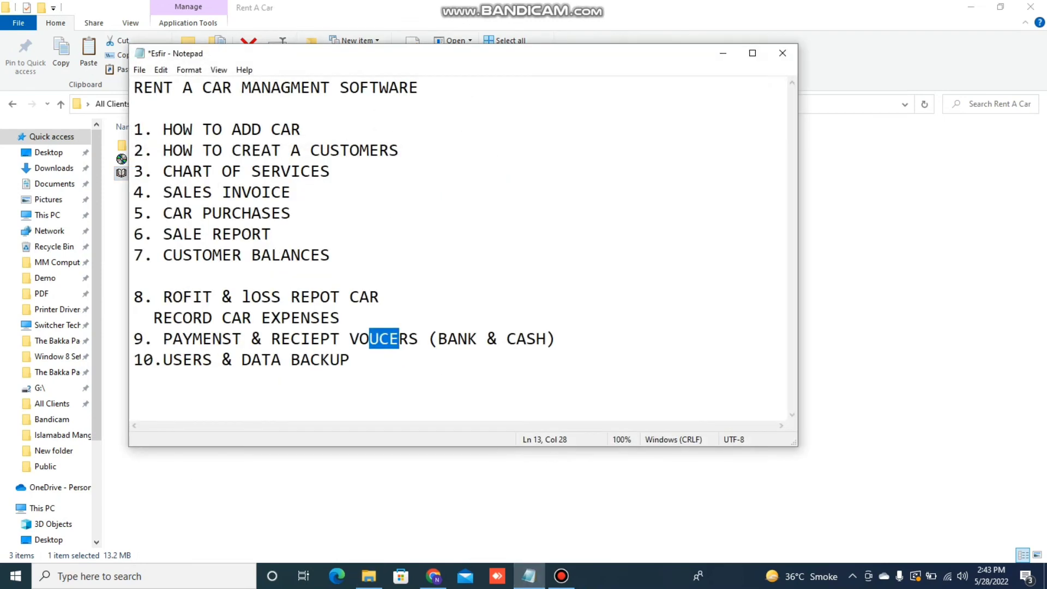